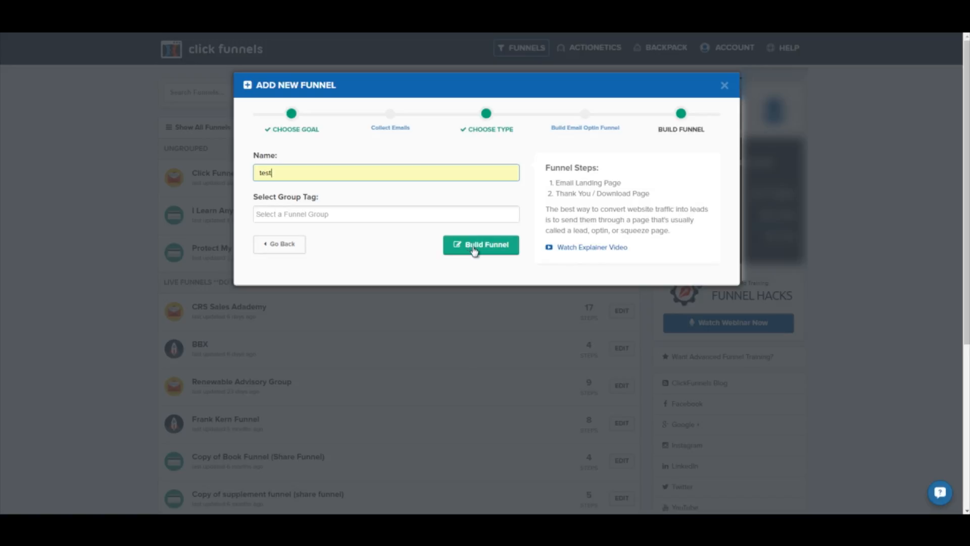
# Build the email optin funnel with the name test.
pyautogui.click(473, 247)
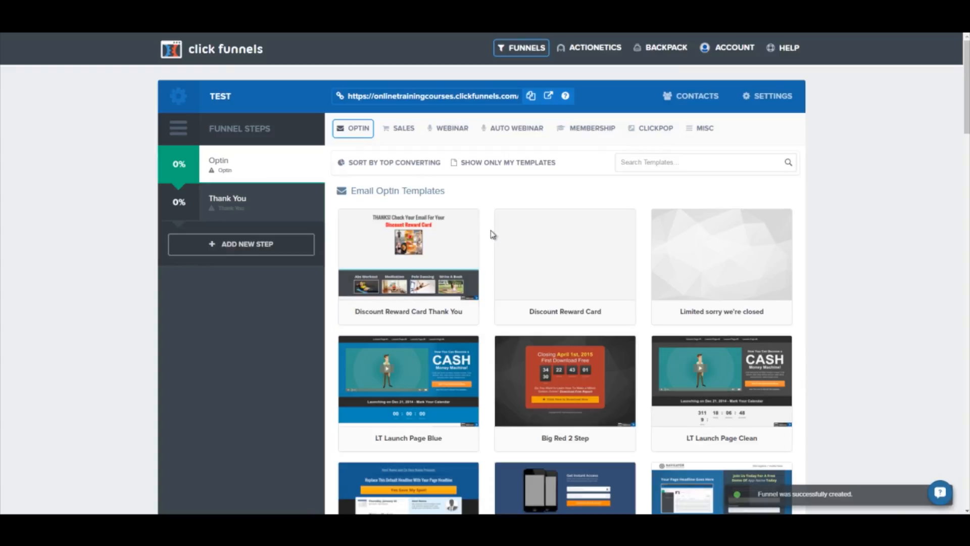
# Preview the Webinar Reg 2-Step with Timer template, look through the whole page and close the preview.
pyautogui.scroll(-6, 492, 234)
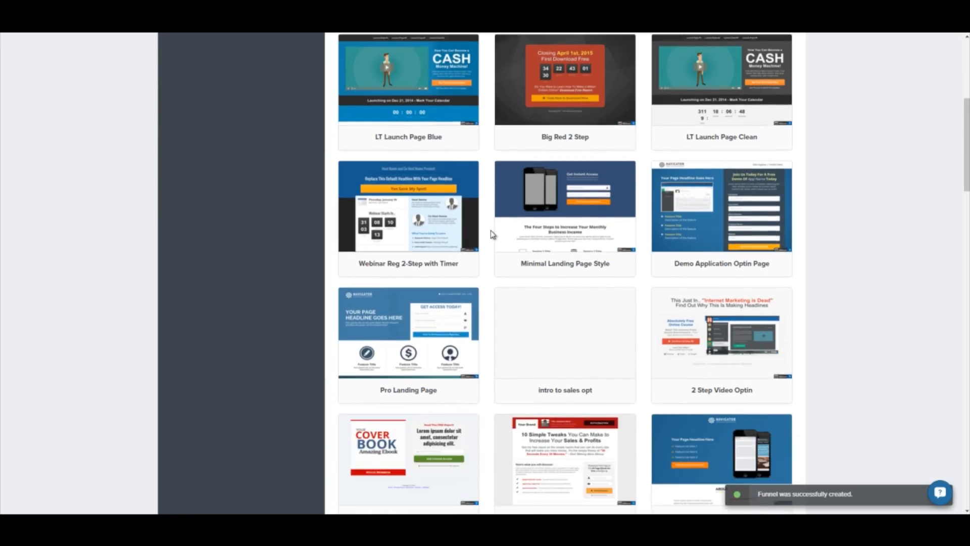
pyautogui.scroll(-1, 493, 234)
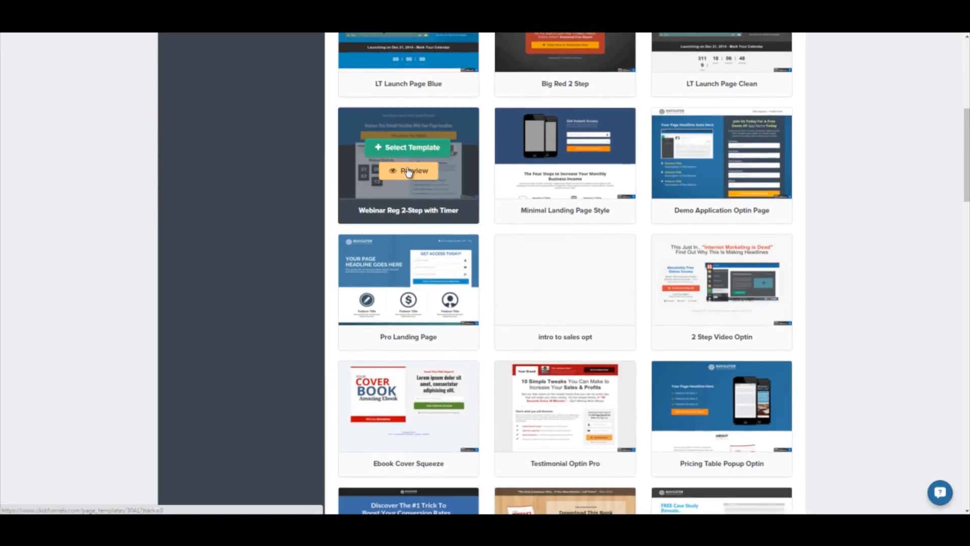
pyautogui.click(411, 172)
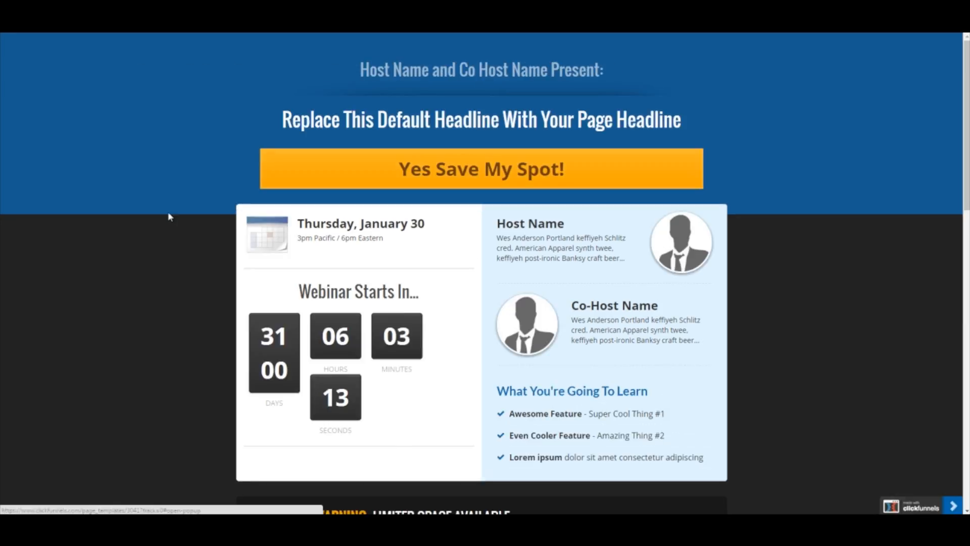
pyautogui.scroll(-7, 166, 216)
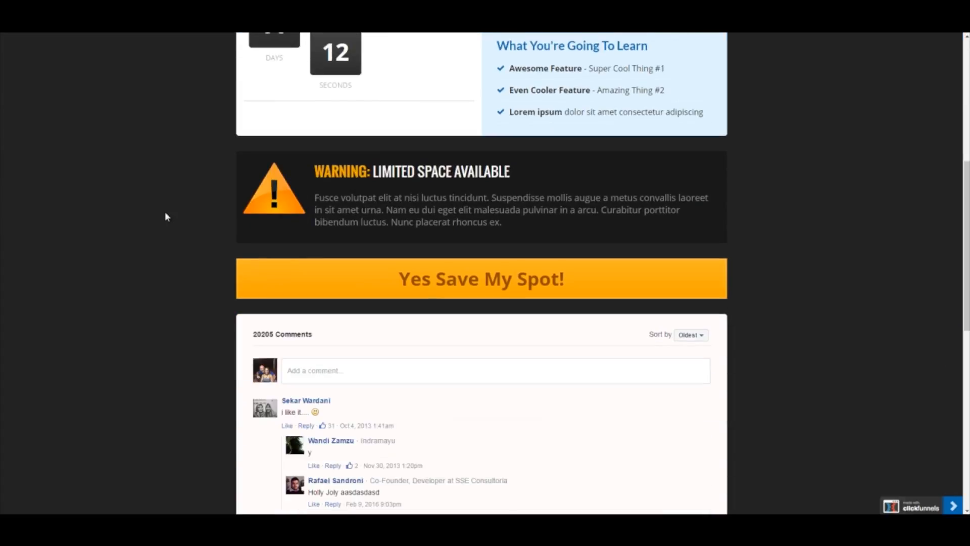
pyautogui.scroll(-3, 166, 216)
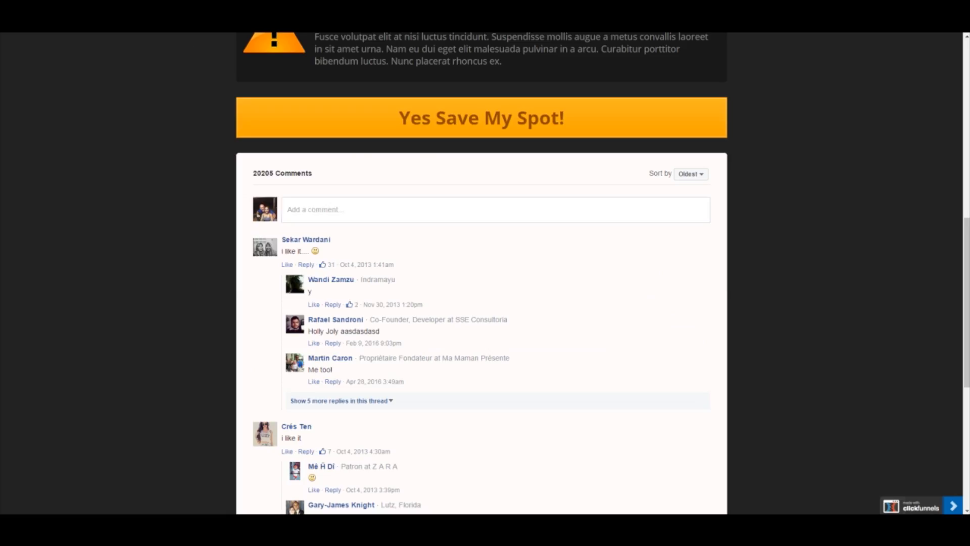
pyautogui.hotkey('ctrl', 'w')
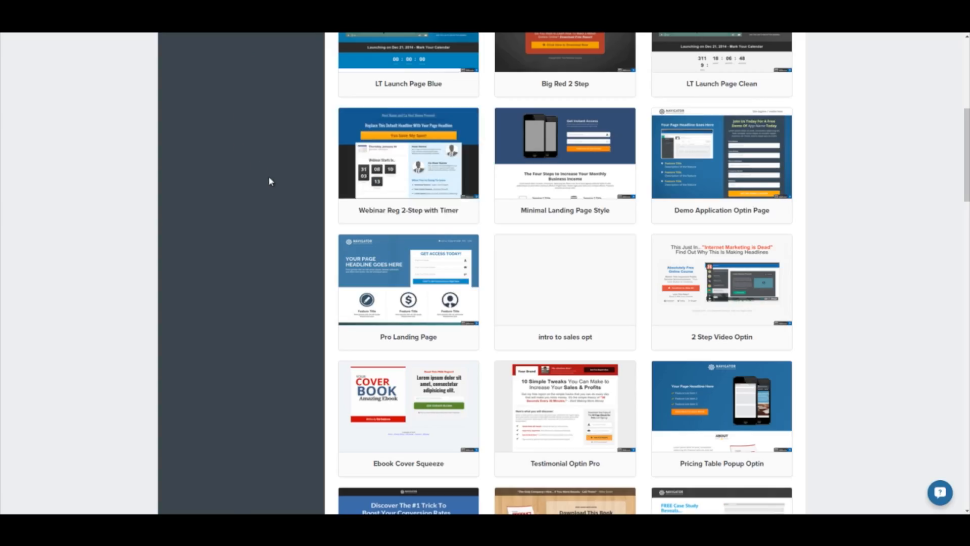
# Choose the Bar Optin template for the funnel's Optin step.
pyautogui.scroll(-3, 269, 178)
pyautogui.scroll(1, 268, 178)
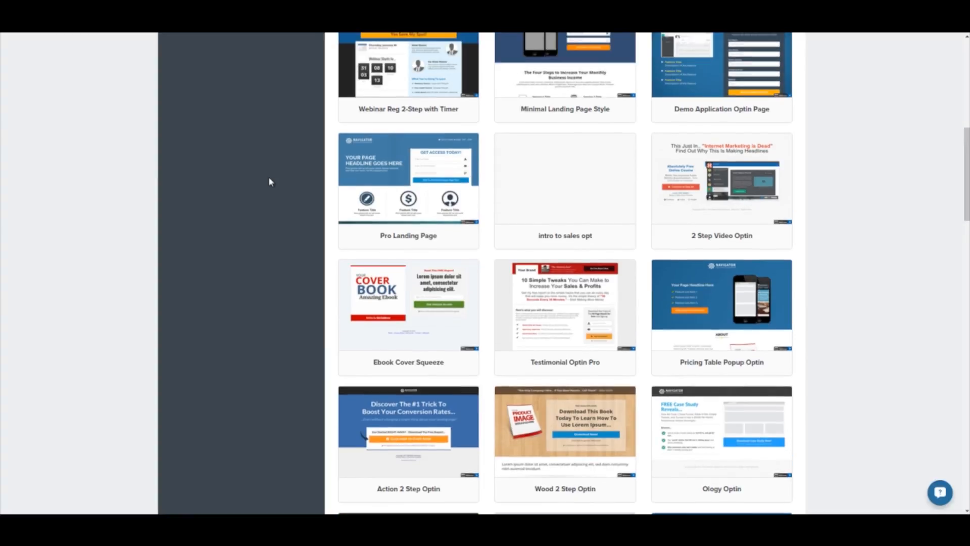
pyautogui.scroll(6, 269, 179)
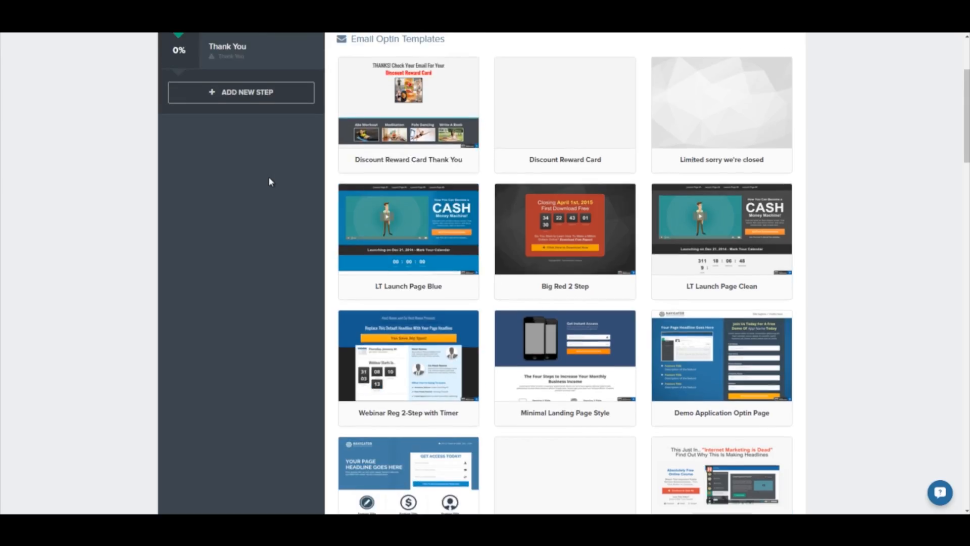
pyautogui.scroll(-6, 269, 178)
pyautogui.scroll(-5, 269, 180)
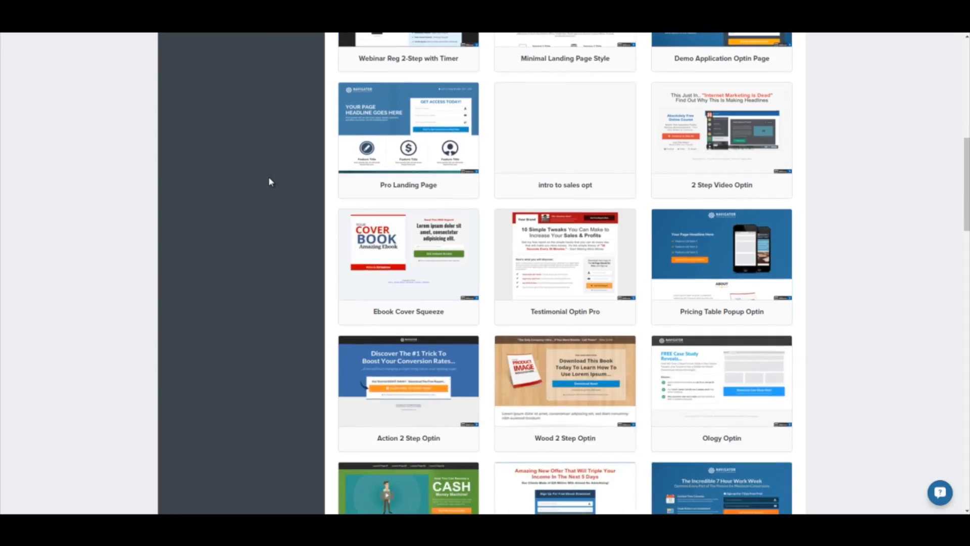
pyautogui.scroll(-3, 269, 182)
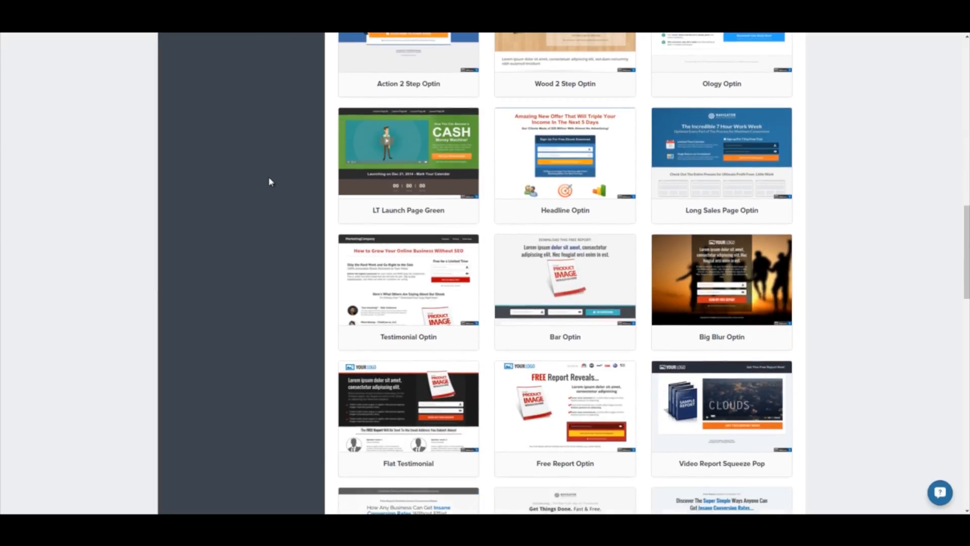
pyautogui.moveTo(577, 283)
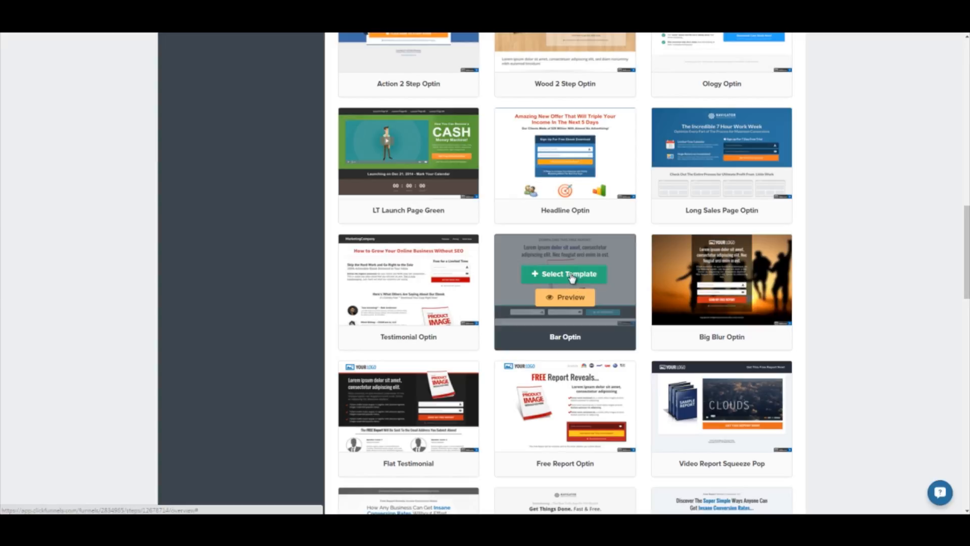
pyautogui.click(571, 276)
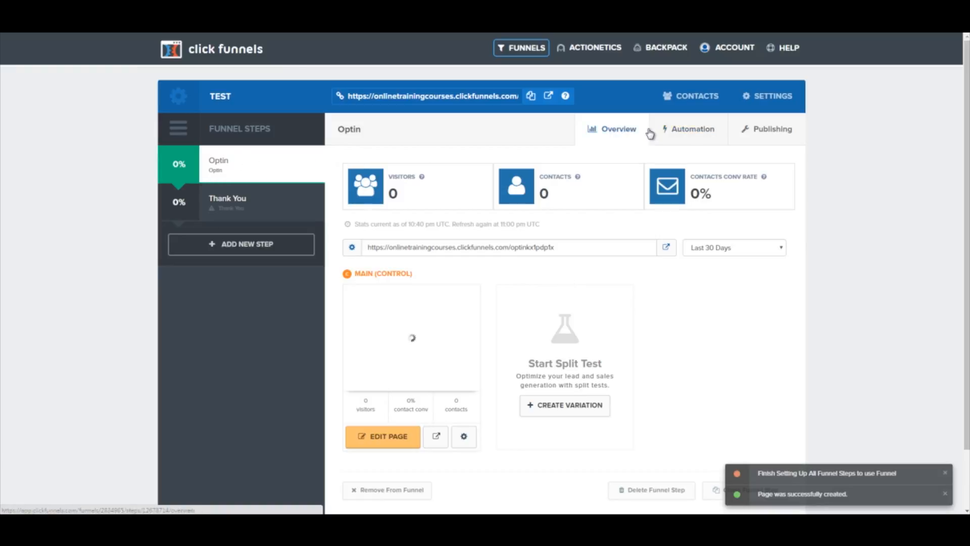
# Review the Optin step's automation and publishing settings and update the funnel step.
pyautogui.click(683, 132)
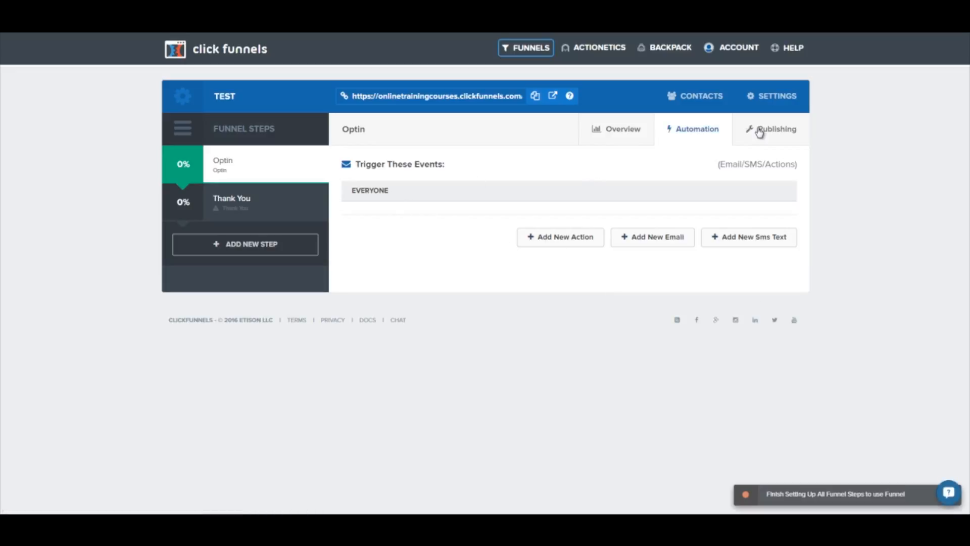
pyautogui.click(777, 130)
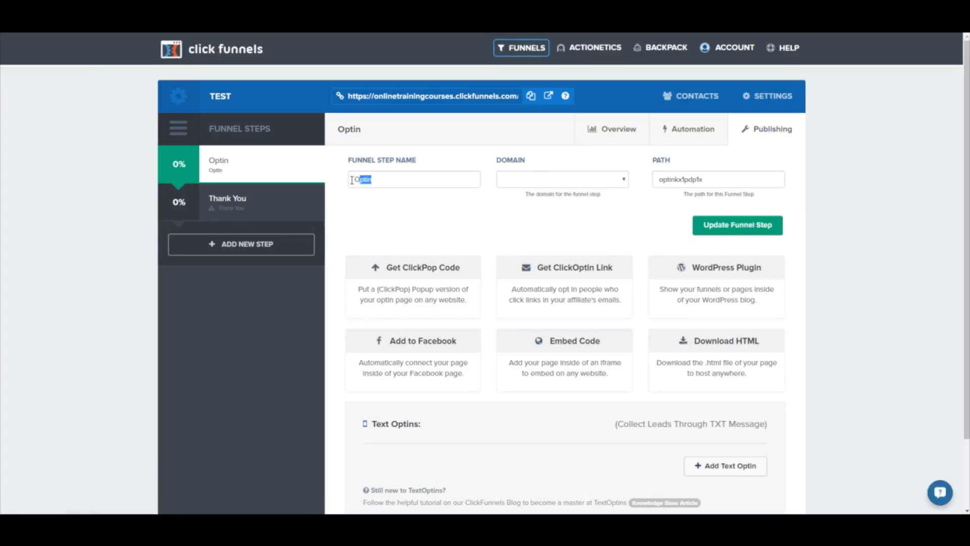
pyautogui.moveTo(352, 180); pyautogui.dragTo(349, 180)
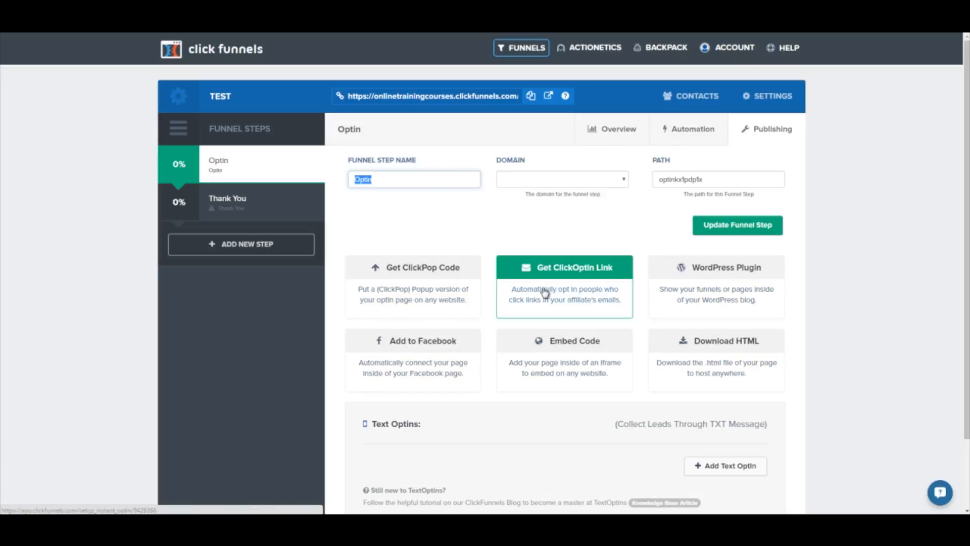
pyautogui.scroll(-1, 564, 303)
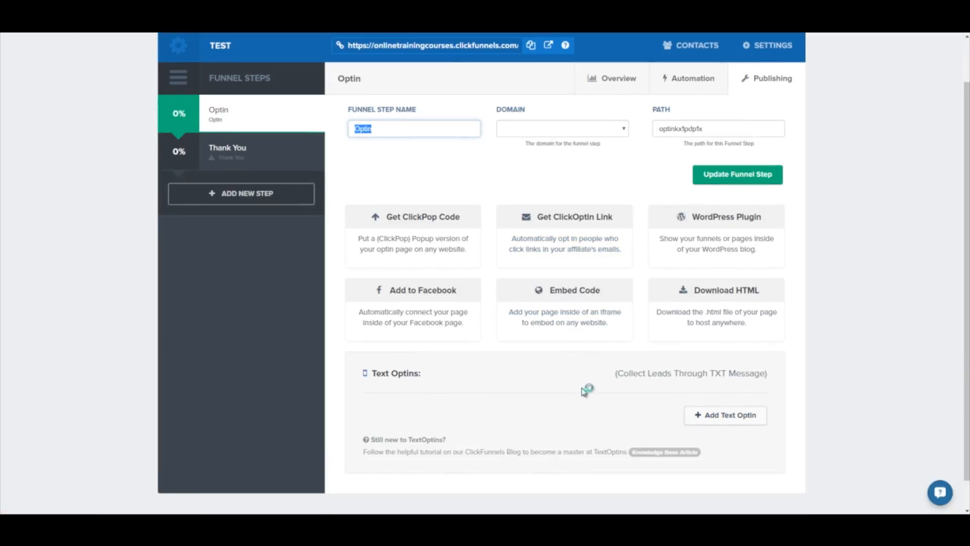
pyautogui.click(734, 178)
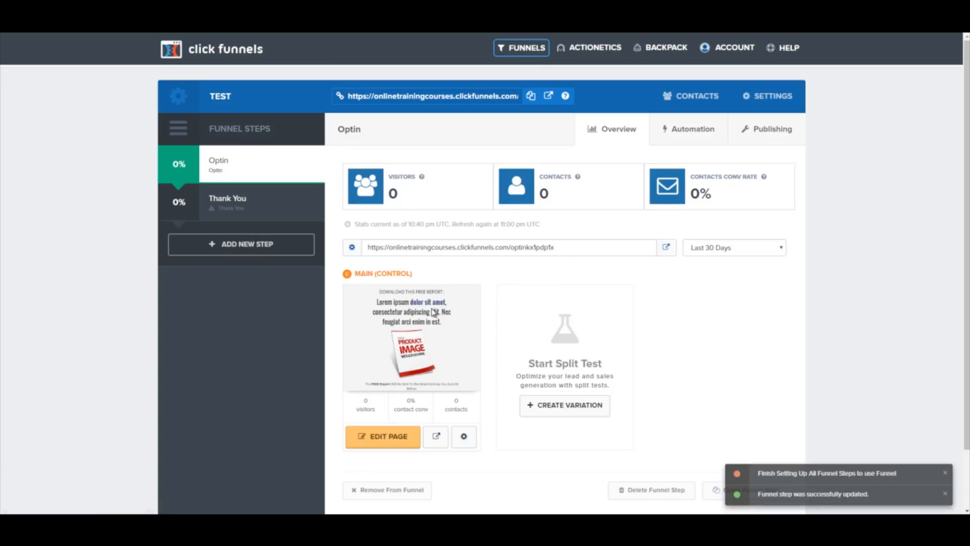
# Open the Optin page for editing and examine its meta tag, social and custom domain settings.
pyautogui.click(382, 438)
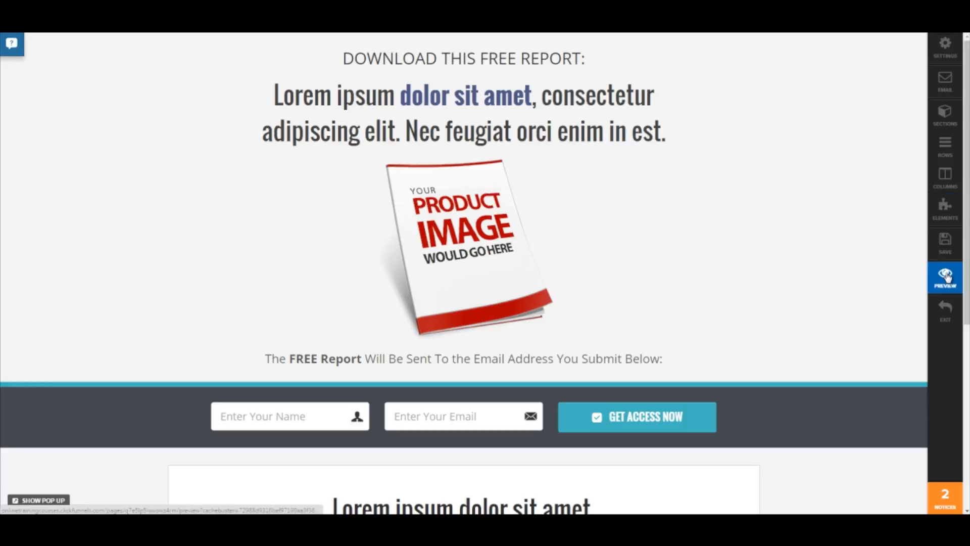
pyautogui.click(947, 55)
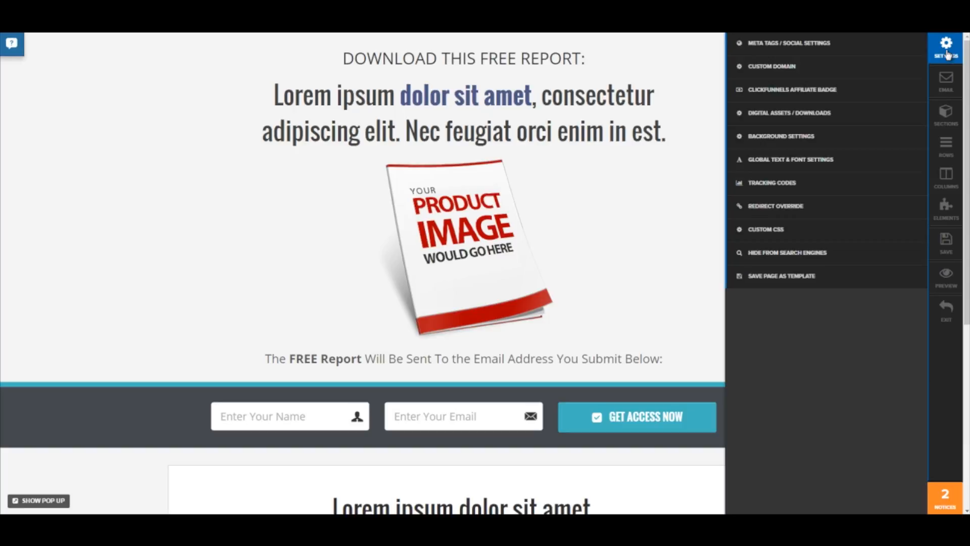
pyautogui.click(820, 44)
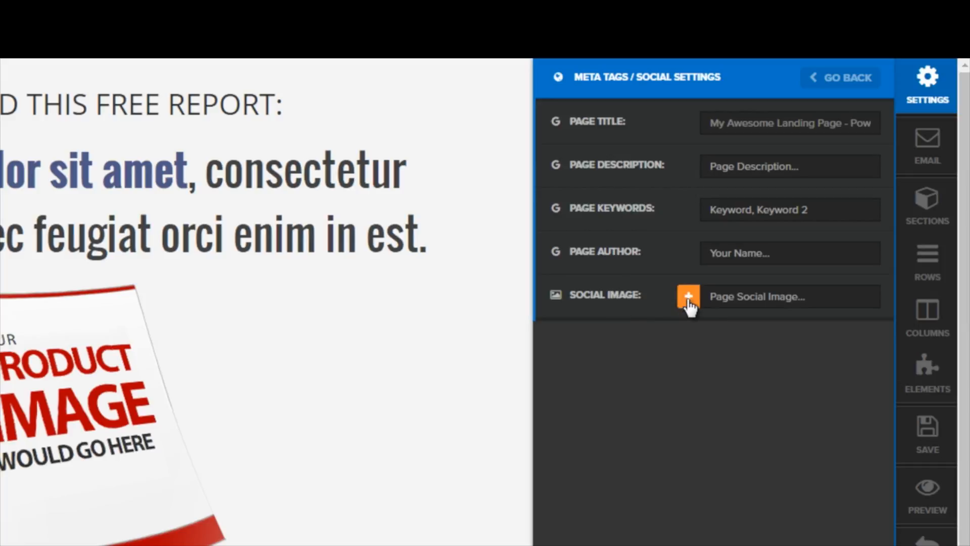
pyautogui.click(842, 77)
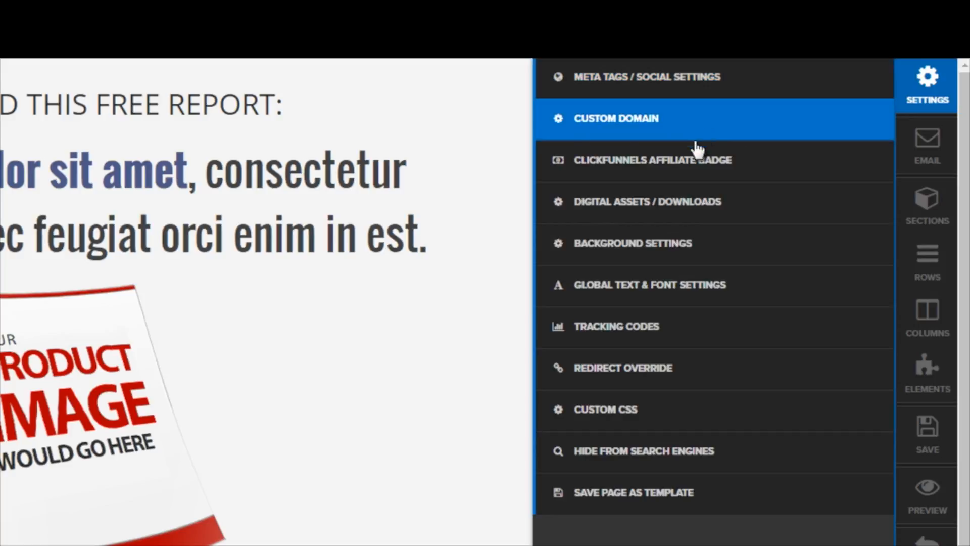
pyautogui.click(693, 117)
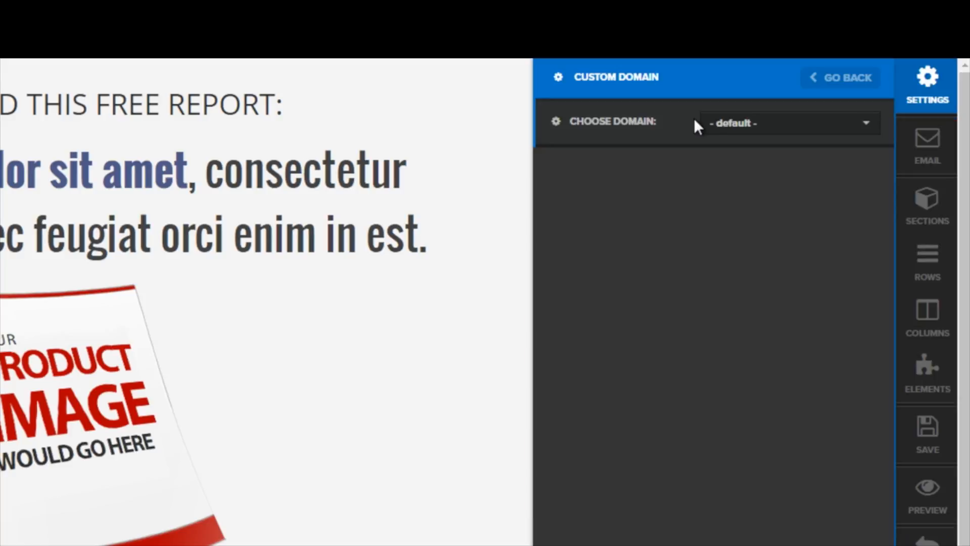
pyautogui.click(820, 82)
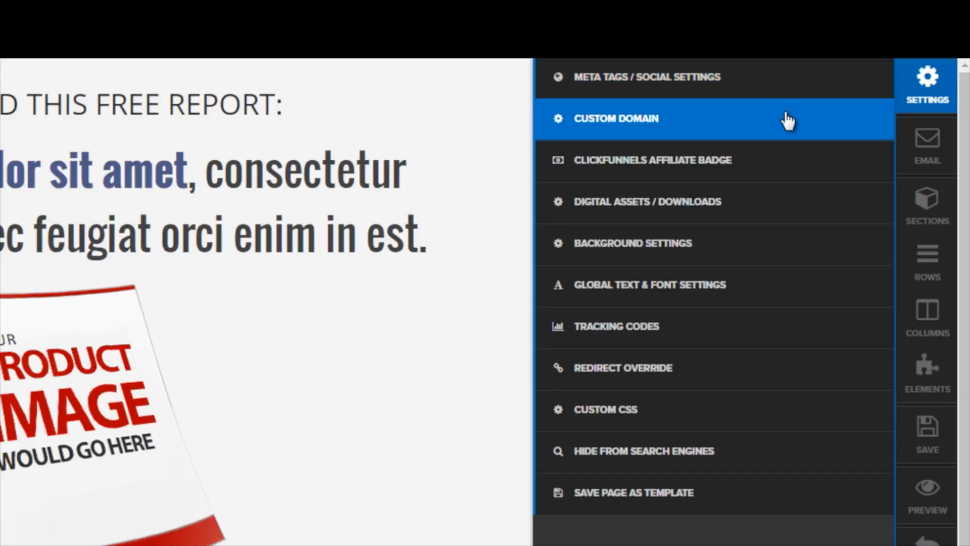
# Examine the page's ClickFunnels affiliate badge options and its digital asset download settings.
pyautogui.click(779, 163)
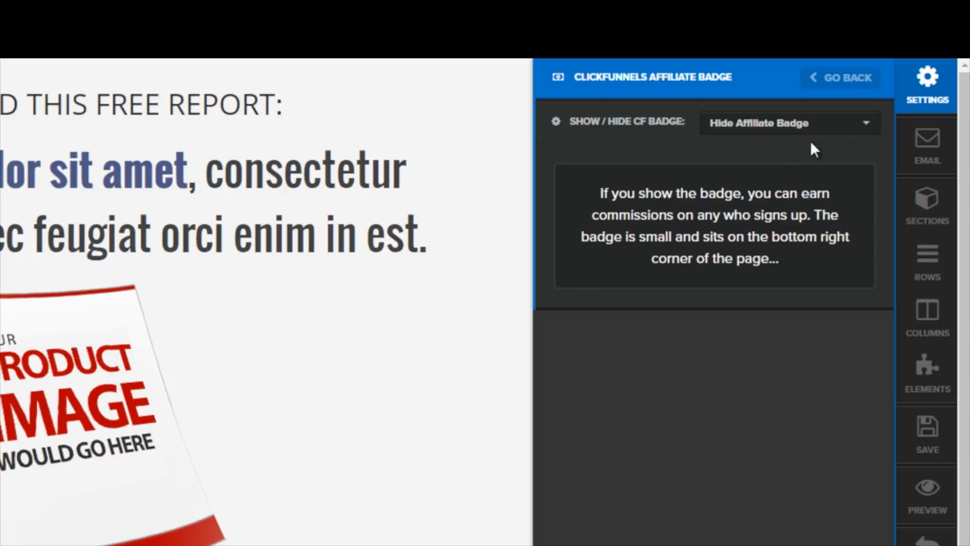
pyautogui.click(867, 129)
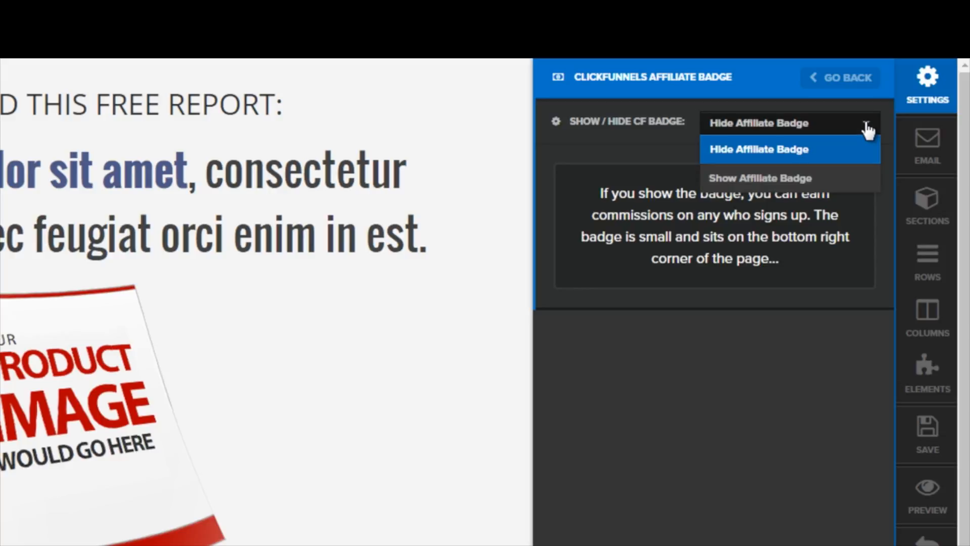
pyautogui.click(867, 130)
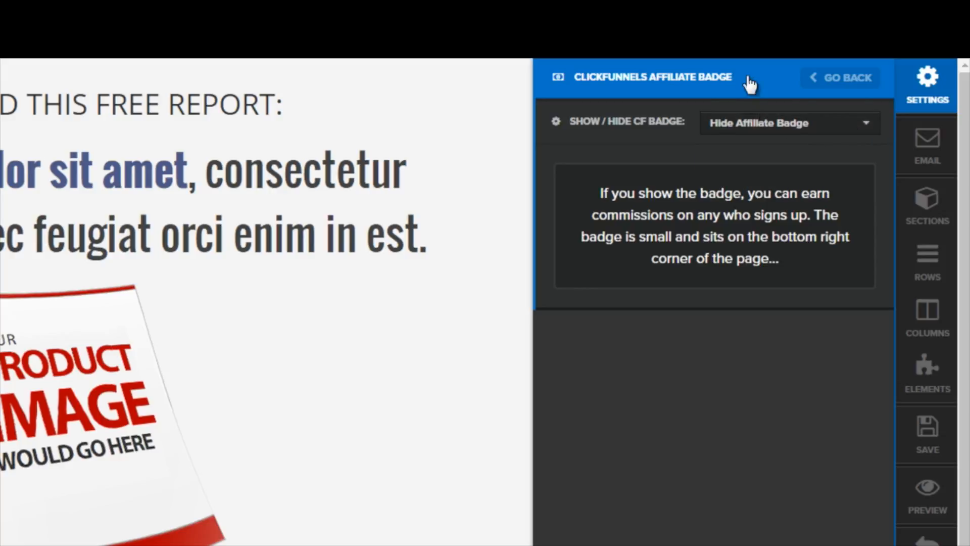
pyautogui.click(814, 80)
pyautogui.click(690, 205)
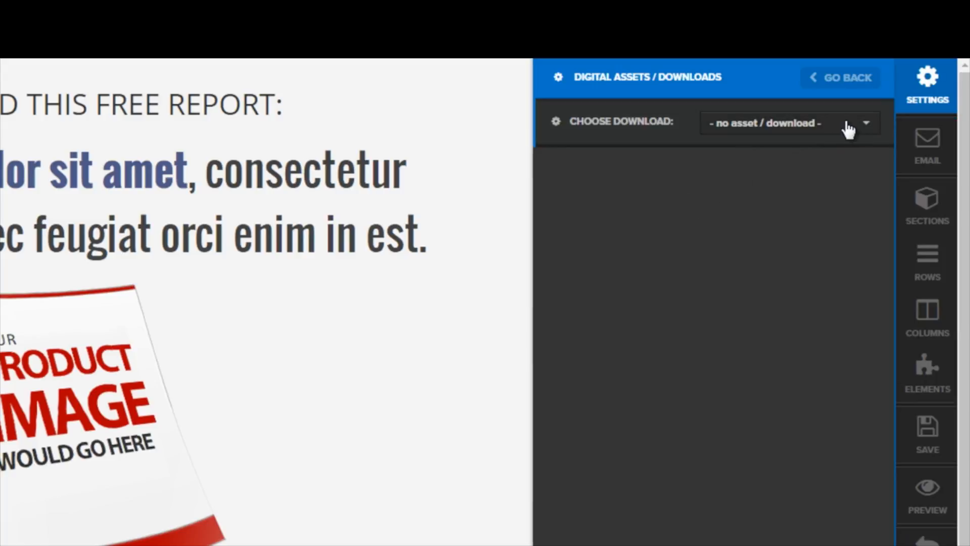
pyautogui.click(825, 83)
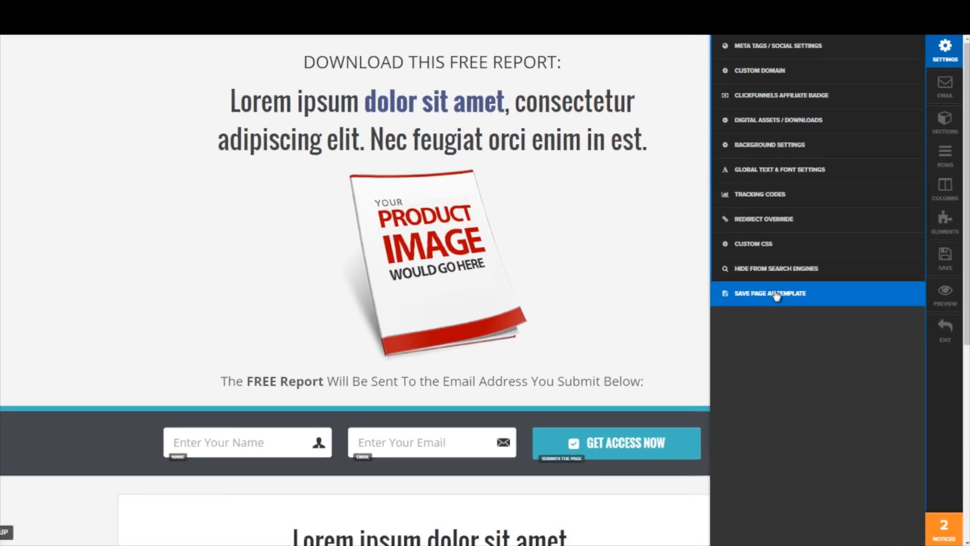
# View the dialog for saving the page as a template and close it without creating one.
pyautogui.click(644, 494)
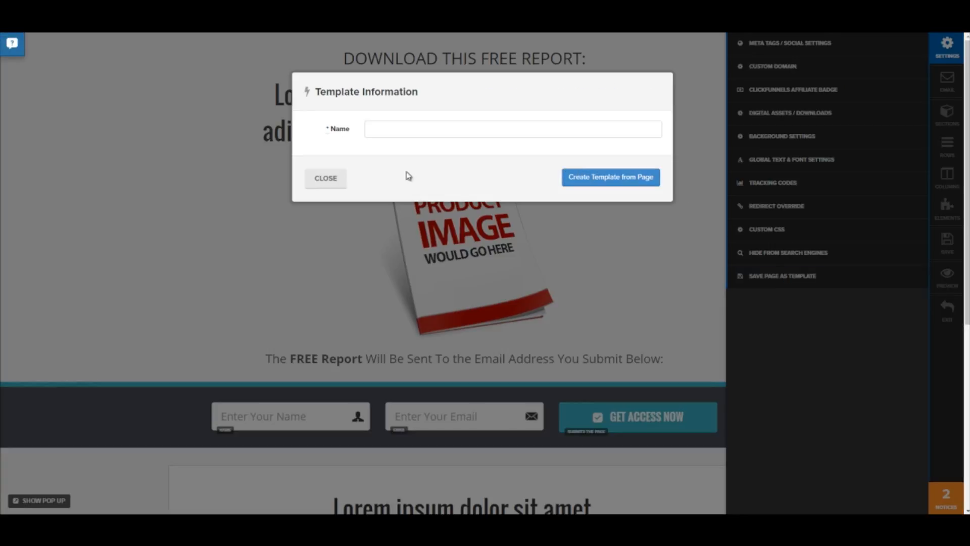
pyautogui.click(337, 179)
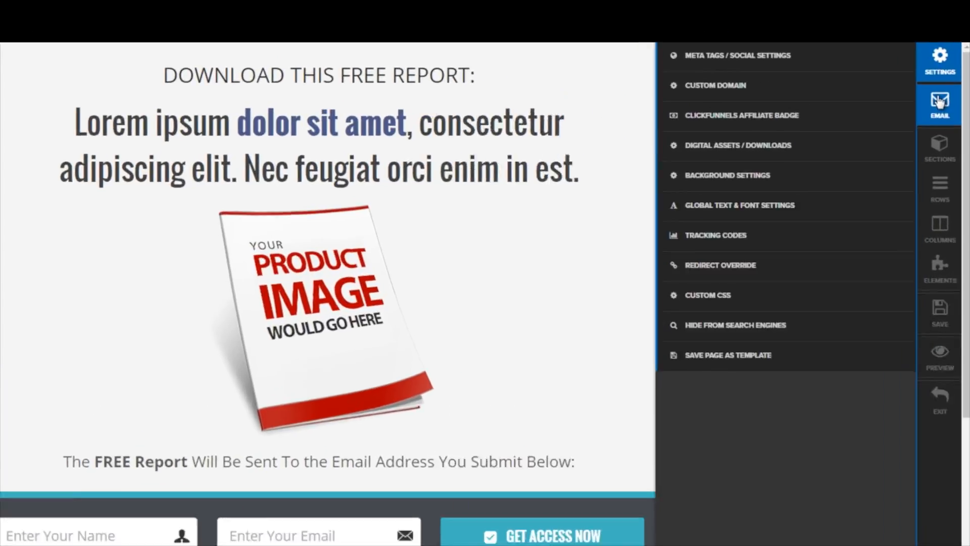
# Set the page's email integration to Getresponse with Add To Campaign as the action.
pyautogui.click(946, 81)
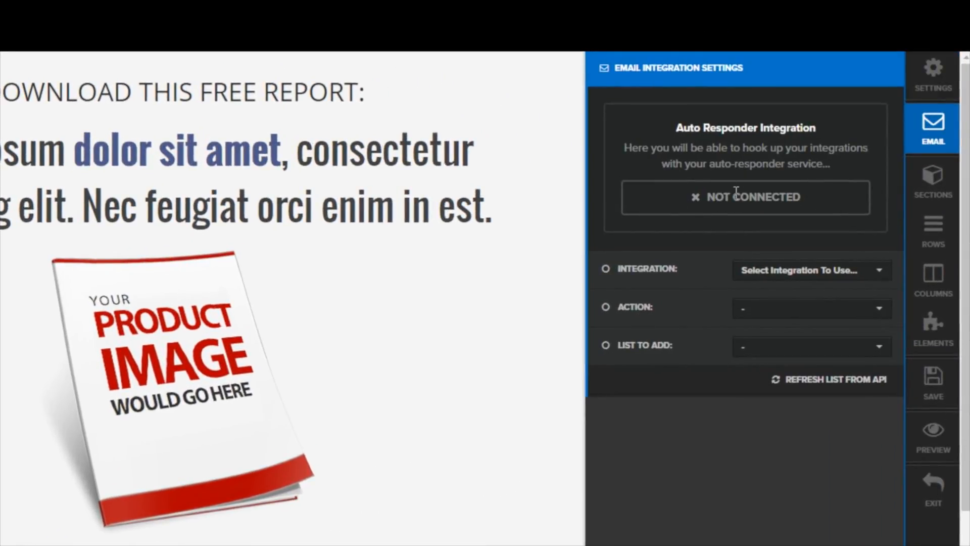
pyautogui.click(873, 269)
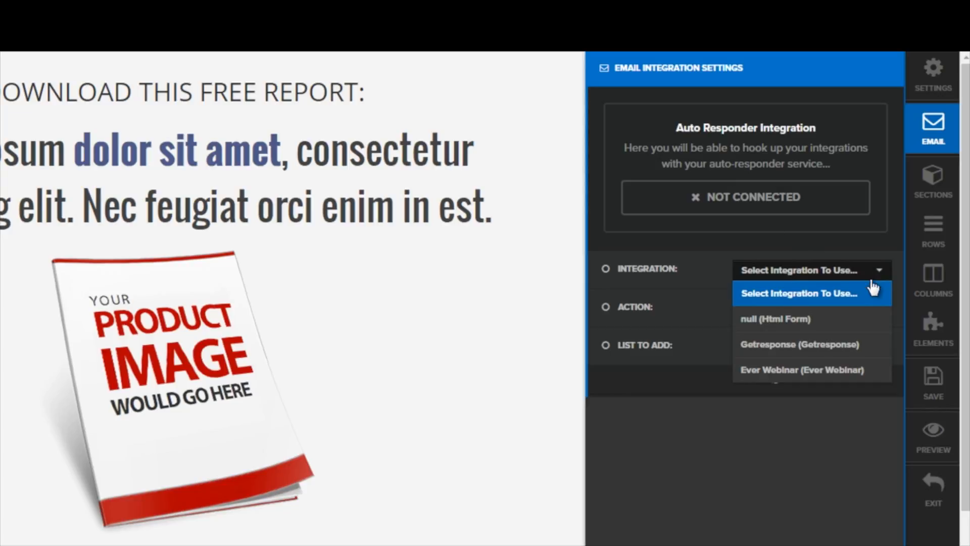
pyautogui.click(795, 343)
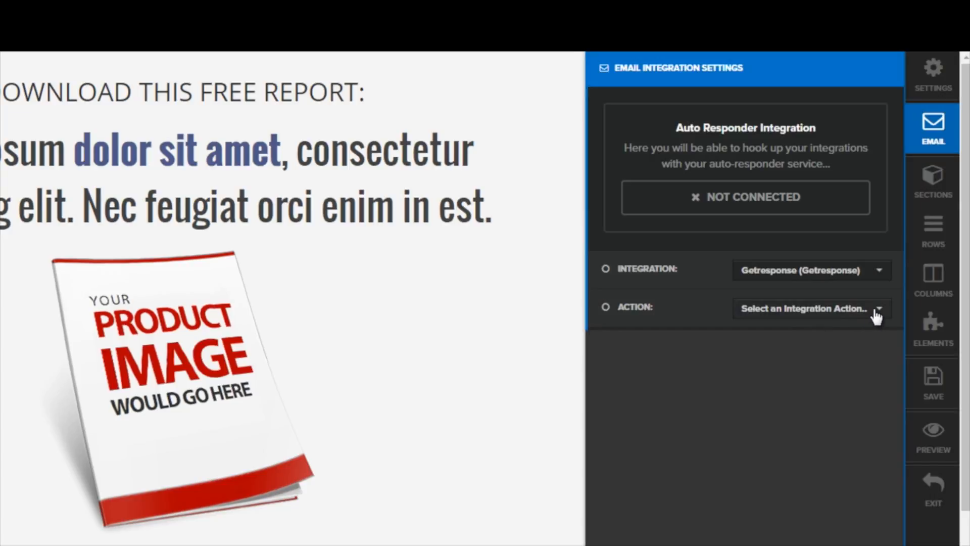
pyautogui.click(876, 311)
pyautogui.click(821, 359)
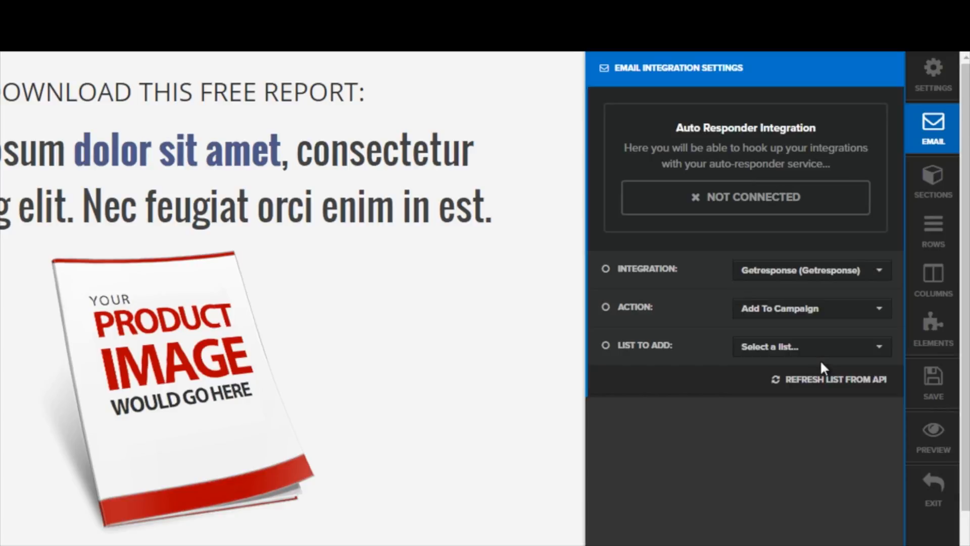
# Choose 3partvideocrssalesacademy as the list new contacts are added to and close the email integration settings.
pyautogui.click(877, 349)
pyautogui.scroll(-2, 879, 421)
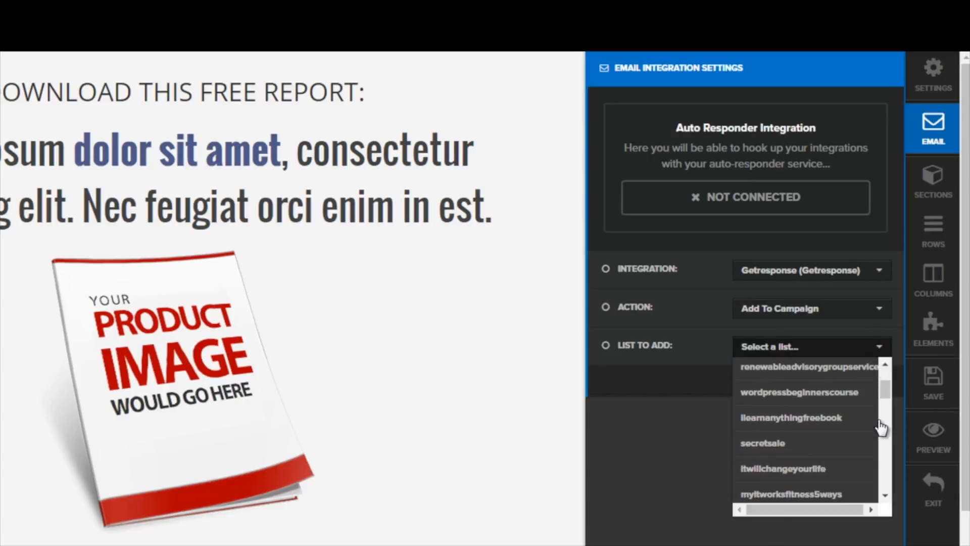
pyautogui.scroll(-10, 880, 427)
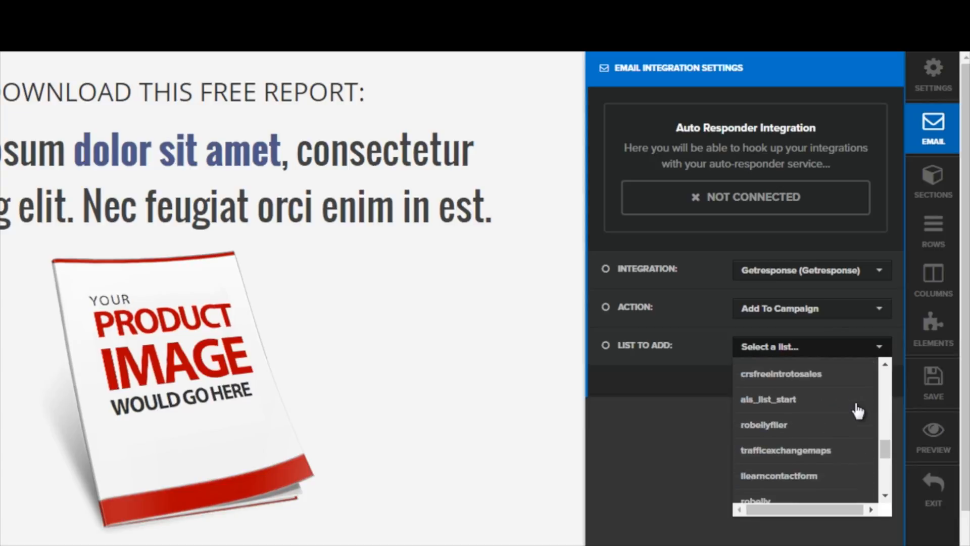
pyautogui.scroll(-6, 854, 404)
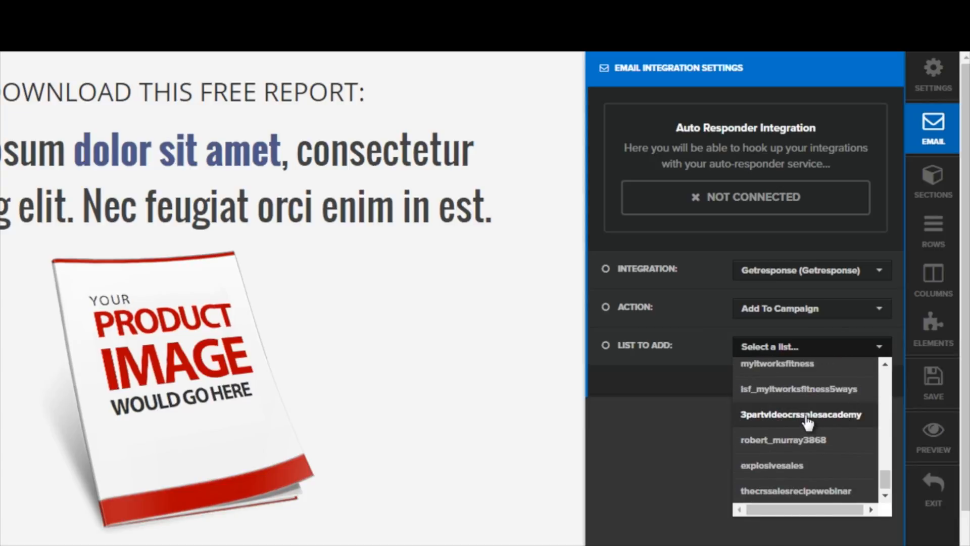
pyautogui.click(807, 415)
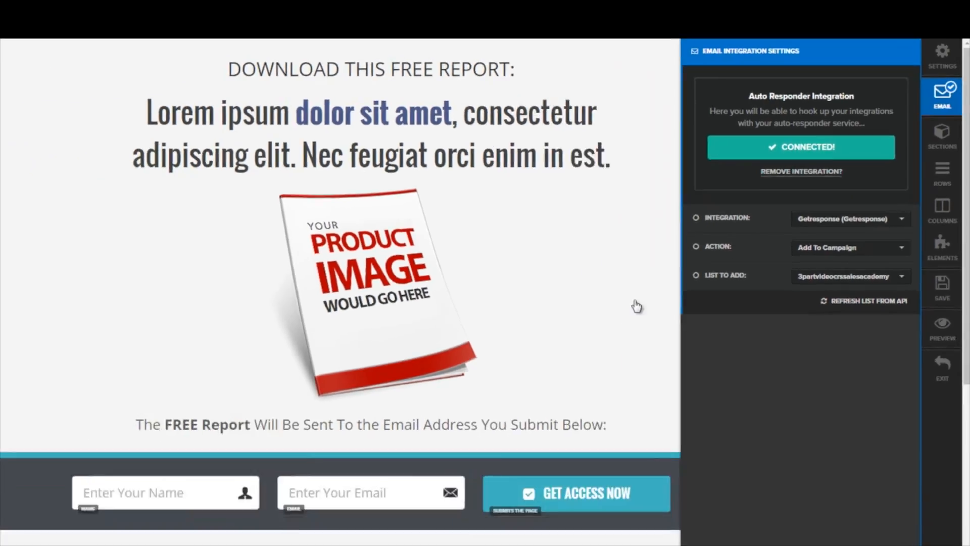
pyautogui.click(528, 403)
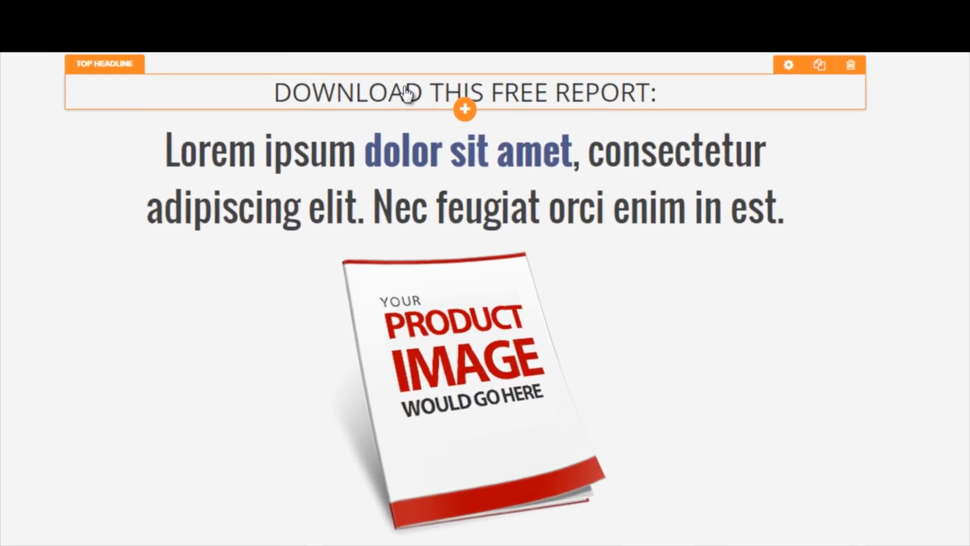
# Replace the word DOWNLOAD in the top headline with "Click" and make the whole headline bold.
pyautogui.click(407, 93)
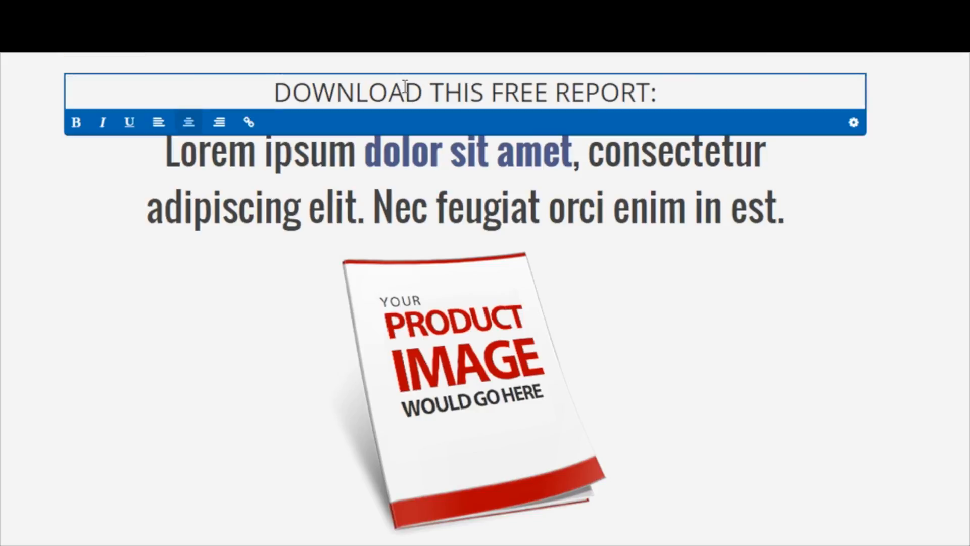
pyautogui.moveTo(274, 92); pyautogui.dragTo(419, 93)
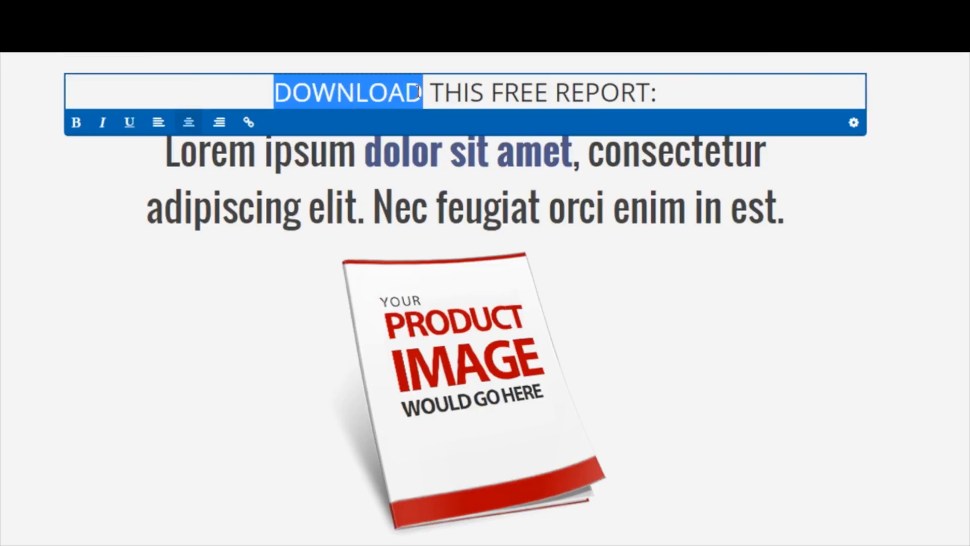
pyautogui.write('Click')
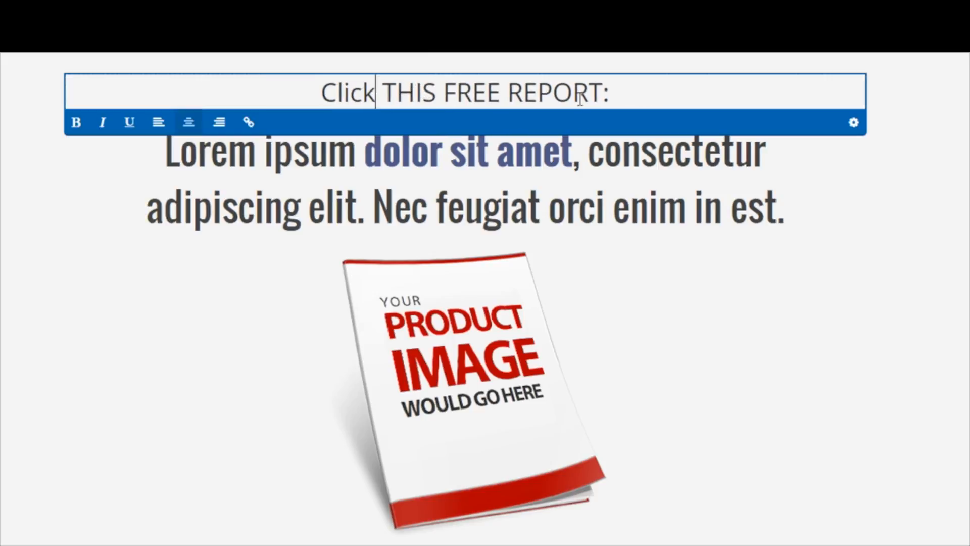
pyautogui.tripleClick(334, 92)
pyautogui.click(77, 124)
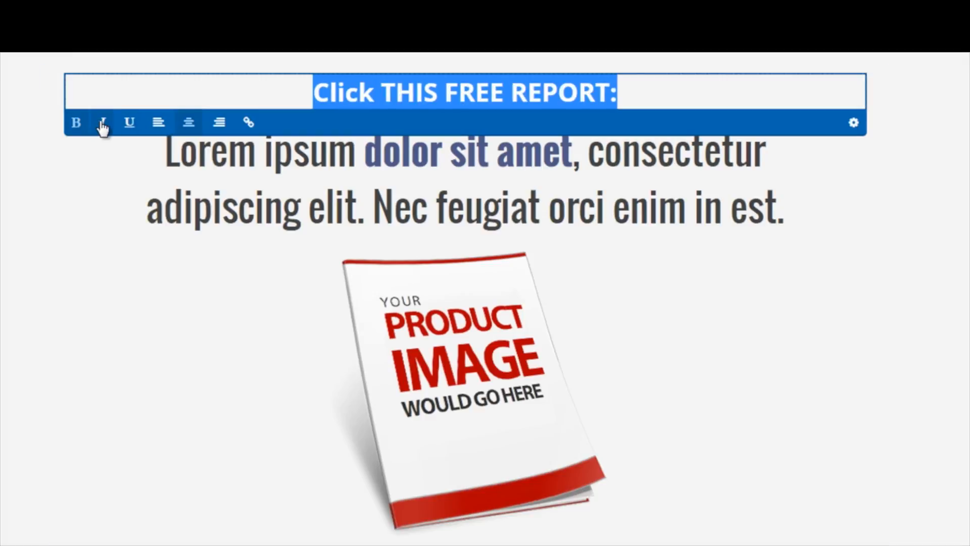
# Try italic, underline and left alignment on the top headline and return it to plain bold, centred text.
pyautogui.click(102, 124)
pyautogui.click(130, 124)
pyautogui.click(129, 124)
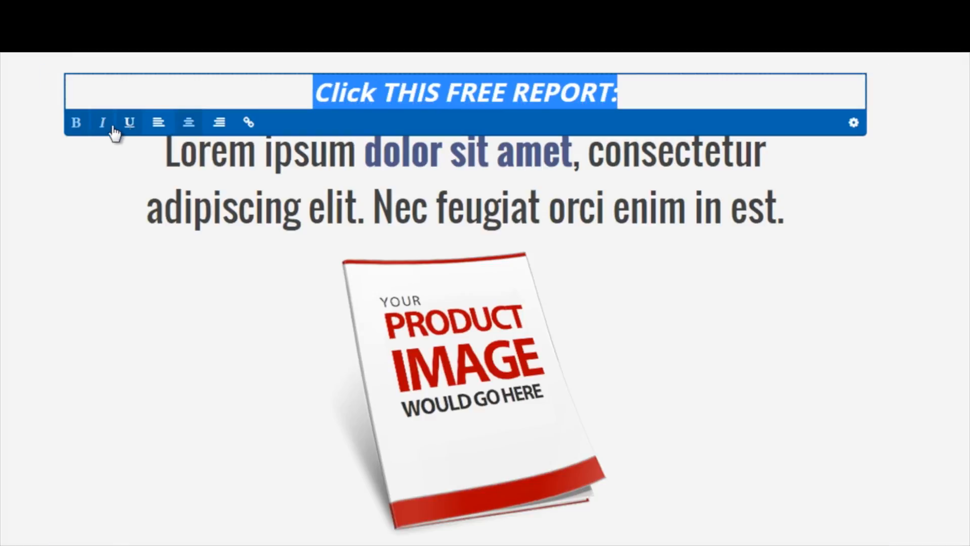
pyautogui.click(103, 124)
pyautogui.click(161, 125)
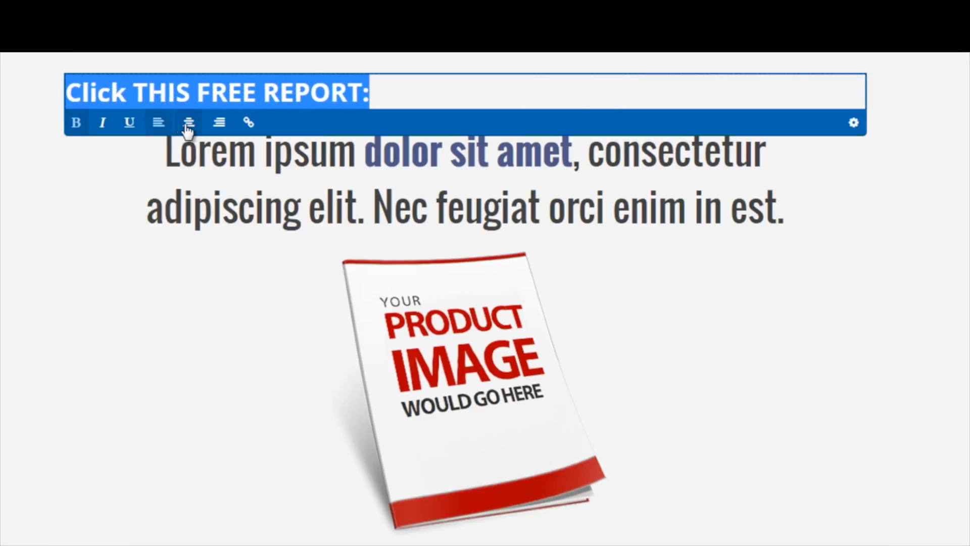
pyautogui.click(188, 125)
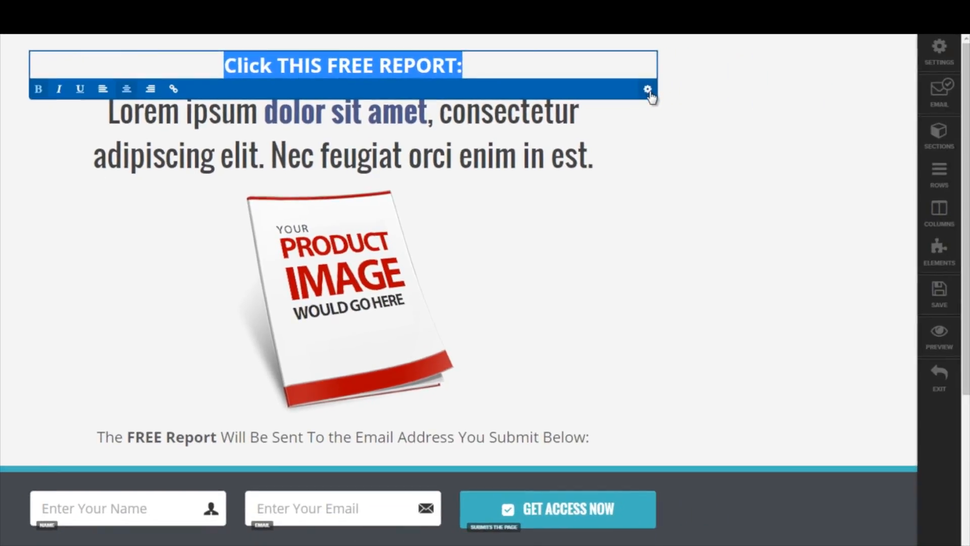
# Open the top headline's element settings and set its text color to white and its bold color to red.
pyautogui.click(648, 90)
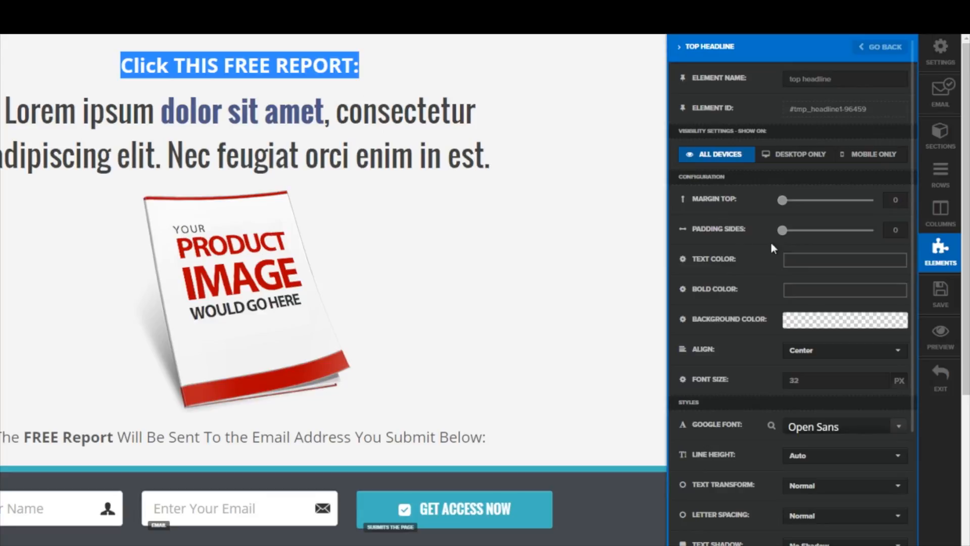
pyautogui.click(805, 262)
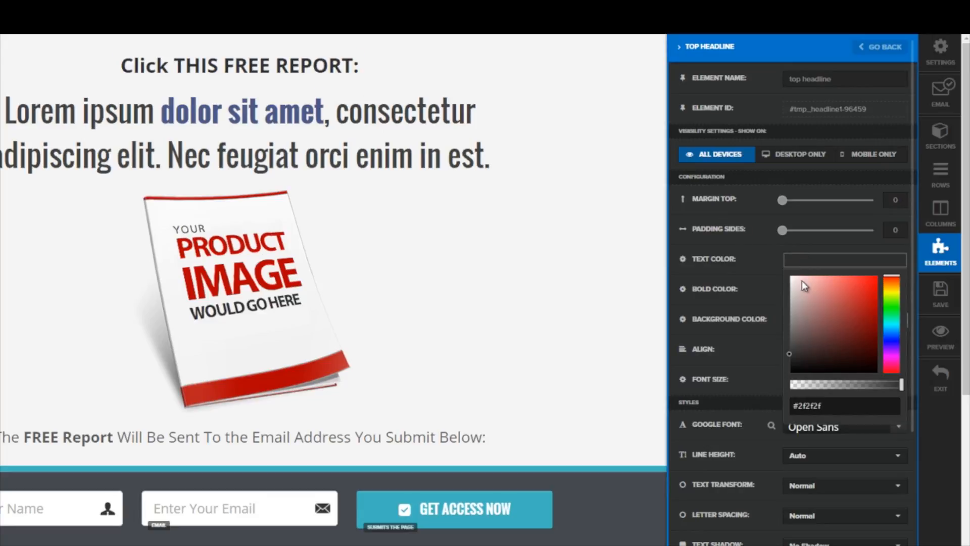
pyautogui.click(773, 274)
pyautogui.click(803, 287)
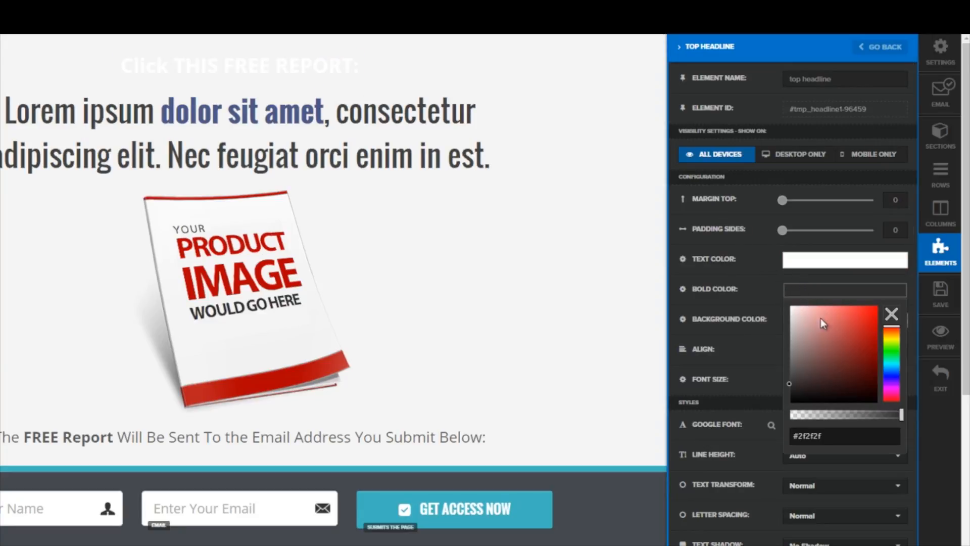
pyautogui.click(864, 319)
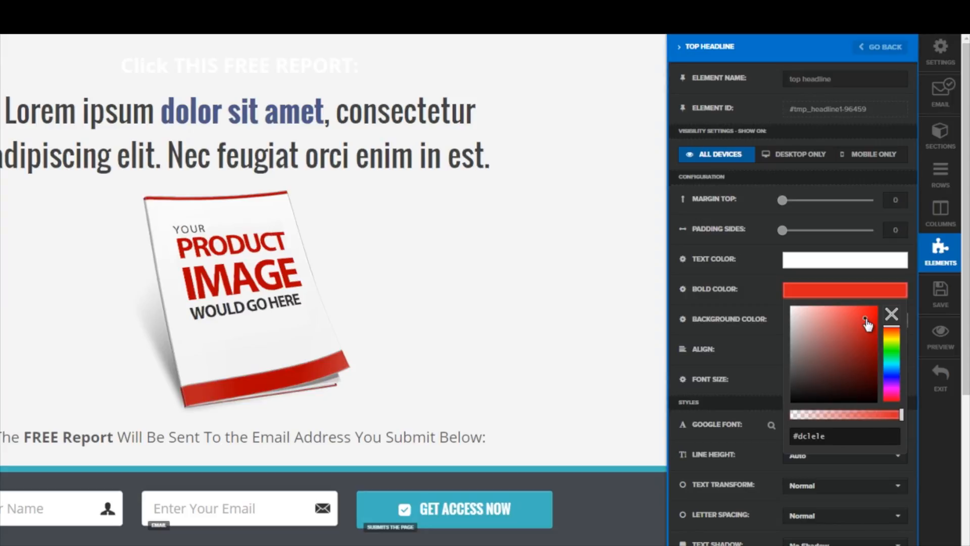
pyautogui.click(768, 290)
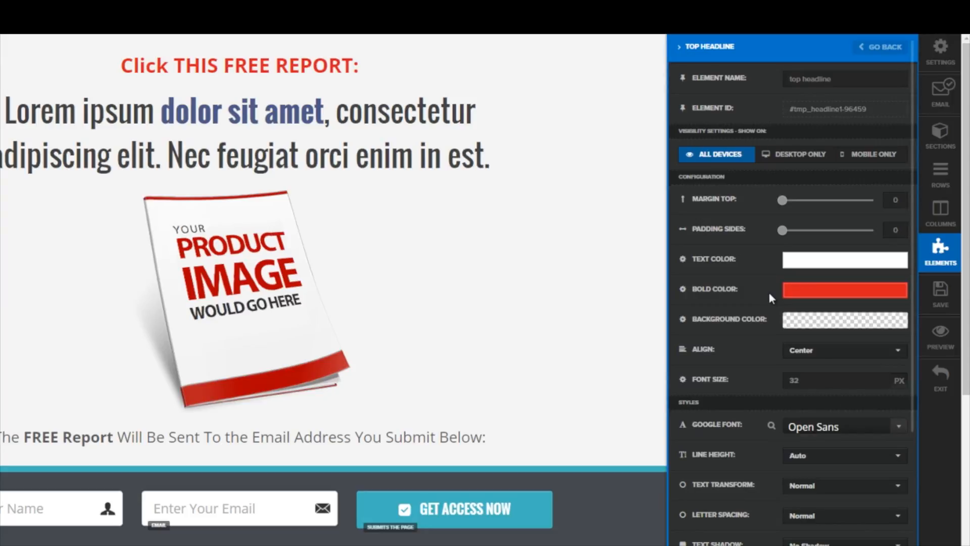
# Give the top headline a grey background color of rgba(117, 111, 111, 0.82).
pyautogui.click(803, 321)
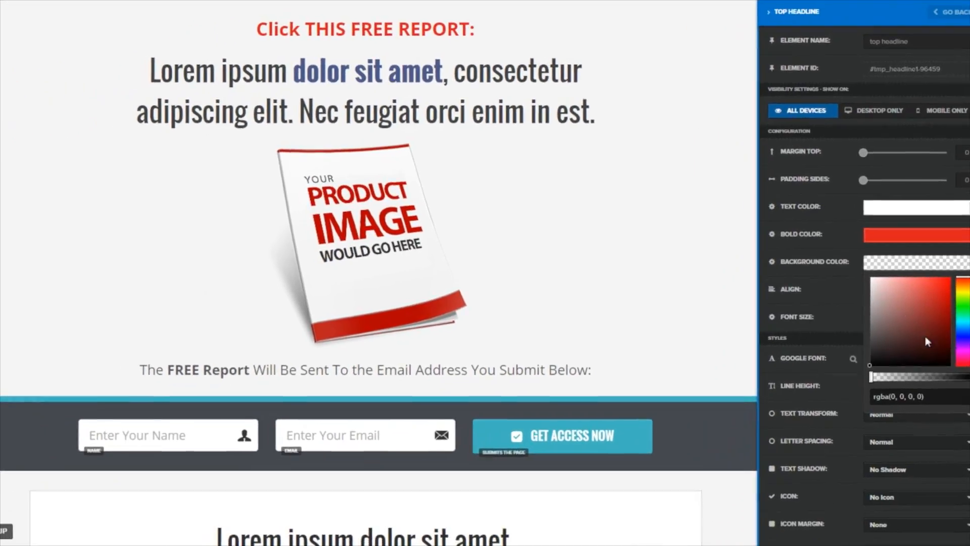
pyautogui.moveTo(811, 366); pyautogui.dragTo(776, 323)
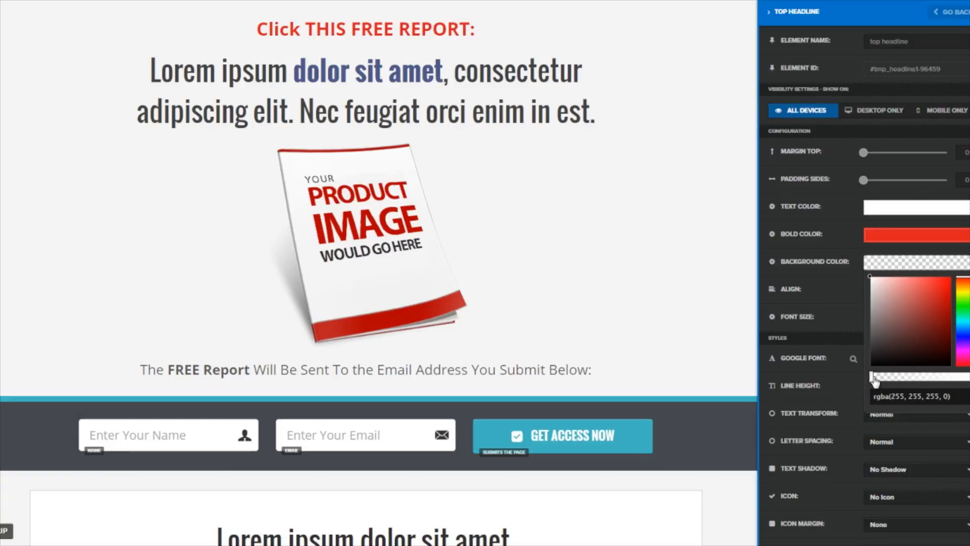
pyautogui.moveTo(874, 381); pyautogui.dragTo(955, 382)
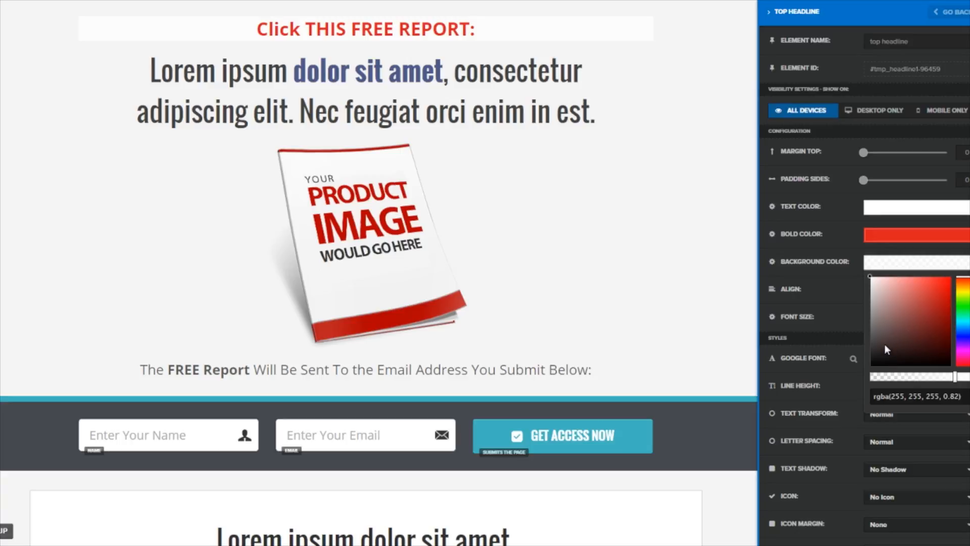
pyautogui.moveTo(885, 346); pyautogui.dragTo(874, 329)
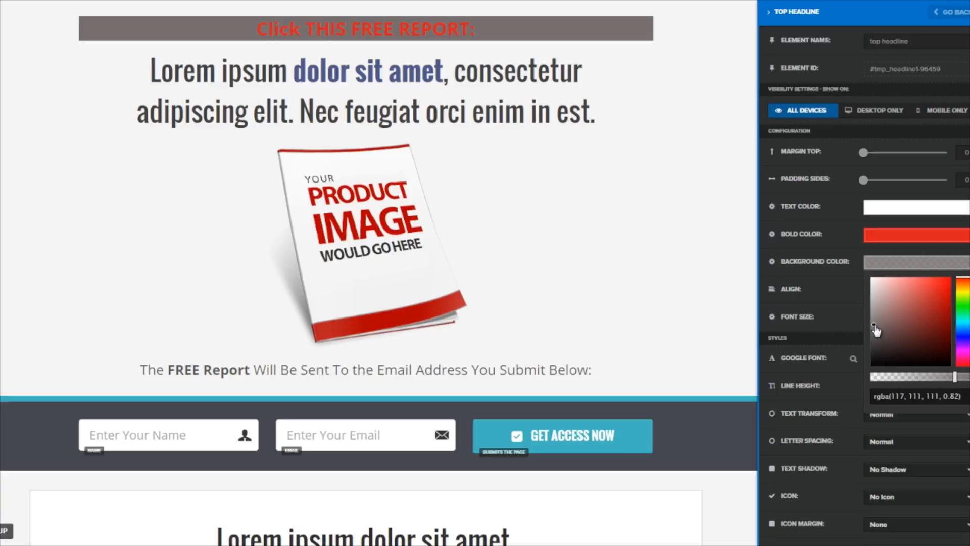
# Set the top headline's bold color to white and lower its background color's opacity to about 0.3.
pyautogui.click(890, 237)
pyautogui.click(874, 251)
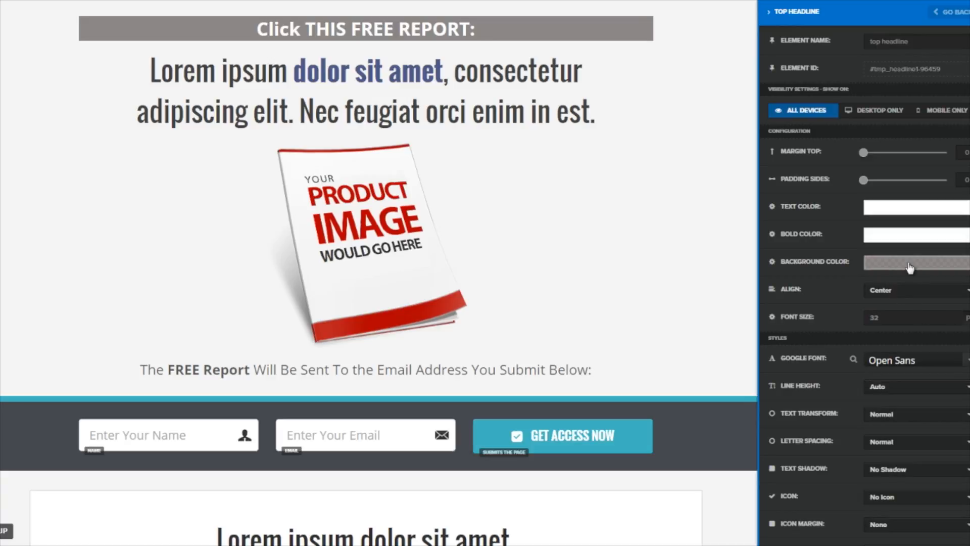
pyautogui.click(909, 265)
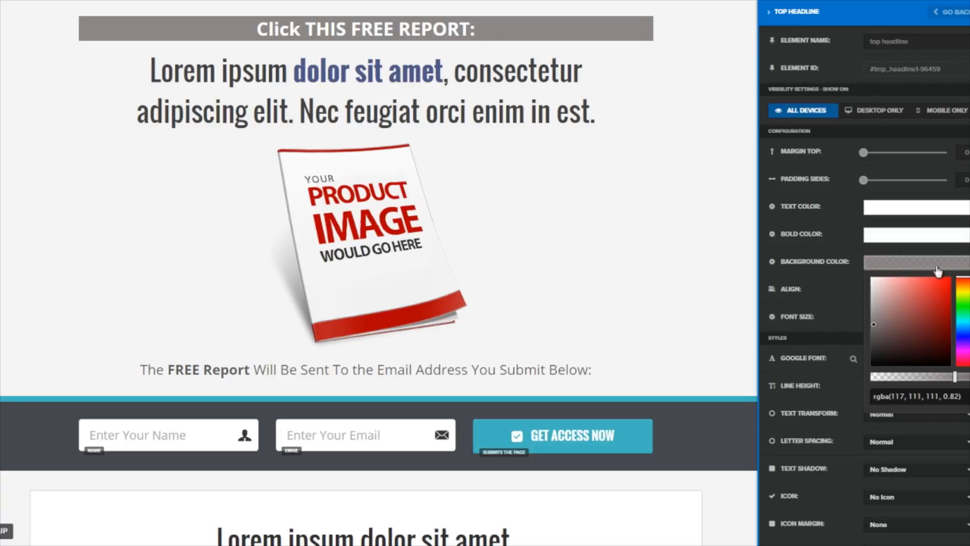
pyautogui.moveTo(955, 378); pyautogui.dragTo(892, 378)
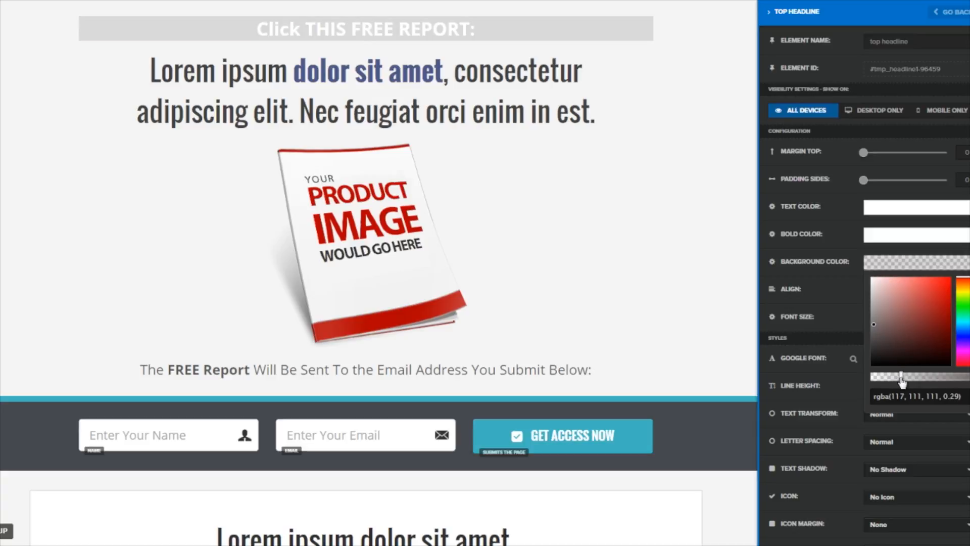
pyautogui.click(854, 292)
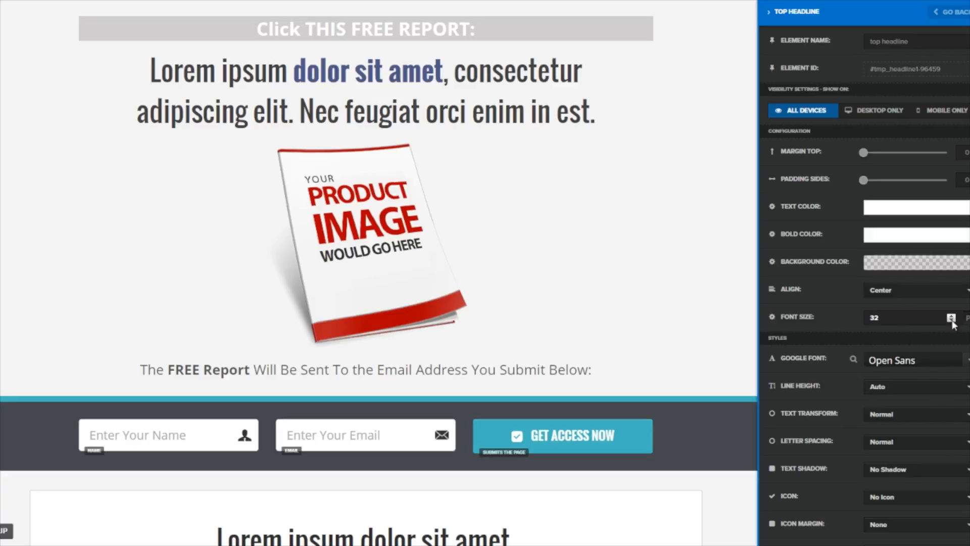
# Set the top headline's font size to 65 px and increase its side padding to about 97.
pyautogui.moveTo(952, 318); pyautogui.dragTo(951, 318)
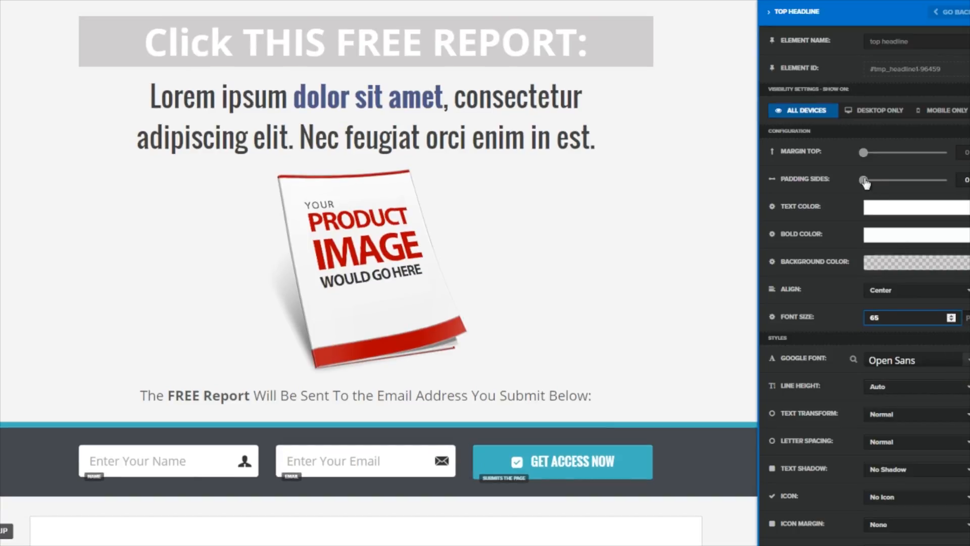
pyautogui.moveTo(864, 182); pyautogui.dragTo(904, 187)
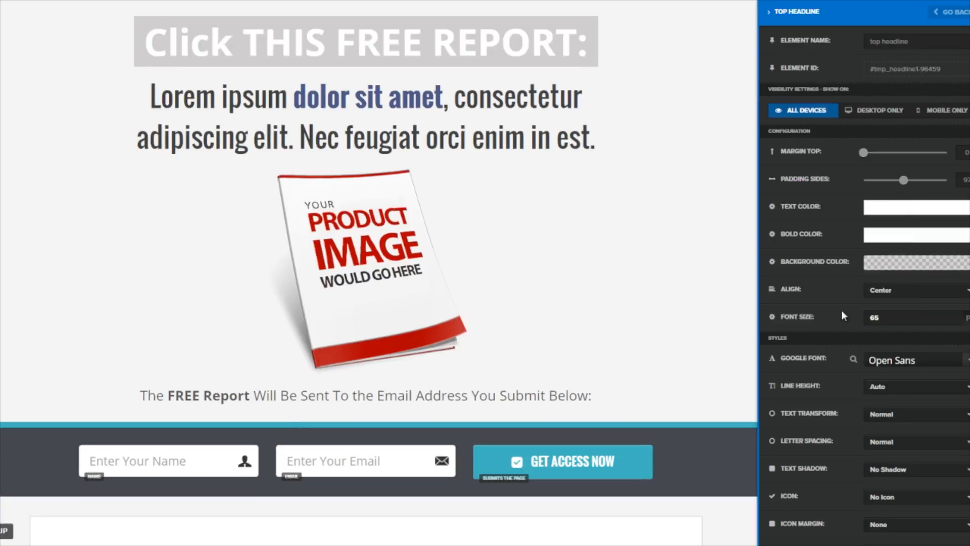
# Change the top headline's Google font to Oregano.
pyautogui.scroll(-2, 848, 308)
pyautogui.click(966, 273)
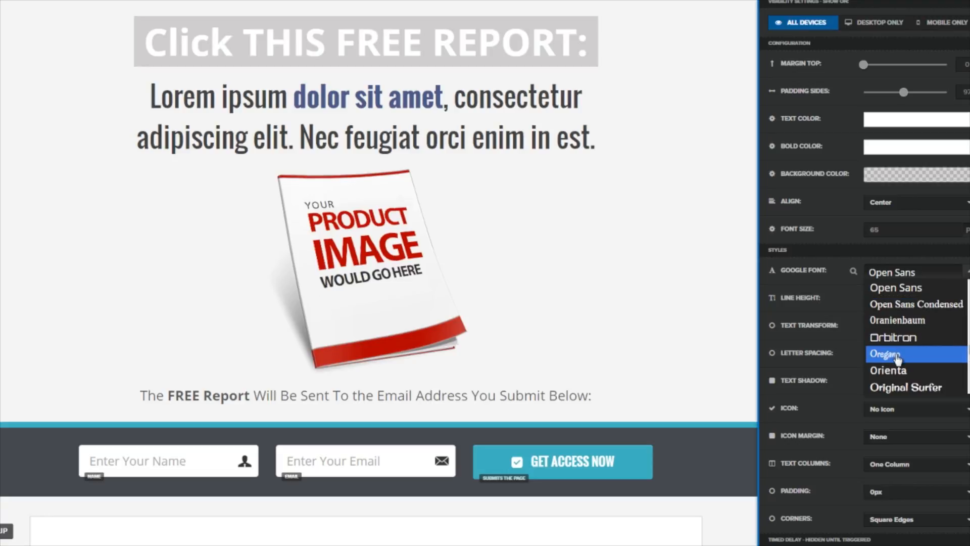
pyautogui.click(897, 357)
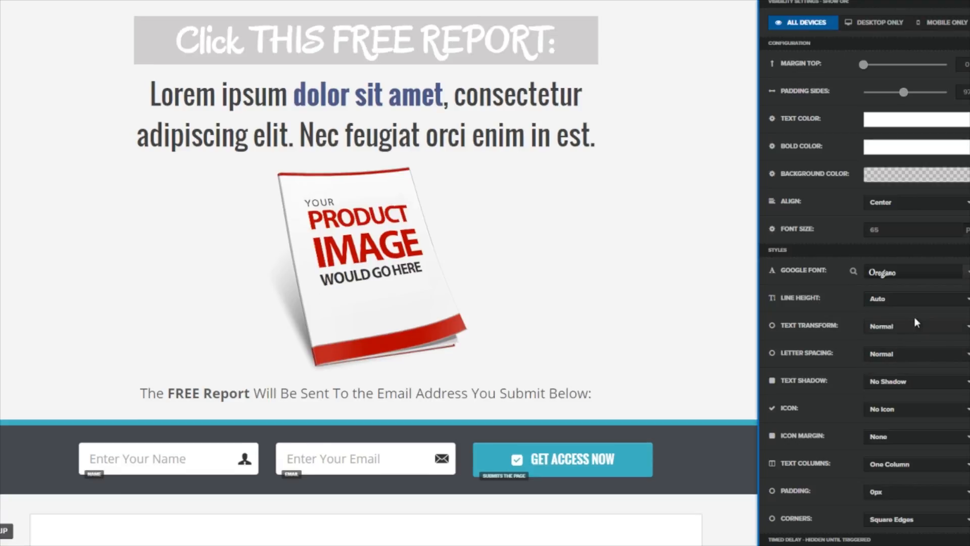
# Set the top headline's text transform to Uppercase, keeping the line height on Auto.
pyautogui.click(938, 304)
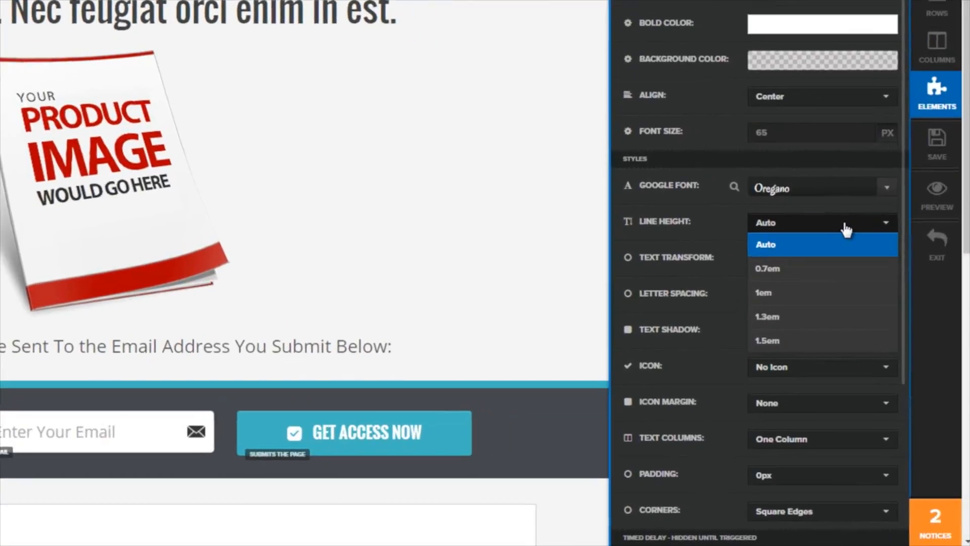
pyautogui.click(939, 304)
pyautogui.click(816, 259)
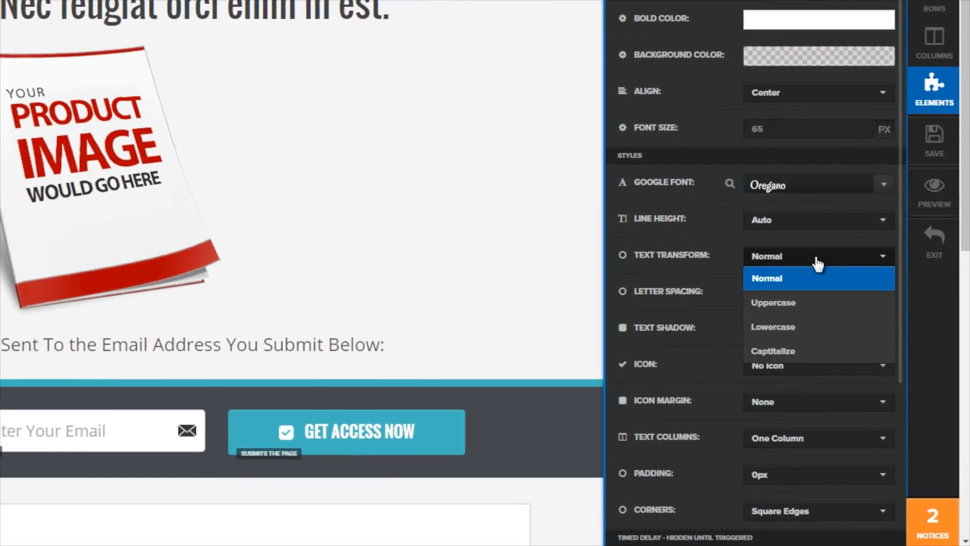
pyautogui.click(824, 303)
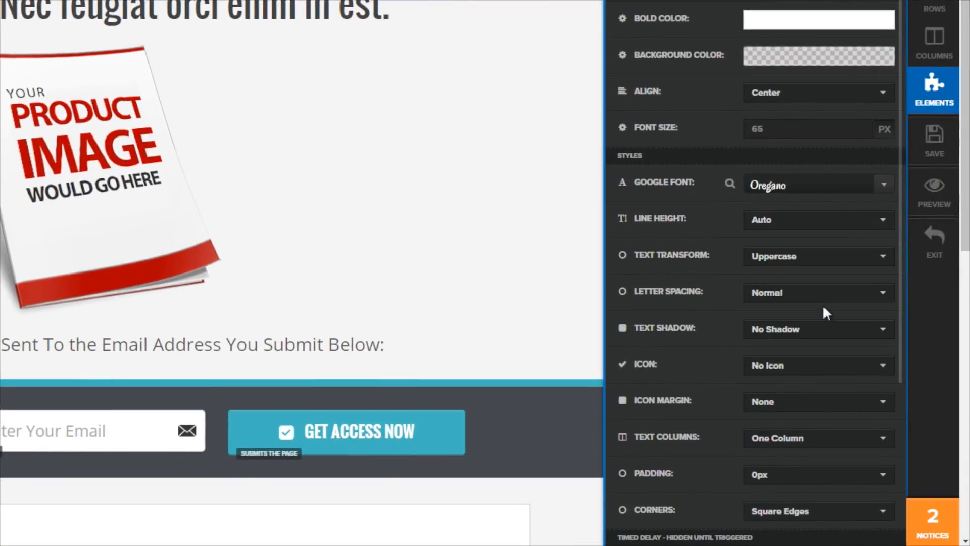
pyautogui.click(829, 255)
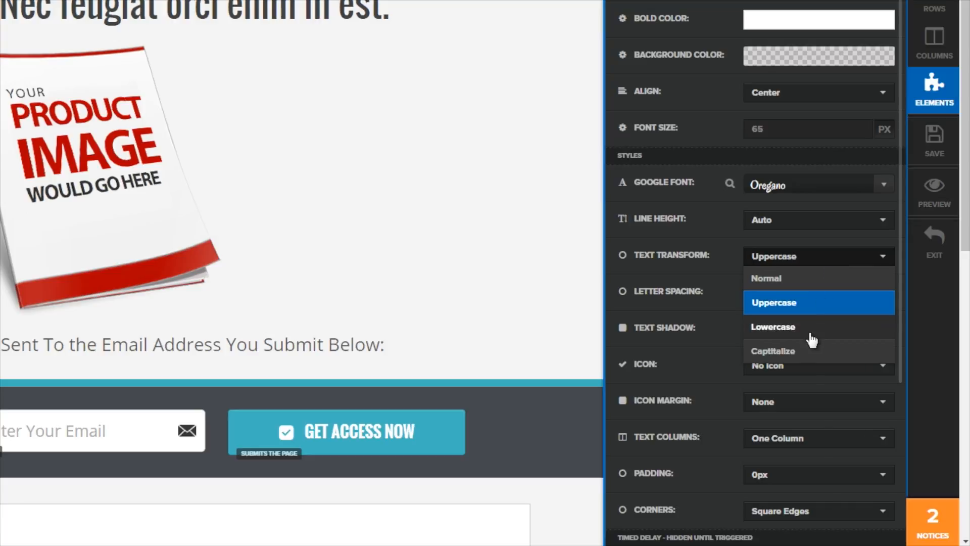
pyautogui.click(725, 298)
# Give the top headline 2px letter spacing and a Strong Shadow text shadow.
pyautogui.click(837, 301)
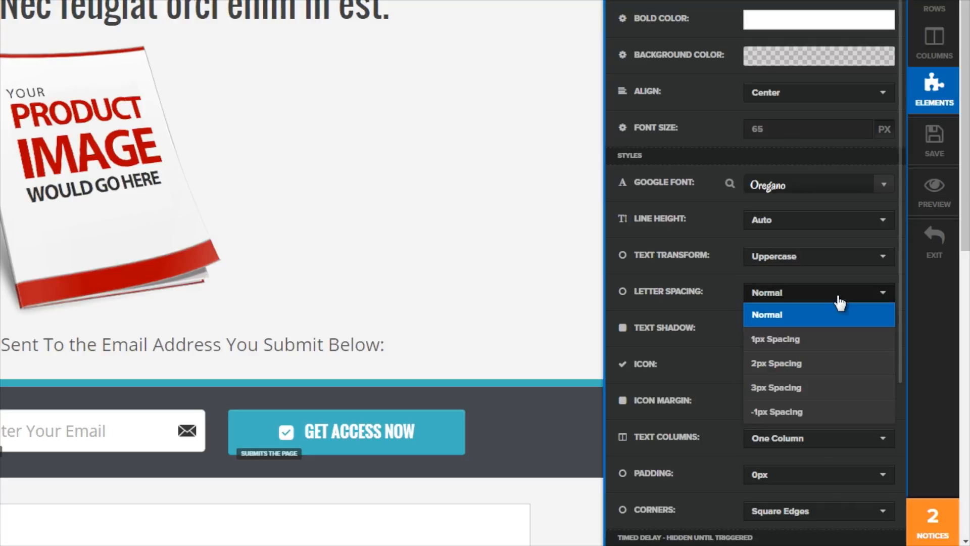
pyautogui.click(818, 362)
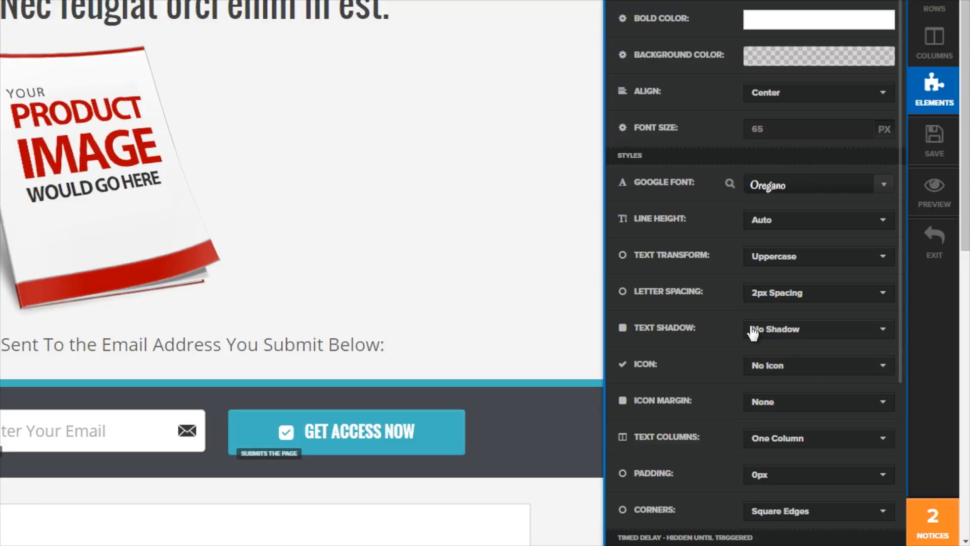
pyautogui.click(817, 336)
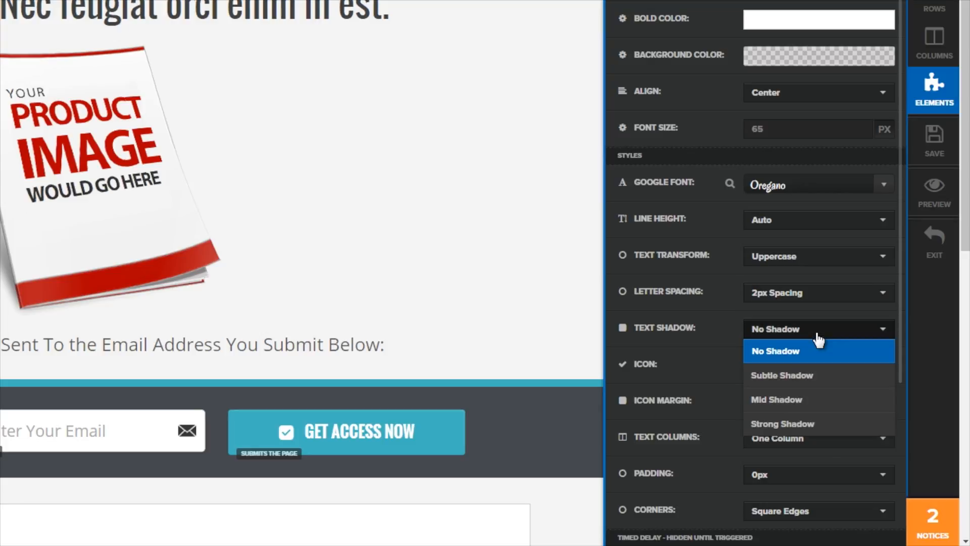
pyautogui.click(822, 424)
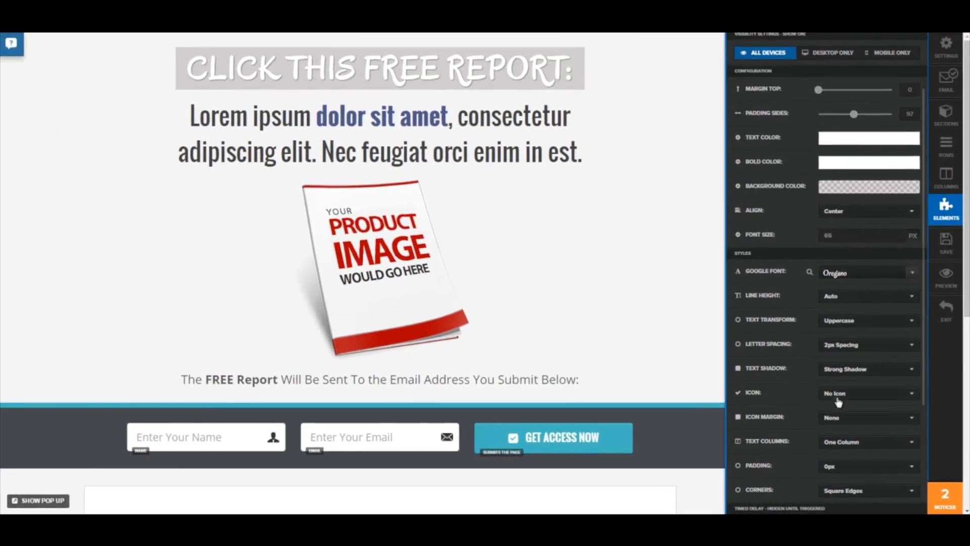
# Try the Lock Icon on the top headline and restore No Icon, leaving the icon margin at None.
pyautogui.click(845, 396)
pyautogui.click(856, 427)
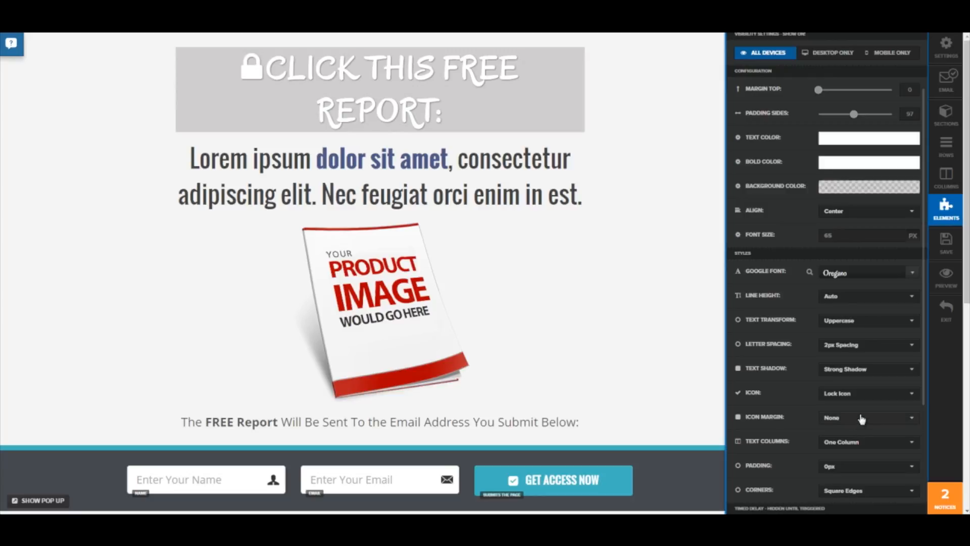
pyautogui.click(861, 398)
pyautogui.click(861, 408)
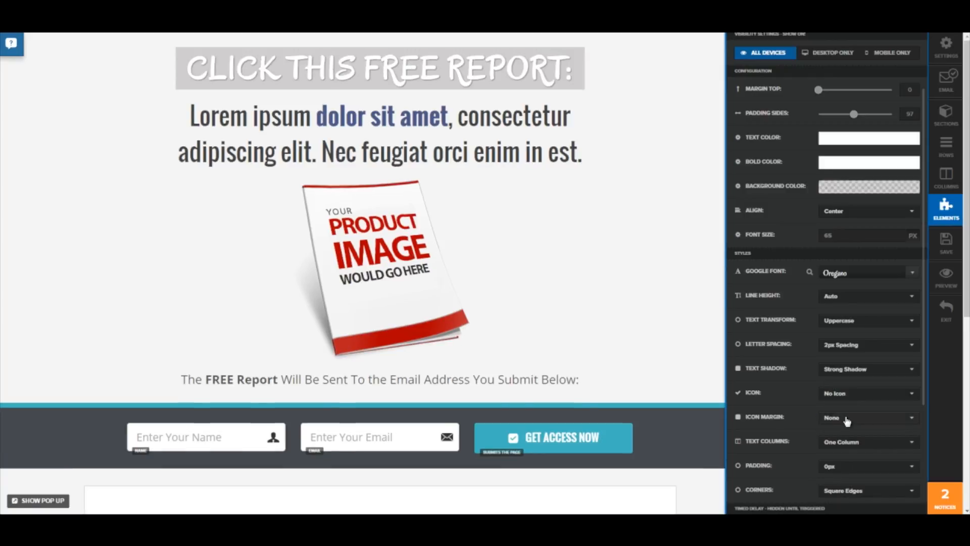
pyautogui.click(847, 421)
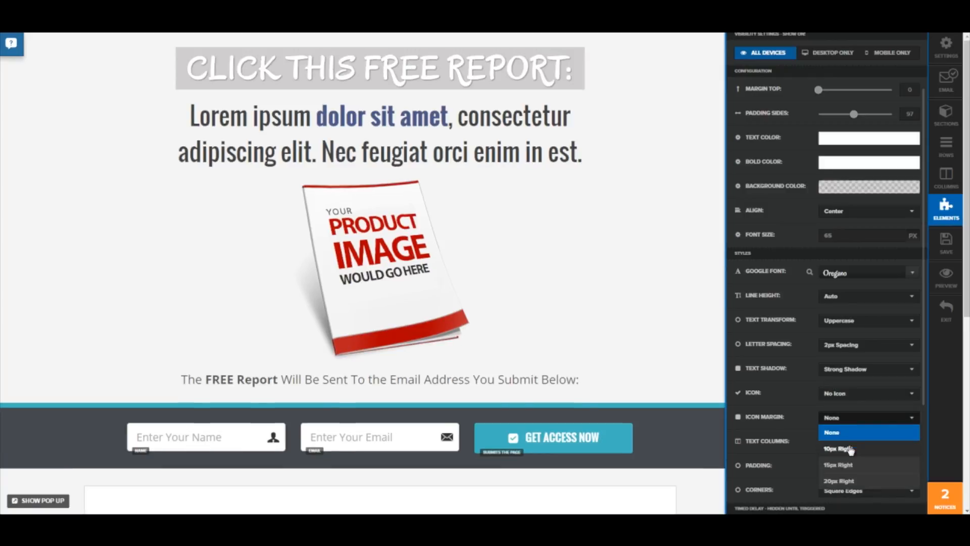
pyautogui.click(809, 410)
# Try 15px padding on the top headline and return the padding to 0px.
pyautogui.scroll(-3, 802, 362)
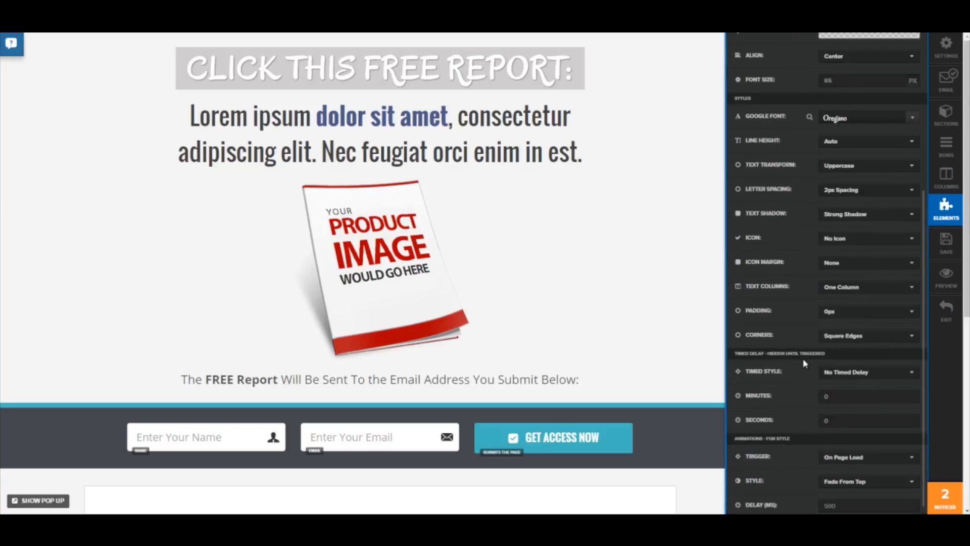
pyautogui.click(837, 313)
pyautogui.click(847, 379)
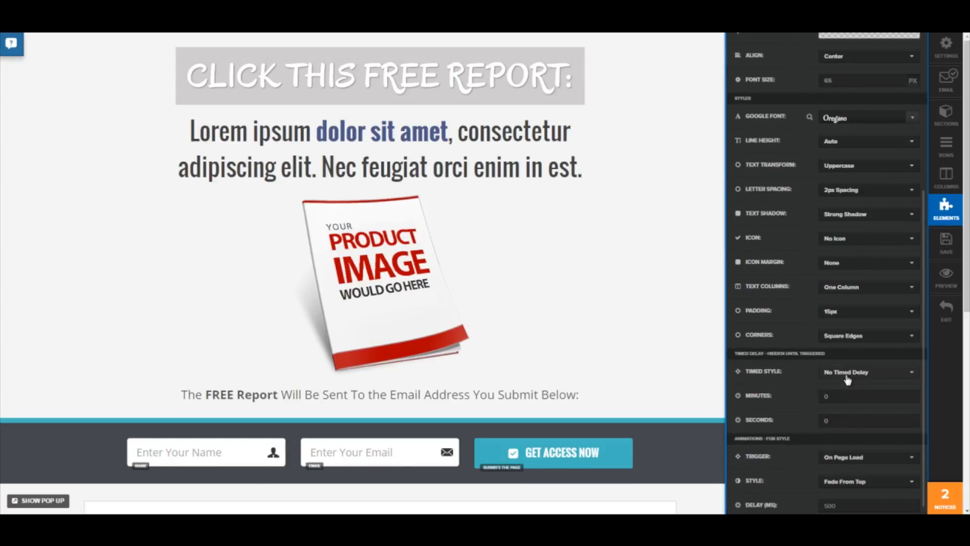
pyautogui.click(851, 312)
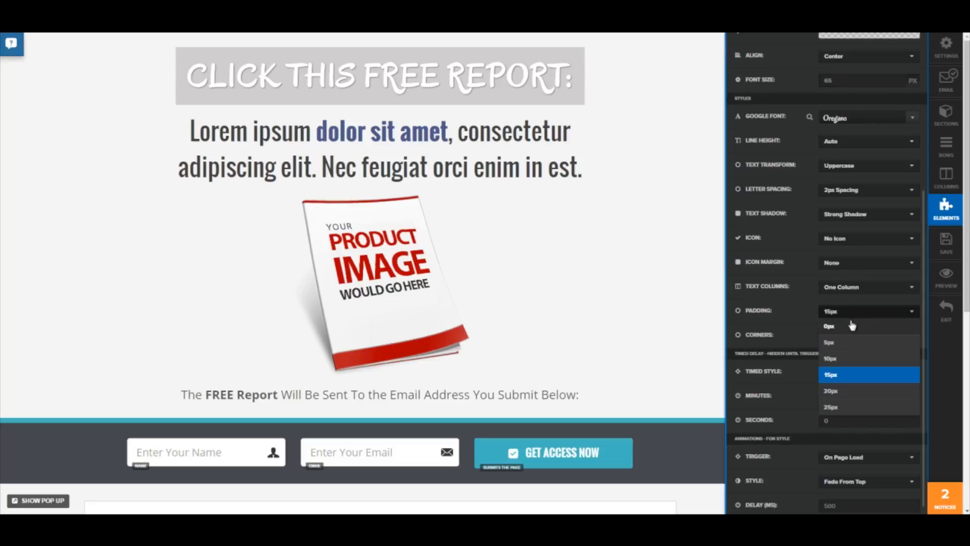
pyautogui.click(850, 324)
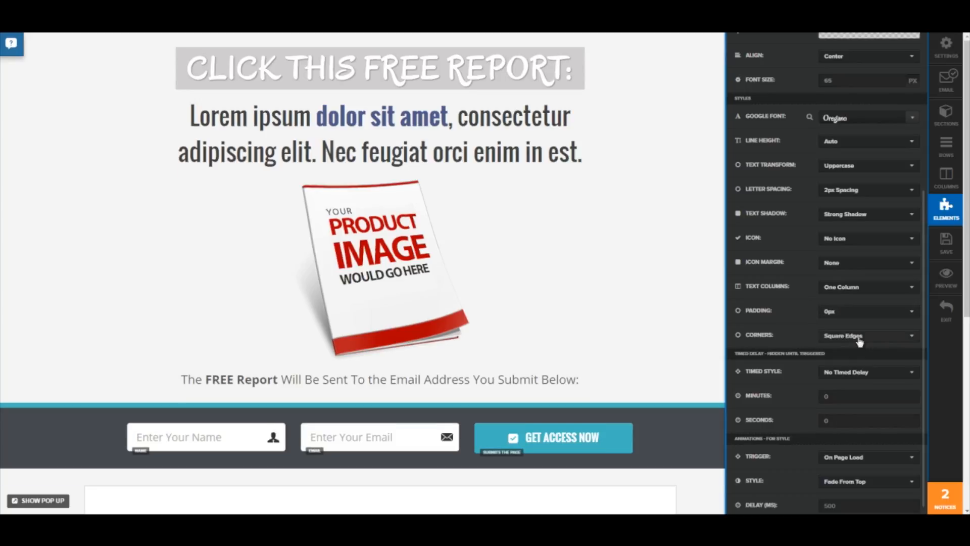
# Try rounded corners such as 20px and 5px on the top headline and restore Square Edges.
pyautogui.click(859, 342)
pyautogui.click(851, 373)
pyautogui.click(857, 348)
pyautogui.click(860, 398)
pyautogui.click(858, 342)
pyautogui.click(854, 368)
pyautogui.click(863, 339)
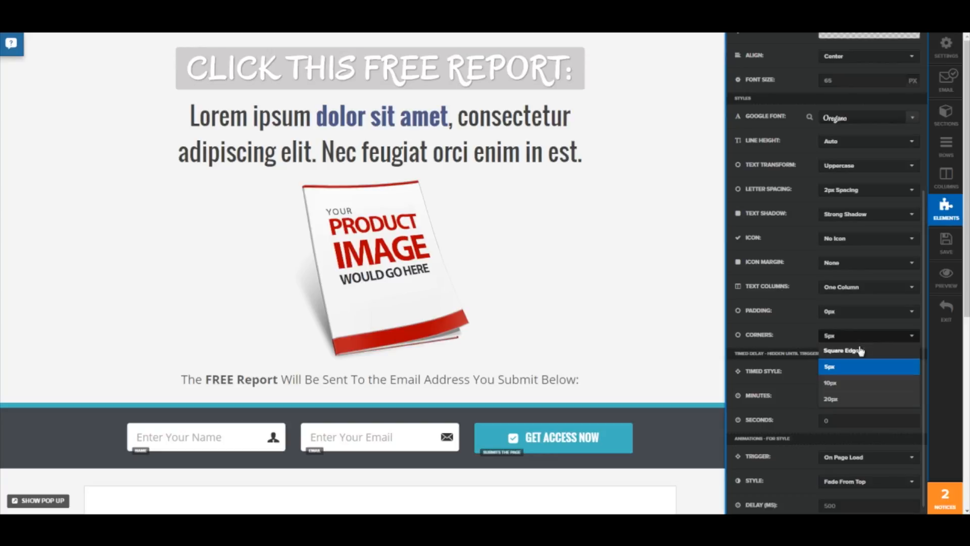
pyautogui.click(859, 348)
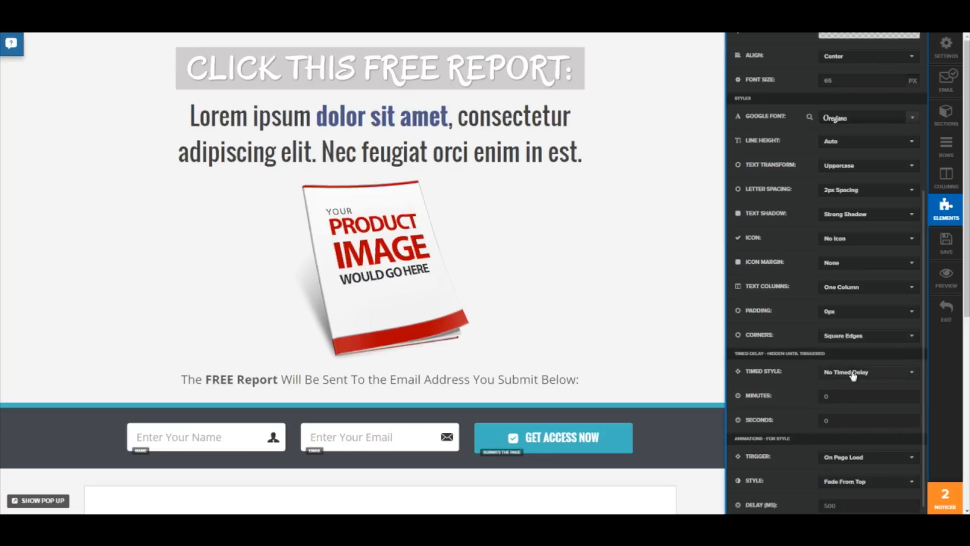
# Set the top headline's timed delay style to Fade In.
pyautogui.click(875, 375)
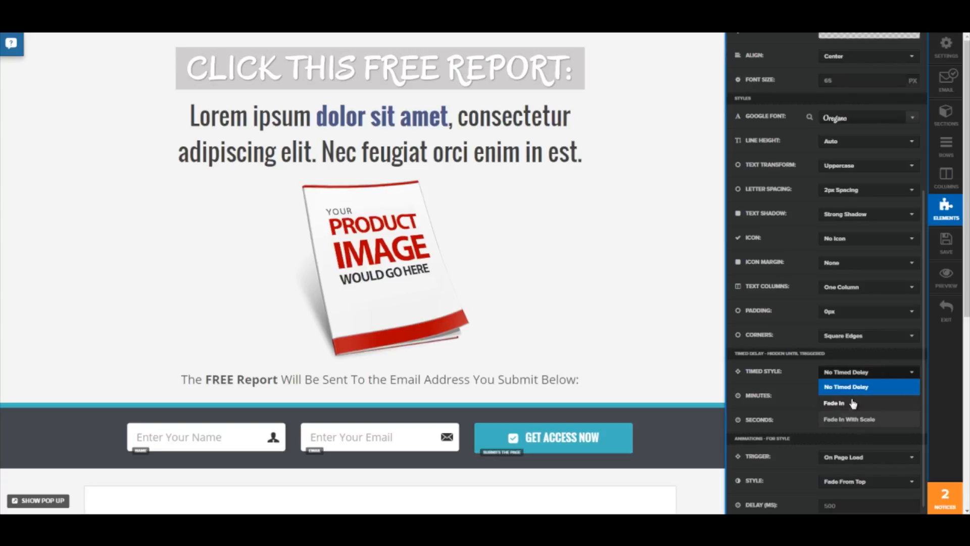
pyautogui.click(853, 404)
pyautogui.click(853, 376)
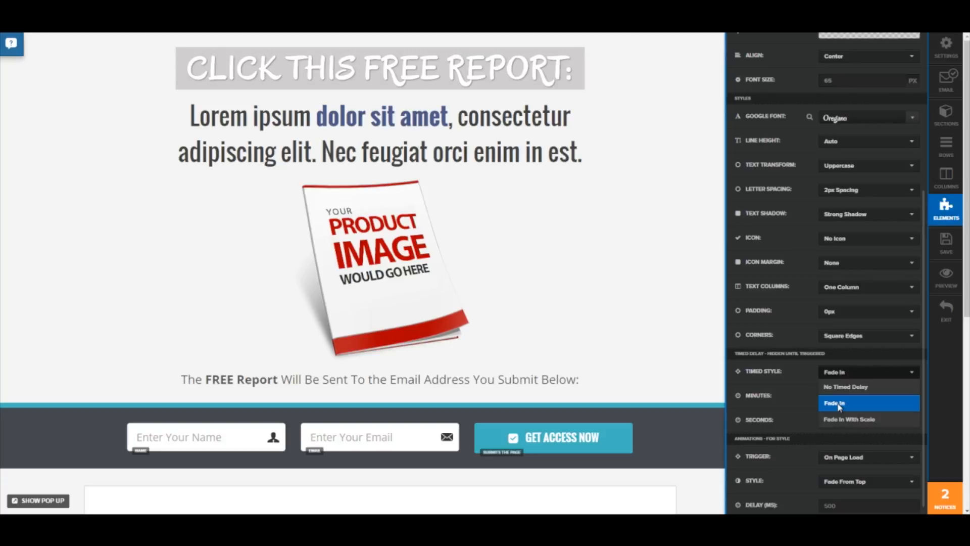
pyautogui.click(837, 404)
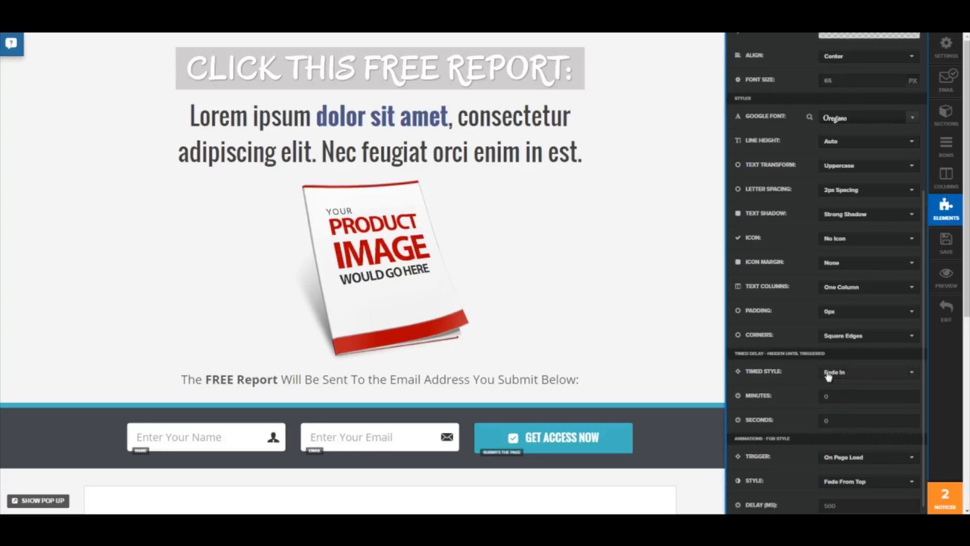
# Keep the top headline's animation trigger on On Page Load and set the animation delay to 1000 ms.
pyautogui.scroll(-2, 810, 342)
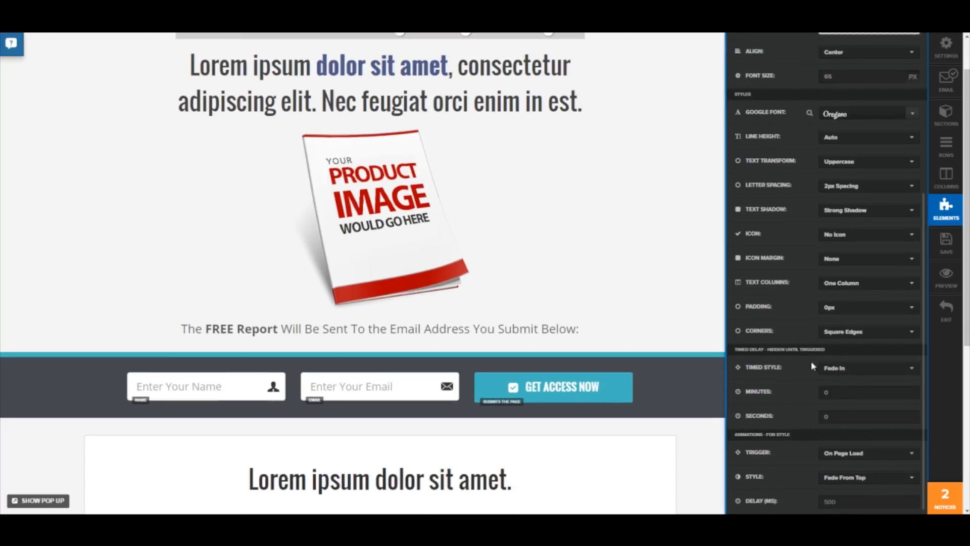
pyautogui.click(851, 455)
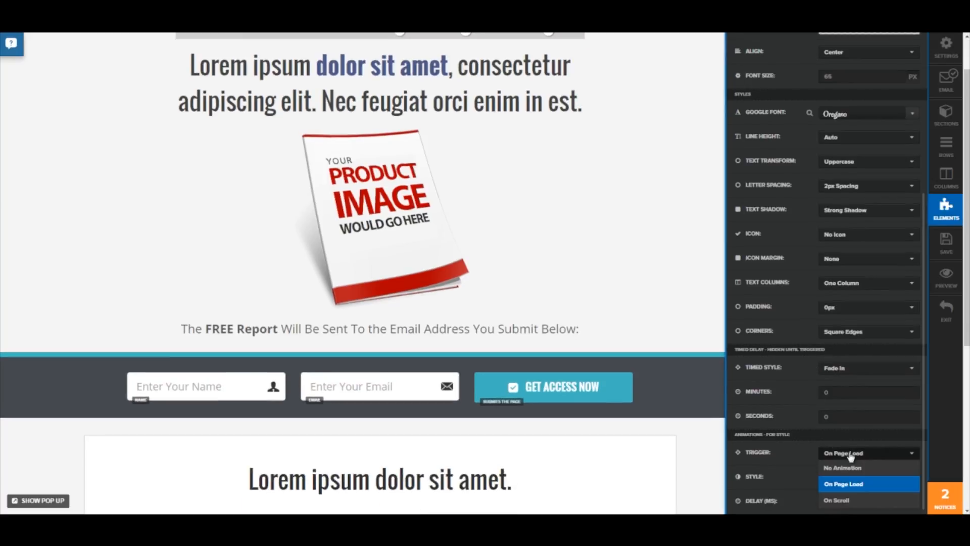
pyautogui.click(848, 484)
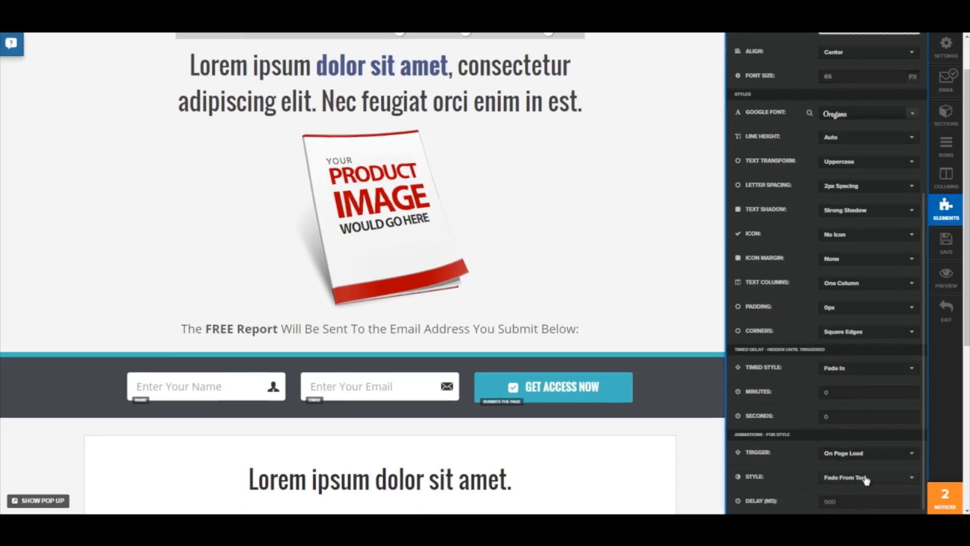
pyautogui.click(822, 502)
pyautogui.click(807, 478)
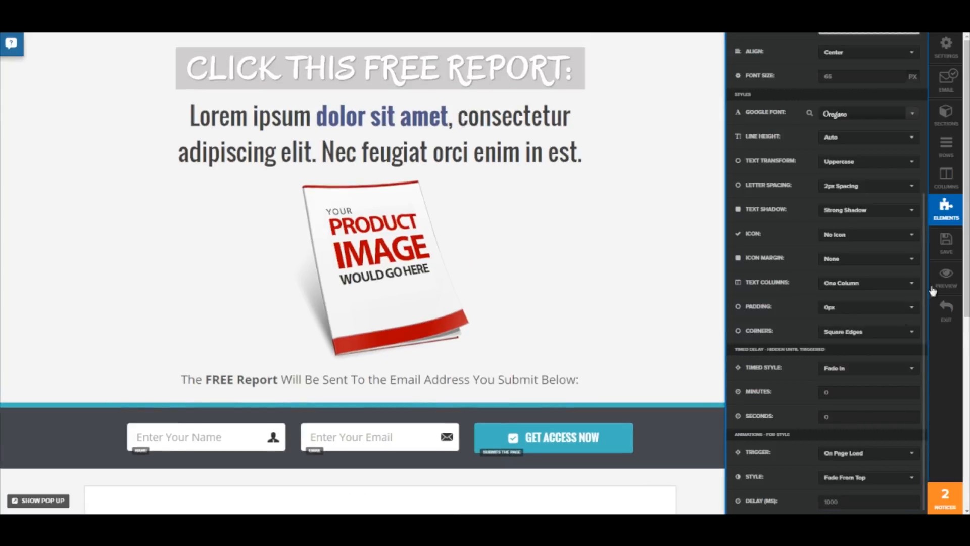
# Save the optin page, preview it, and reload the preview to replay the headline animation.
pyautogui.click(945, 242)
pyautogui.click(943, 276)
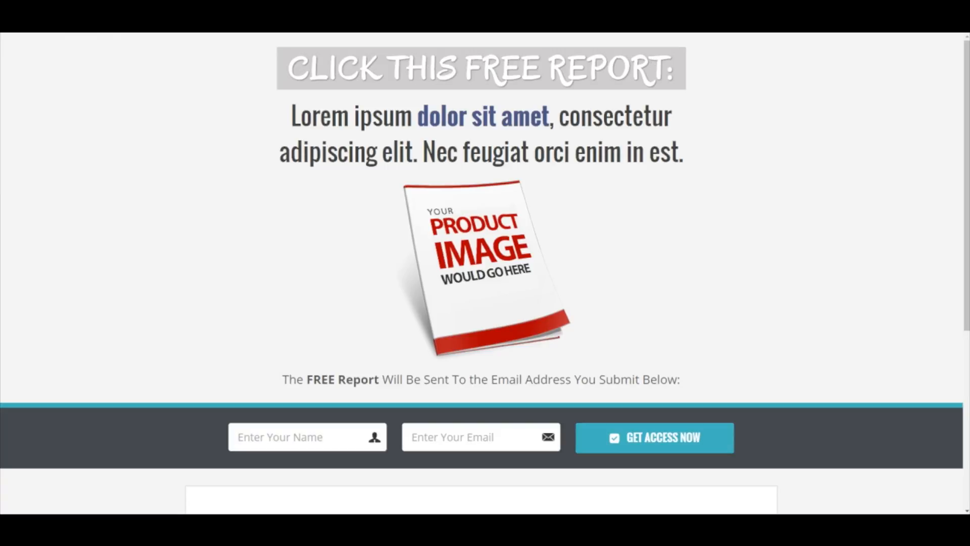
pyautogui.press('F5')
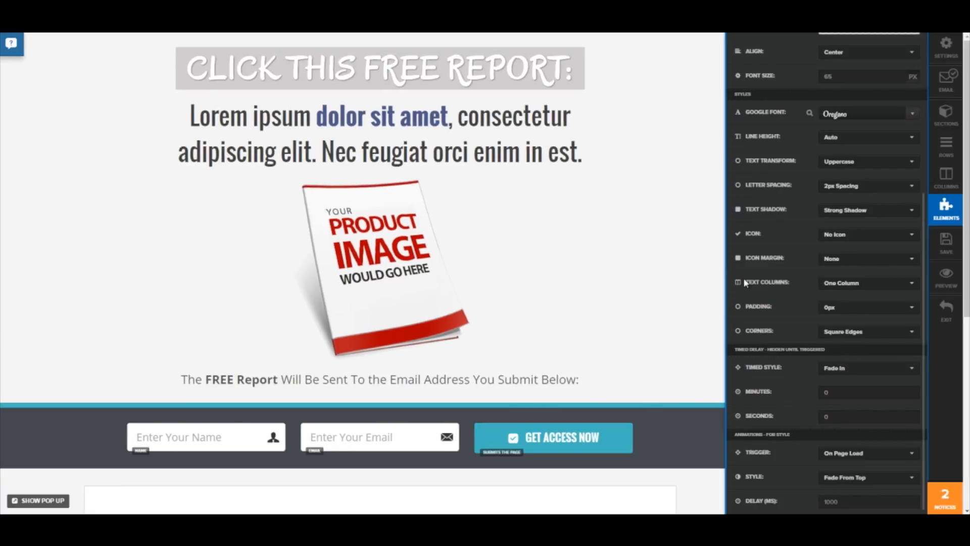
# Close the top headline's settings and check the main headline's inline text editing options.
pyautogui.click(689, 257)
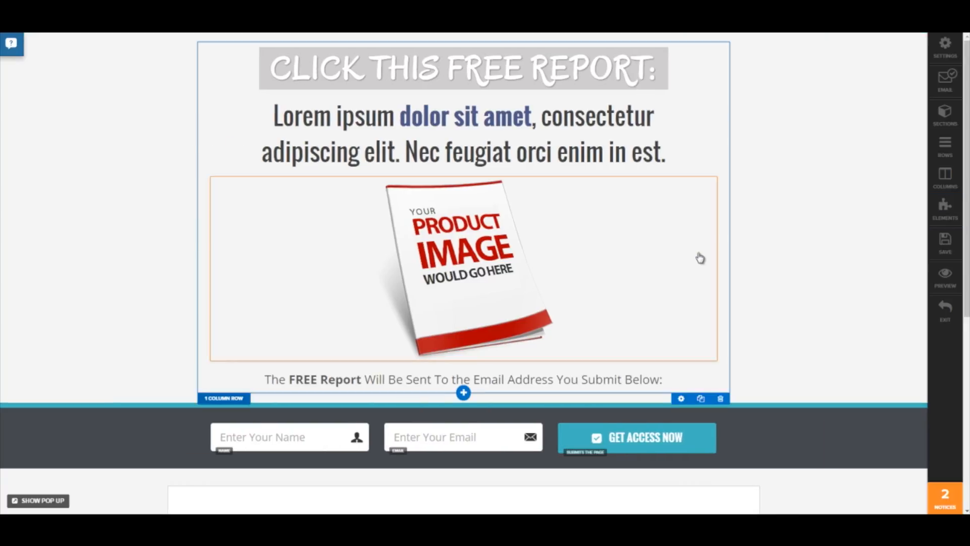
pyautogui.click(538, 113)
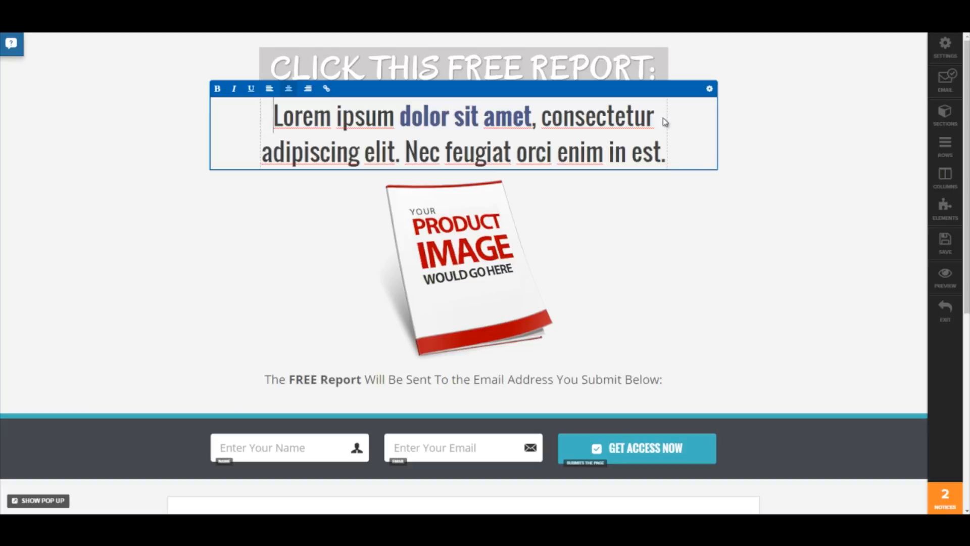
pyautogui.click(798, 170)
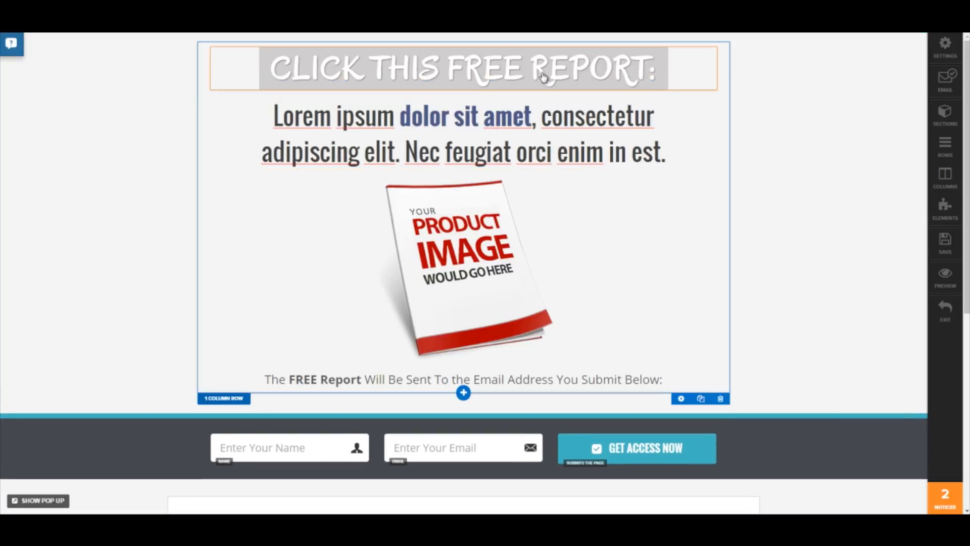
# Try moving the top headline below the main headline, below the product image and into the sales content, and return it to the top.
pyautogui.moveTo(529, 73); pyautogui.dragTo(523, 176)
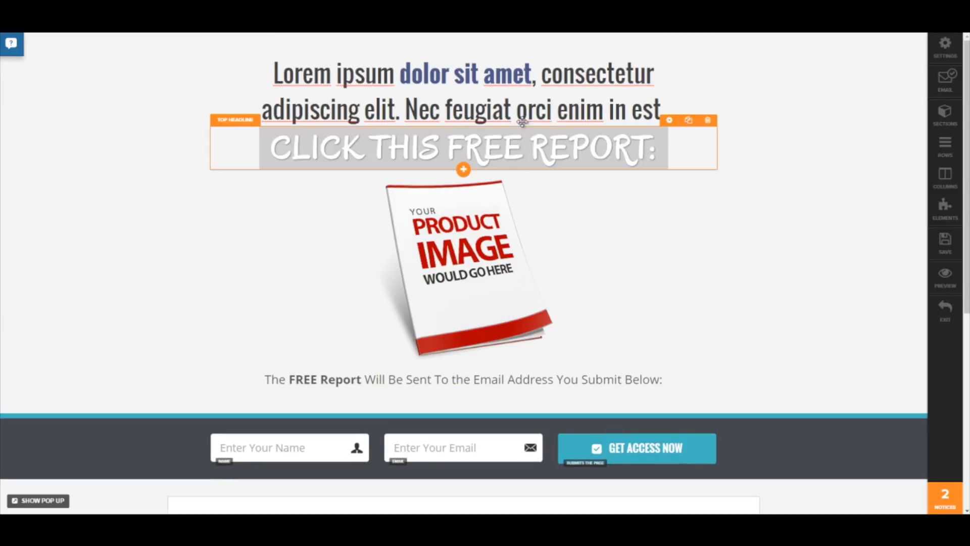
pyautogui.moveTo(513, 55); pyautogui.dragTo(523, 344)
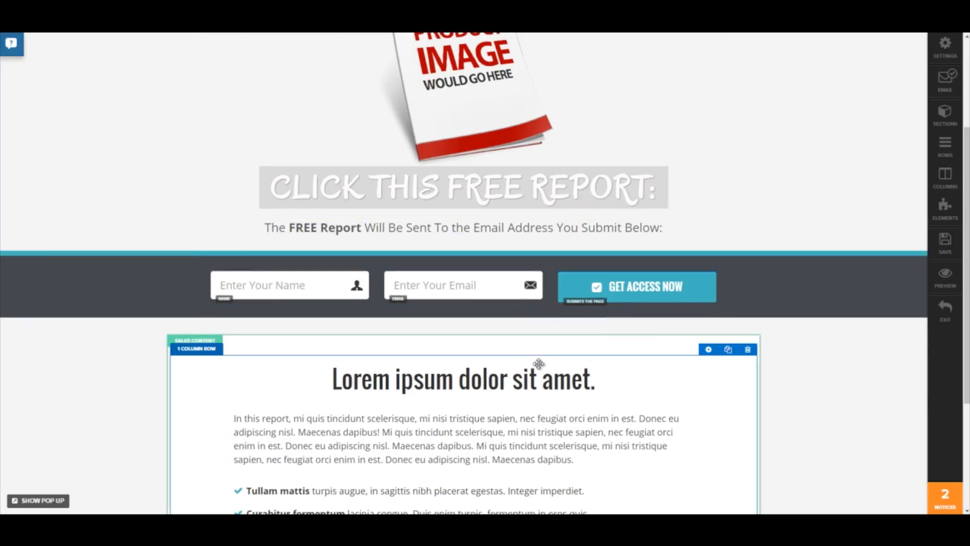
pyautogui.moveTo(539, 371); pyautogui.dragTo(541, 372)
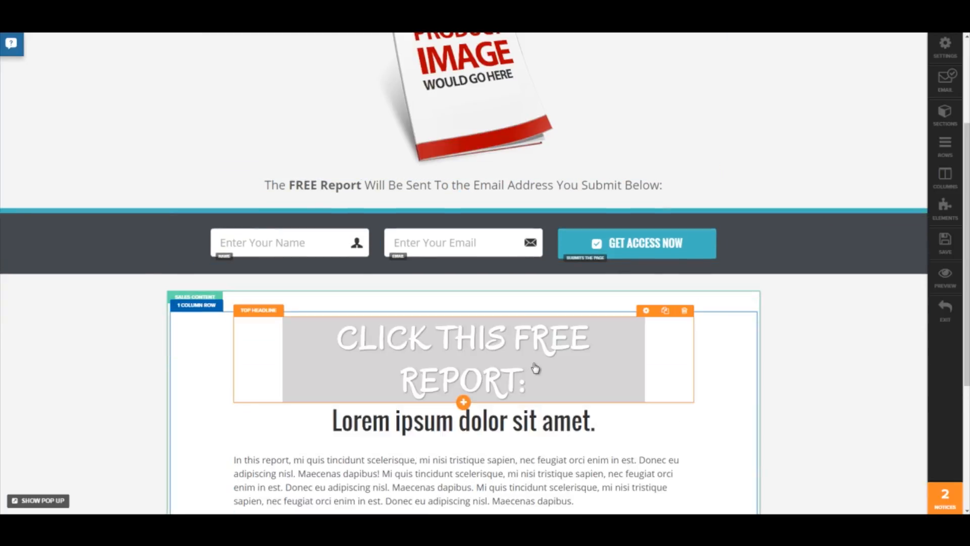
pyautogui.scroll(3, 519, 77)
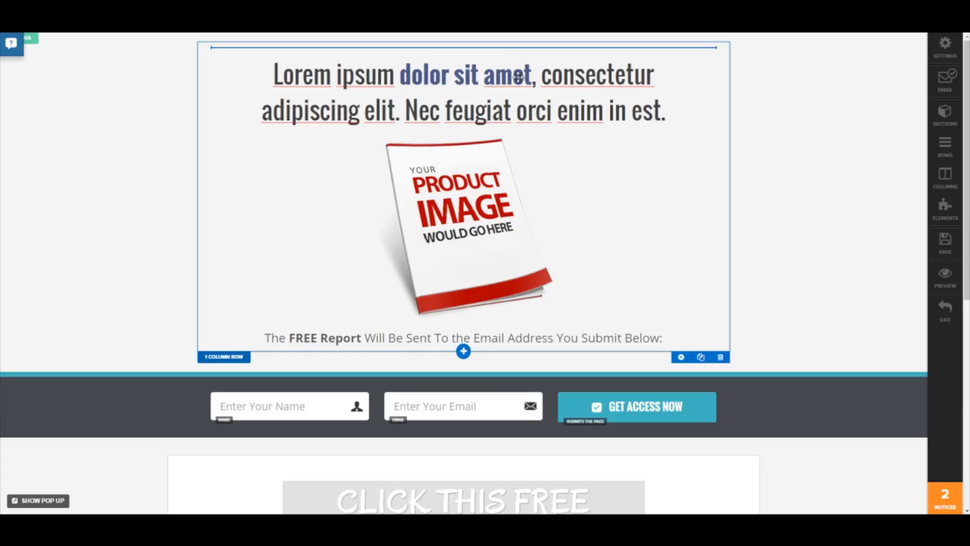
pyautogui.scroll(1, 522, 63)
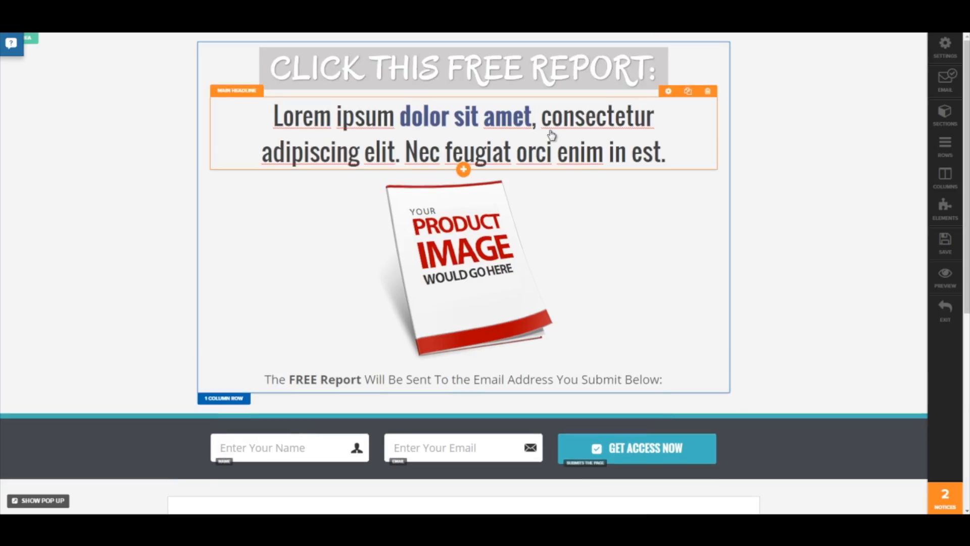
# Move the main headline below the product image, above the FREE Report line.
pyautogui.moveTo(552, 134); pyautogui.dragTo(634, 323)
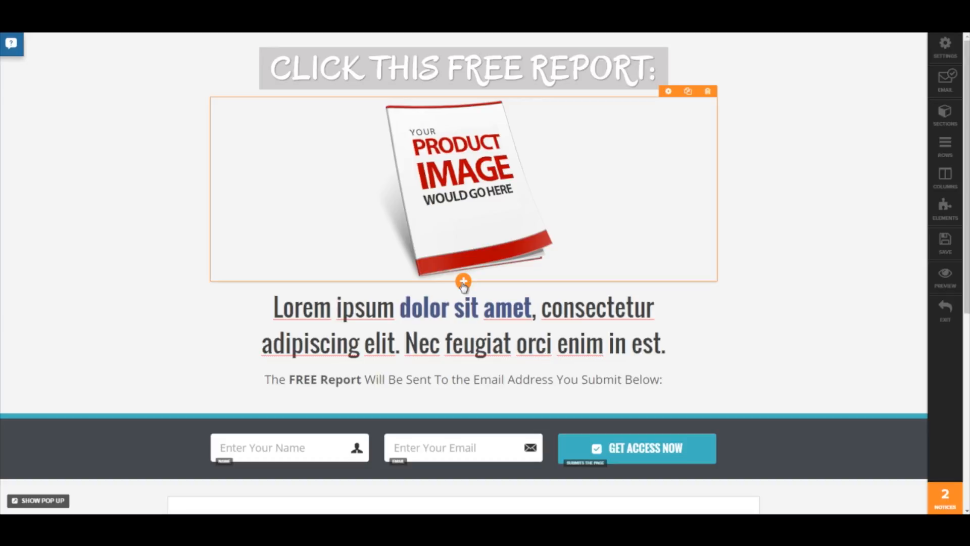
# Add a Progress Bar element directly below the product image, finding it by searching the element types for "pr".
pyautogui.click(463, 282)
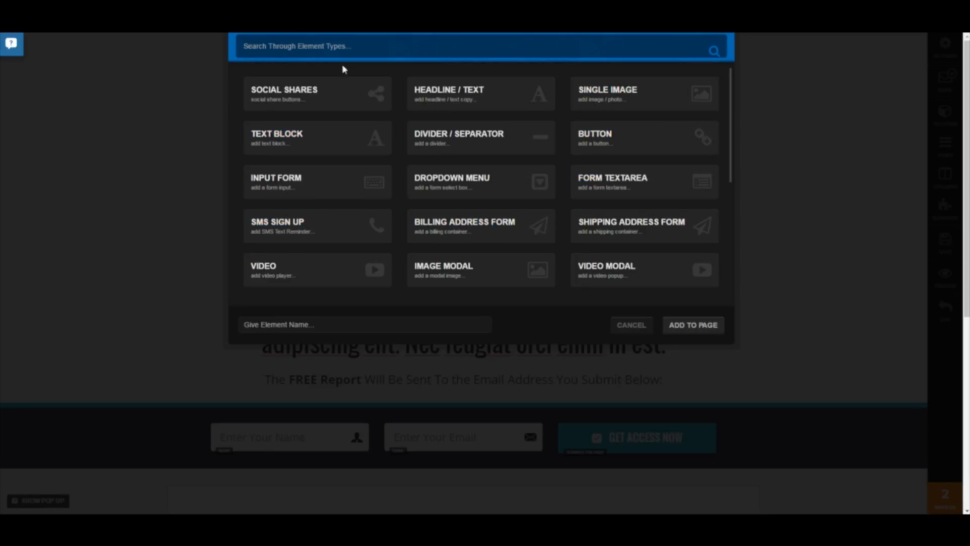
pyautogui.click(354, 47)
pyautogui.write('pr')
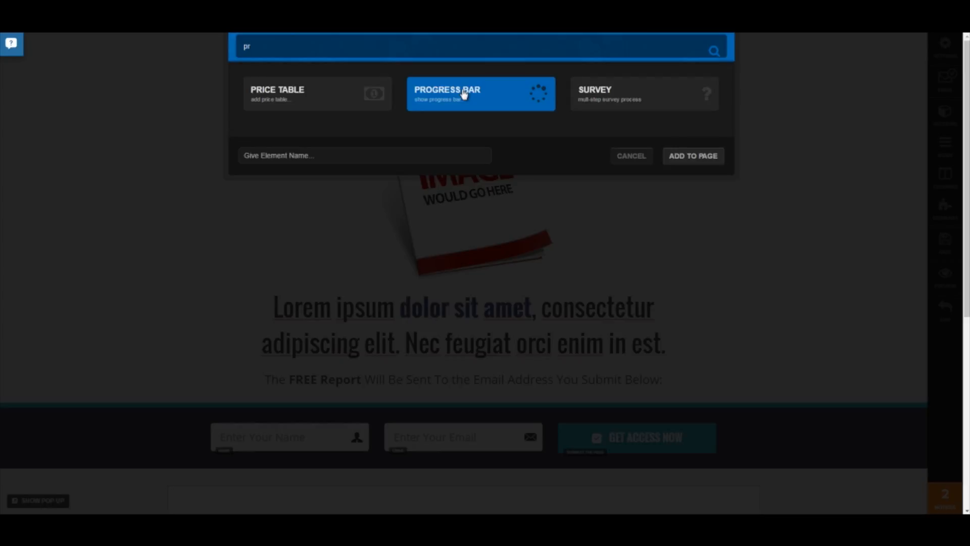
pyautogui.click(694, 156)
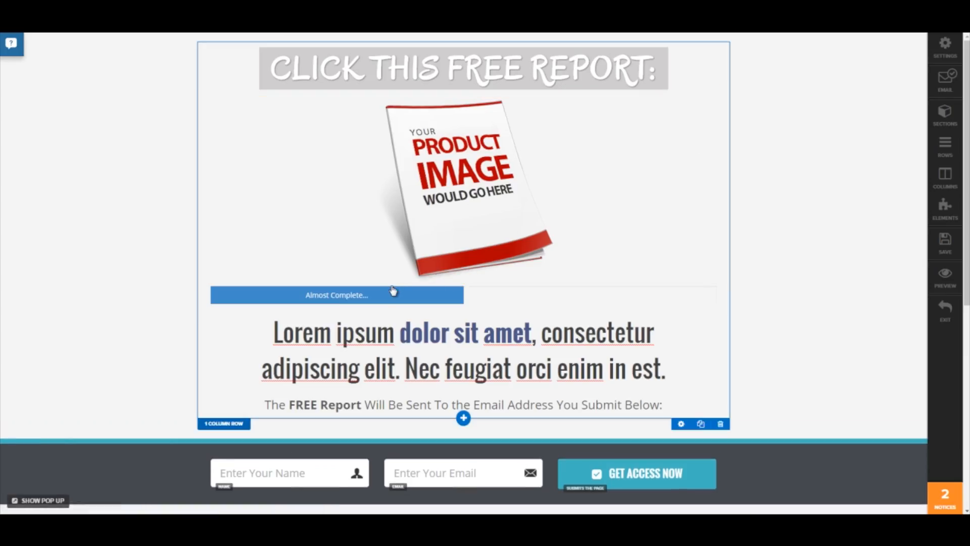
# Open the new progress bar's settings and change its background color to orange-red.
pyautogui.click(403, 297)
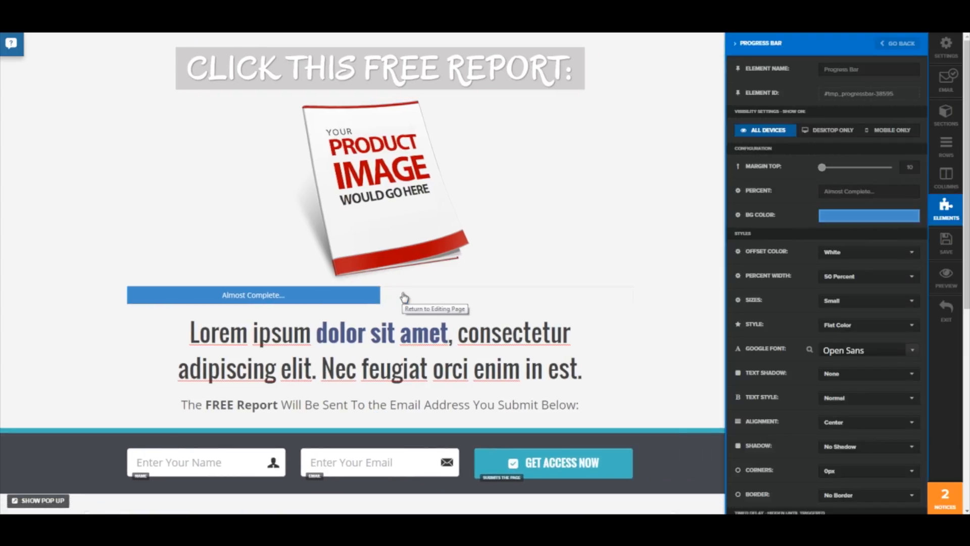
pyautogui.click(856, 220)
pyautogui.click(899, 241)
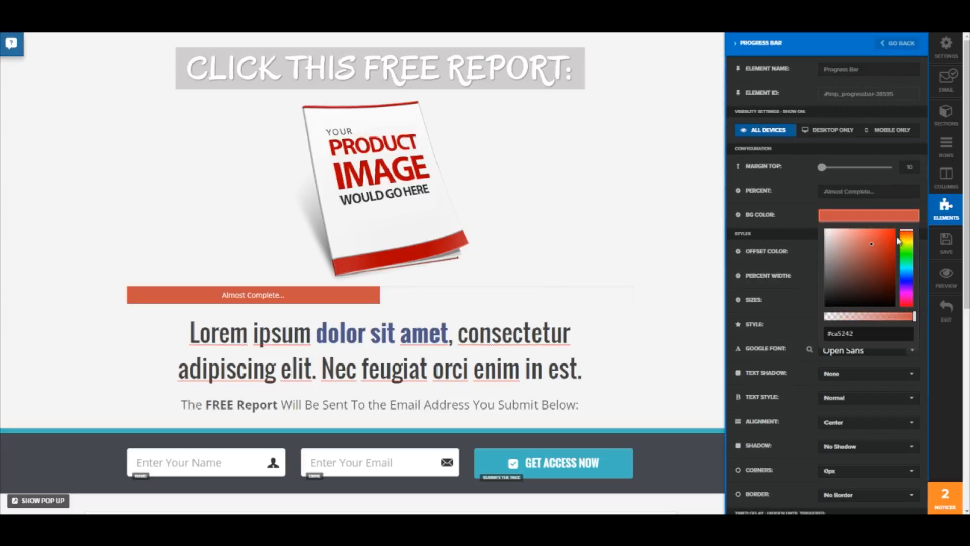
pyautogui.click(796, 312)
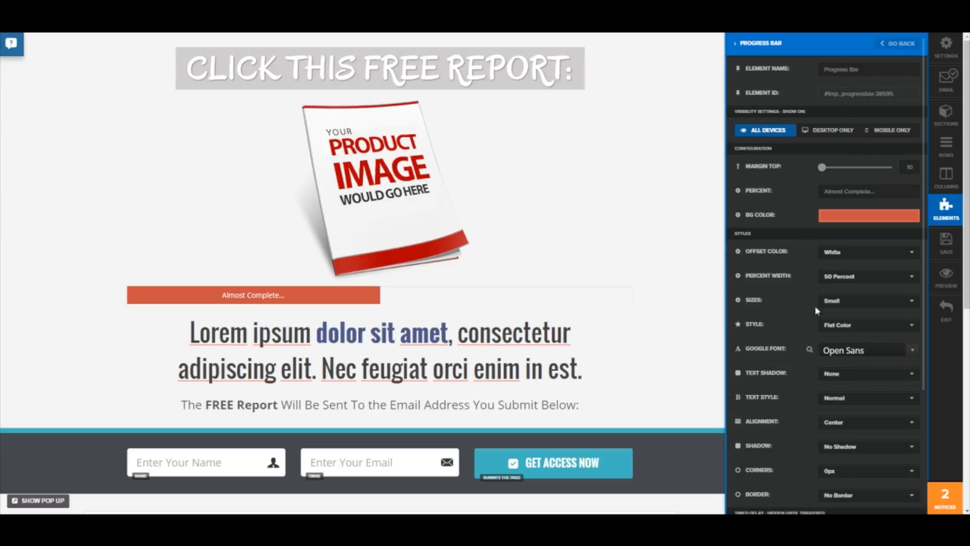
# Try a percent width of 66 Percent on the progress bar, and set it to 75 Percent.
pyautogui.click(894, 283)
pyautogui.click(865, 339)
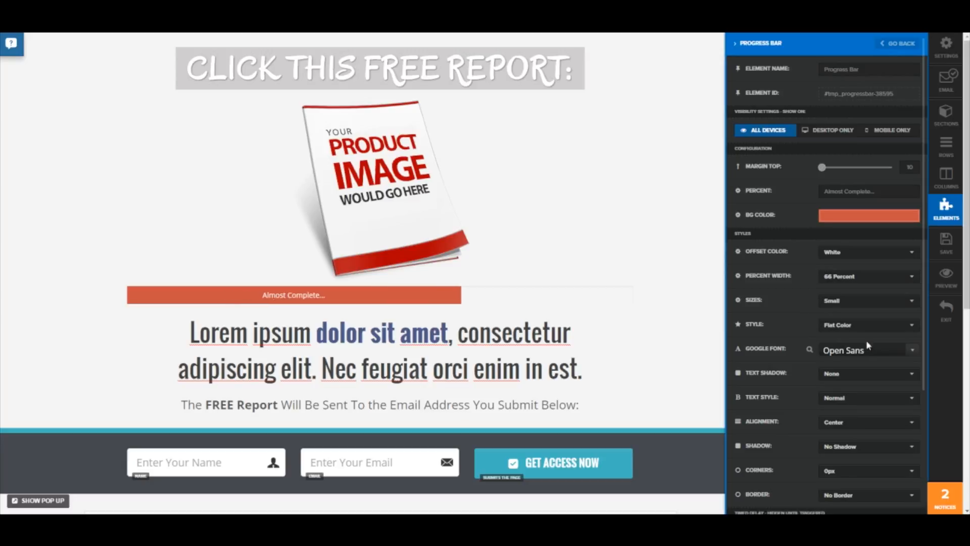
pyautogui.click(867, 276)
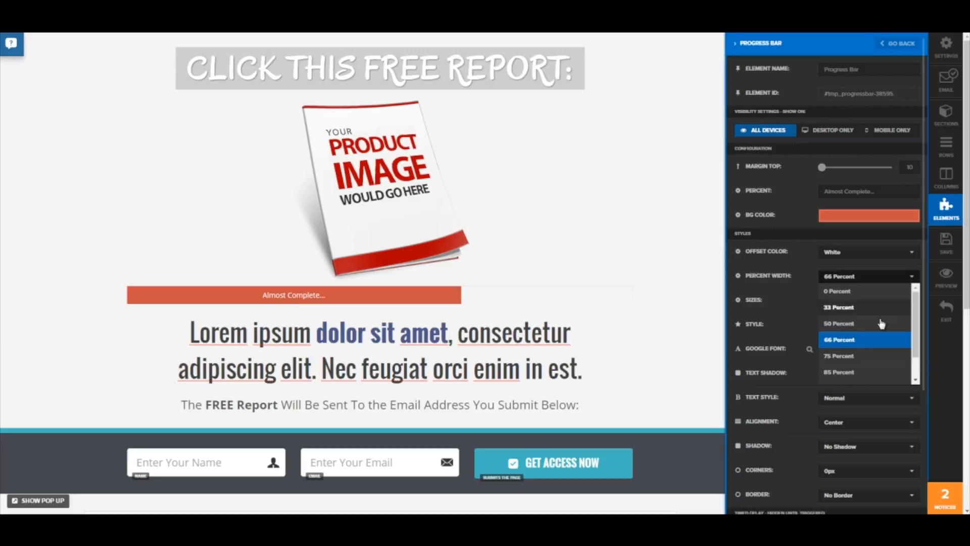
pyautogui.click(872, 356)
# Set the progress bar's style to Animated Stripes and move the bar between the top headline and the product image.
pyautogui.click(842, 332)
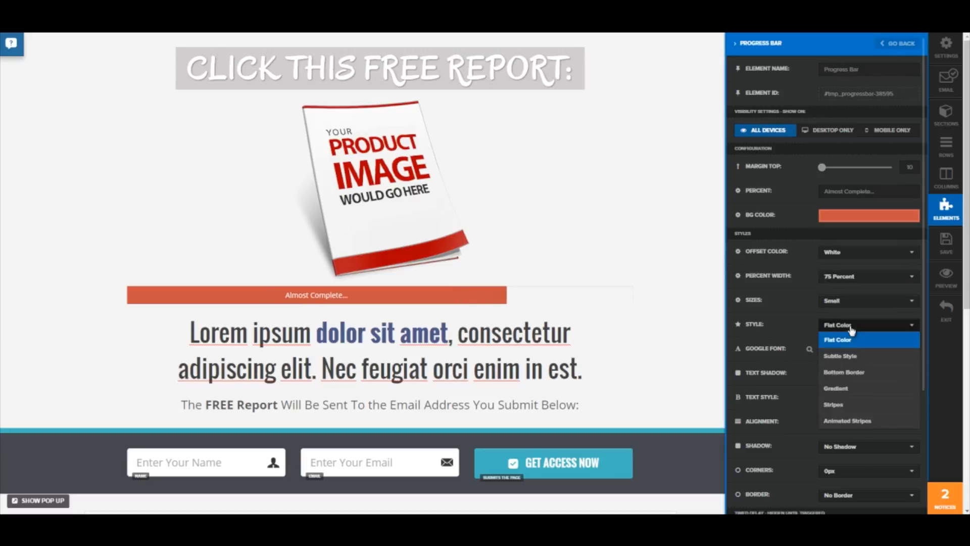
pyautogui.click(852, 420)
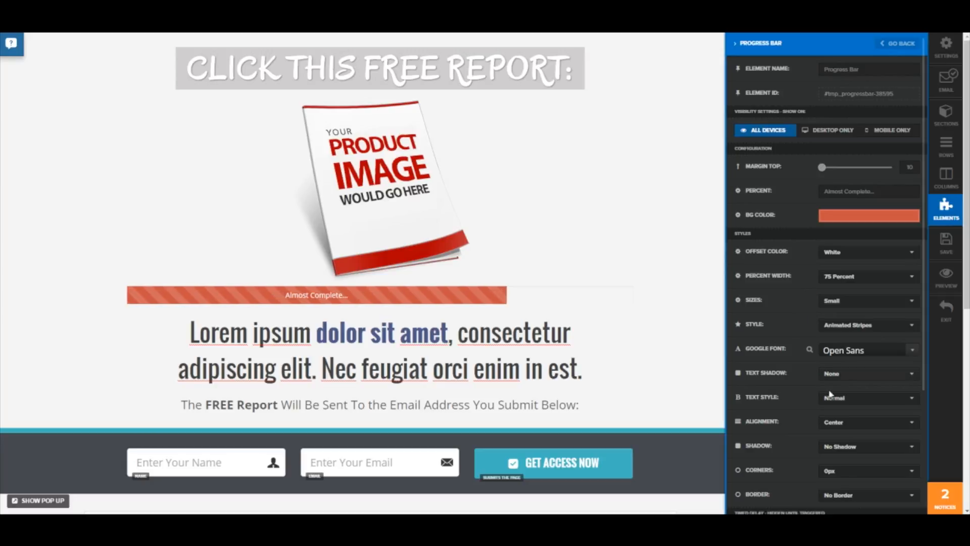
pyautogui.scroll(-3, 803, 296)
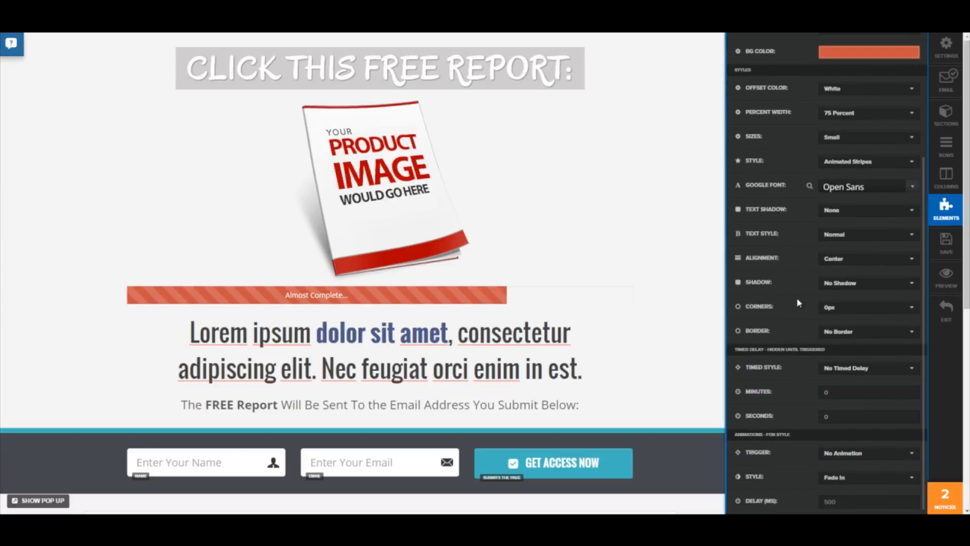
pyautogui.click(647, 255)
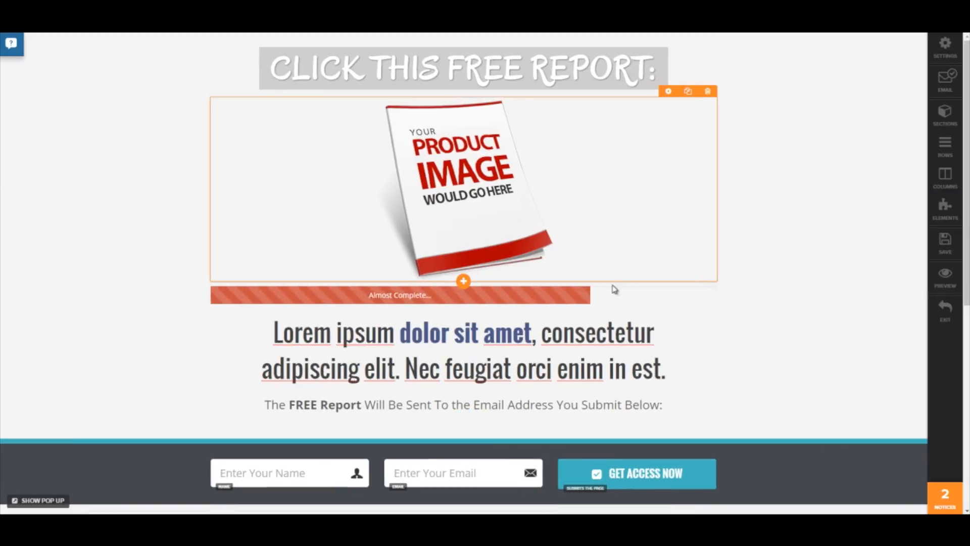
pyautogui.moveTo(610, 109); pyautogui.dragTo(614, 48)
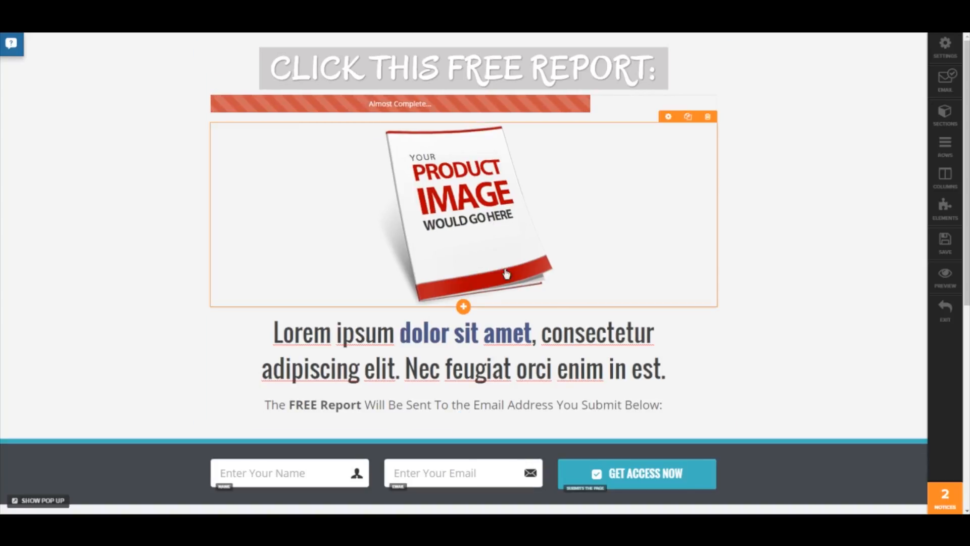
pyautogui.click(463, 386)
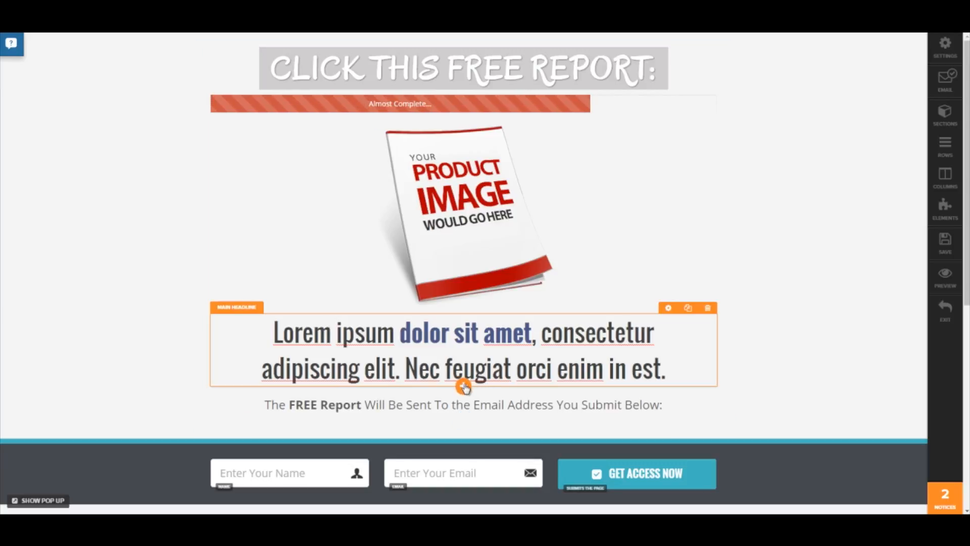
# Try a muted red background on the sales content row below the form, and set its padding to top 0 and bottom 82.
pyautogui.scroll(-4, 464, 387)
pyautogui.scroll(-3, 474, 263)
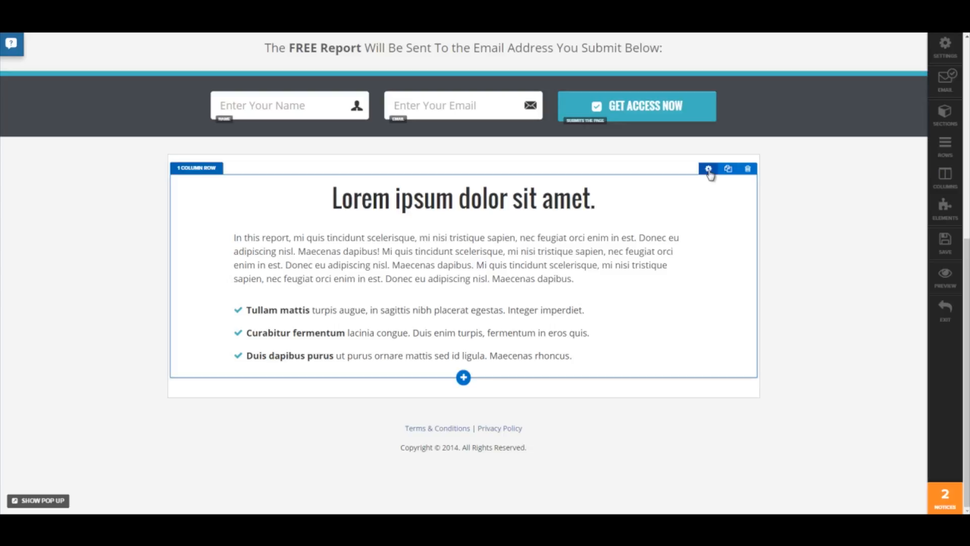
pyautogui.click(709, 170)
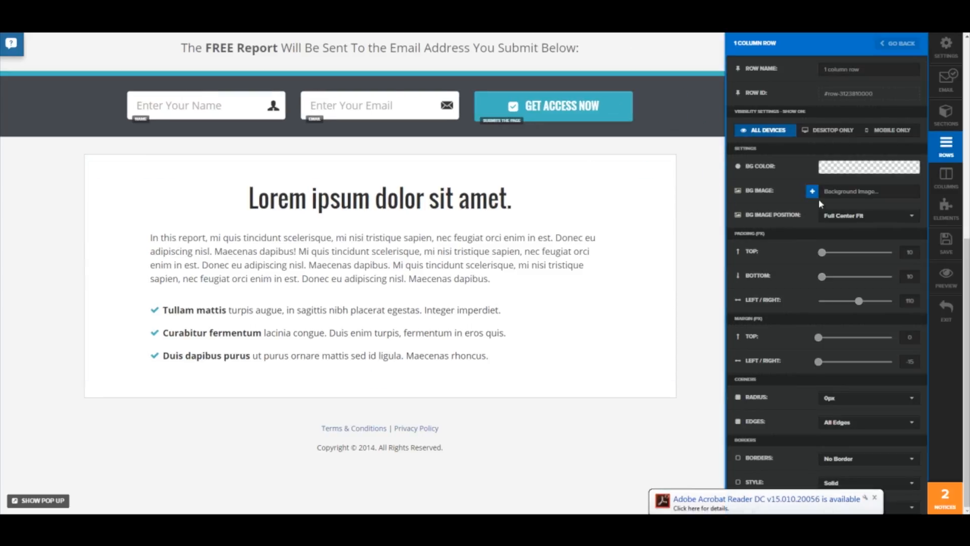
pyautogui.click(839, 170)
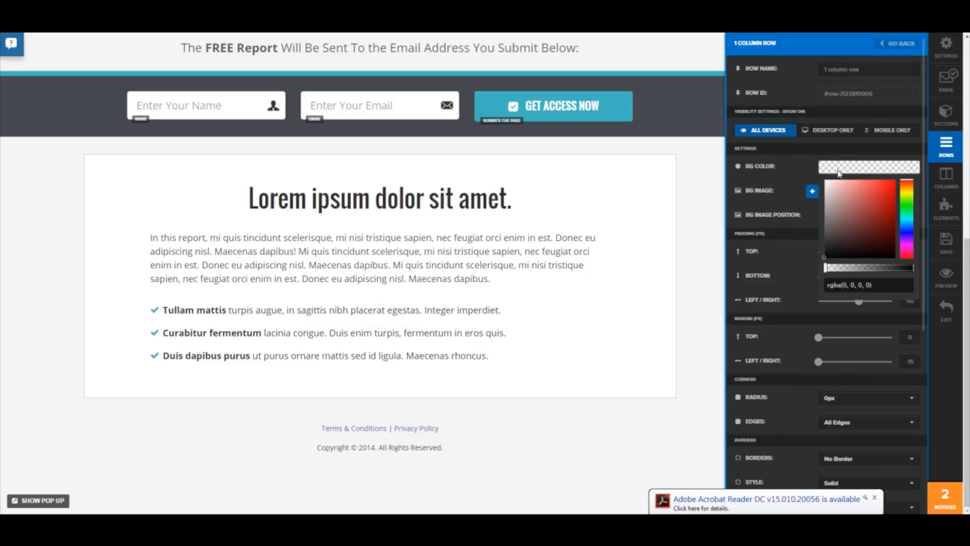
pyautogui.click(858, 202)
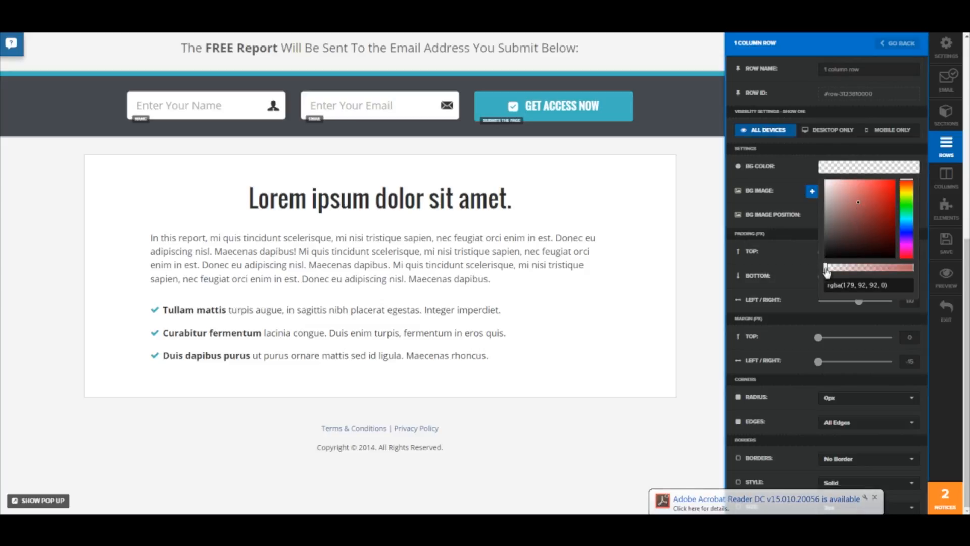
pyautogui.moveTo(826, 271); pyautogui.dragTo(848, 279)
pyautogui.click(791, 191)
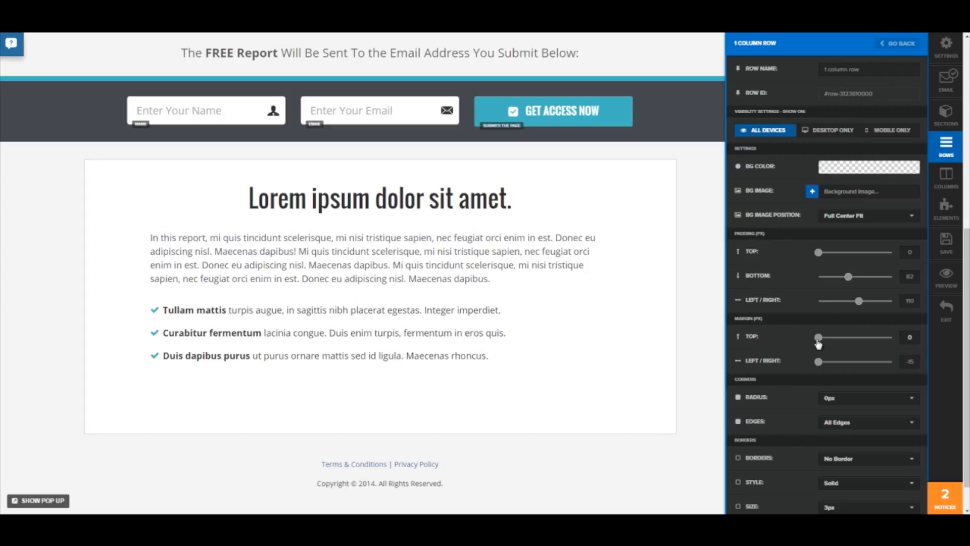
# Try a Top & Bottom Border on the sales content row, and return it to No Border.
pyautogui.scroll(-3, 811, 334)
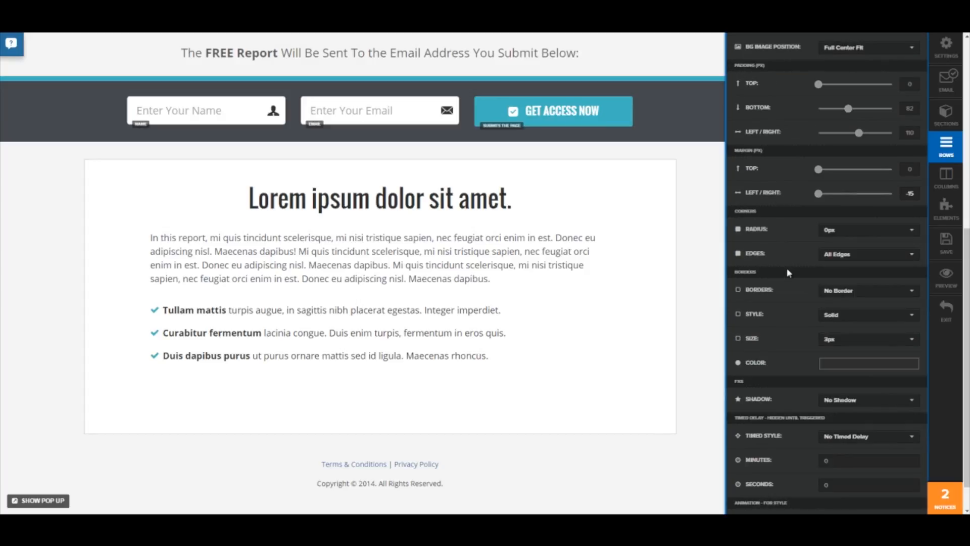
pyautogui.click(851, 295)
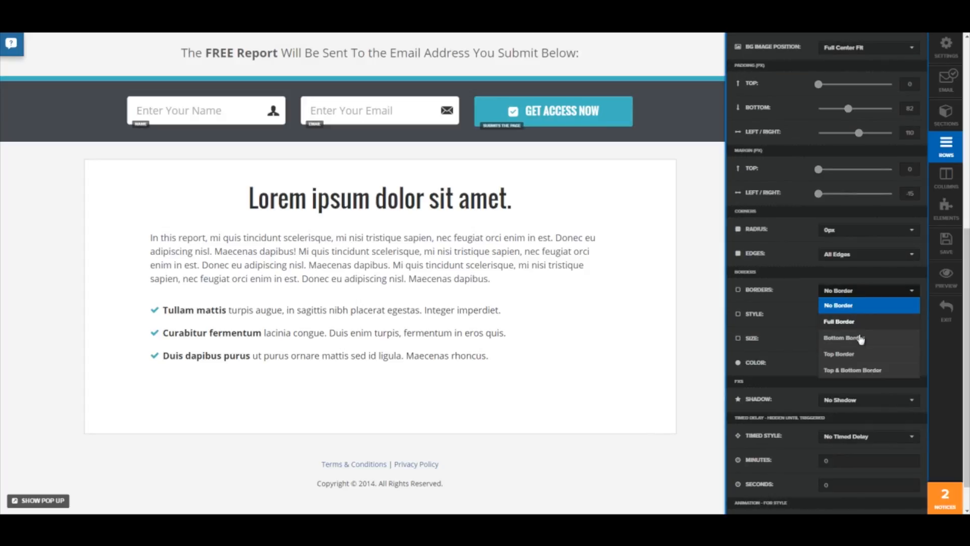
pyautogui.click(875, 370)
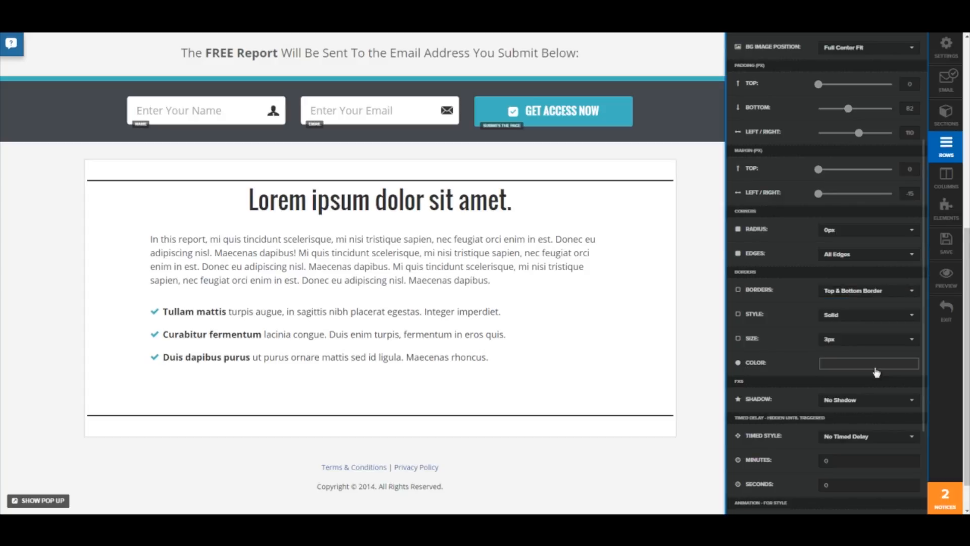
pyautogui.click(855, 297)
pyautogui.click(845, 306)
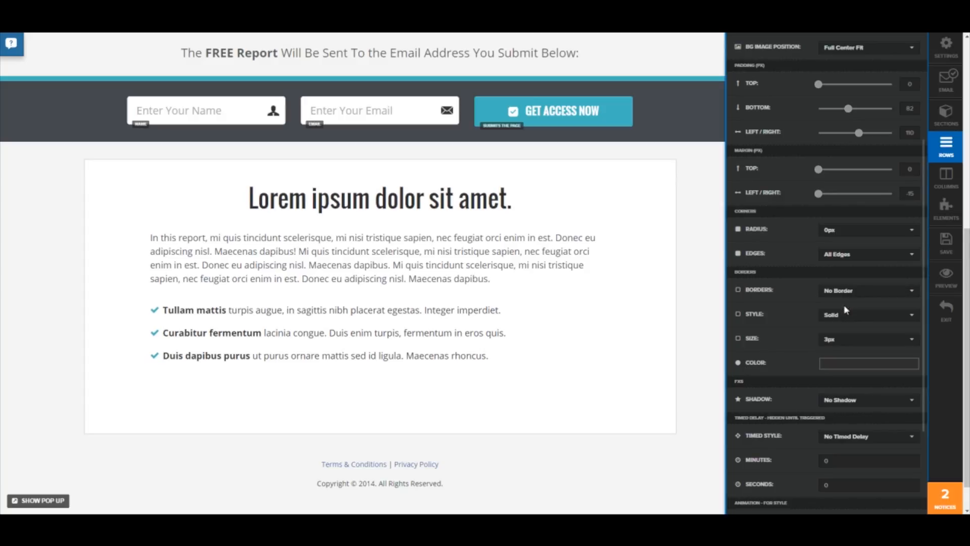
# Give the sales content row a Full Border in the Dashed style.
pyautogui.click(840, 316)
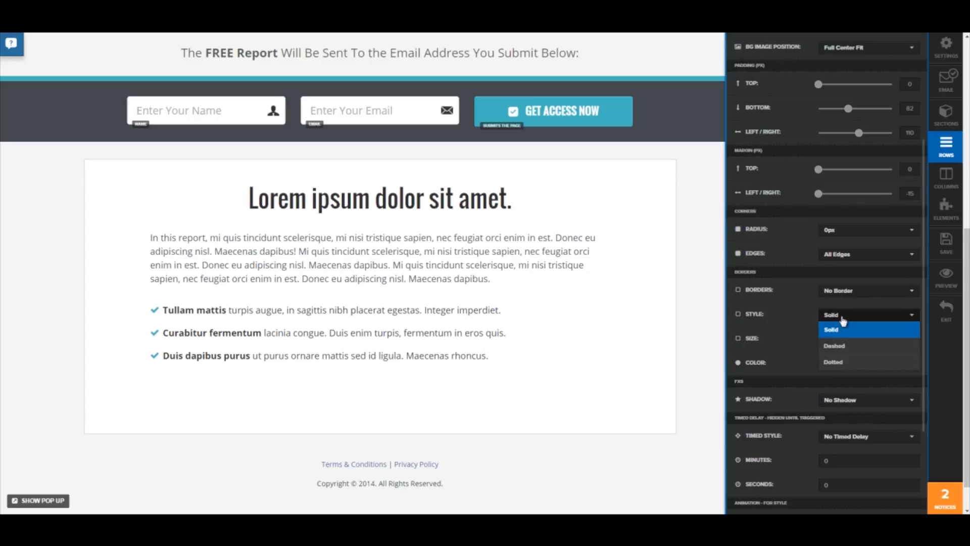
pyautogui.click(848, 348)
pyautogui.click(854, 291)
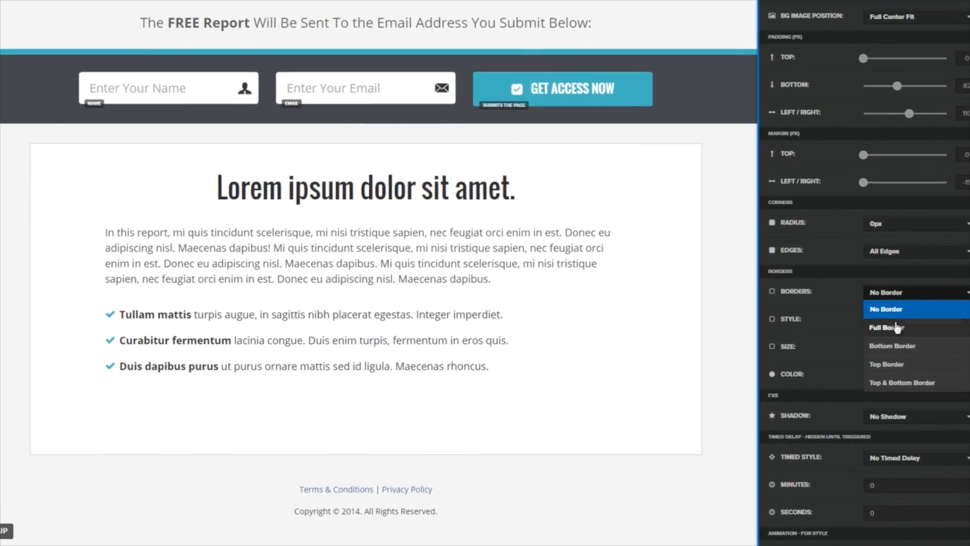
pyautogui.click(847, 319)
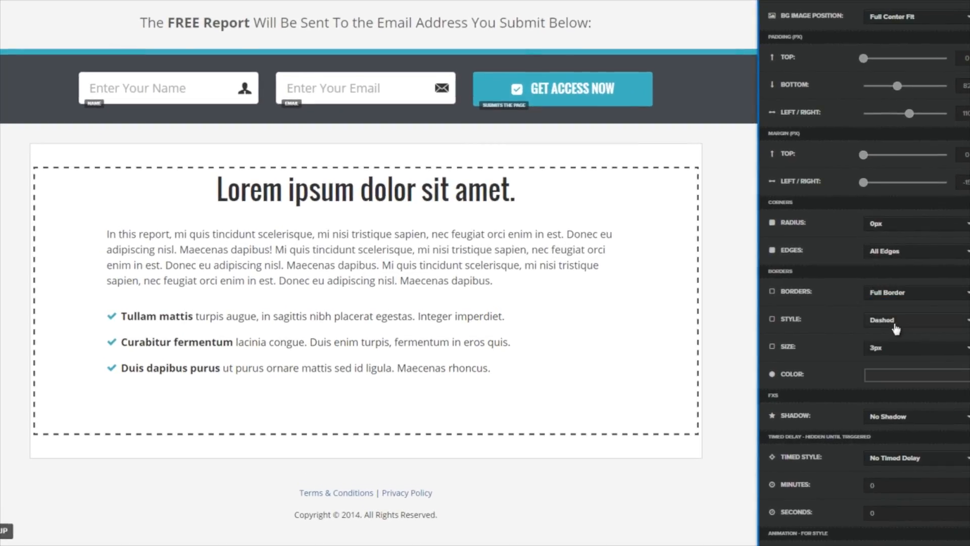
# Try a 1px size for the row's dashed border, and set it to 10px.
pyautogui.scroll(-2, 854, 297)
pyautogui.click(909, 253)
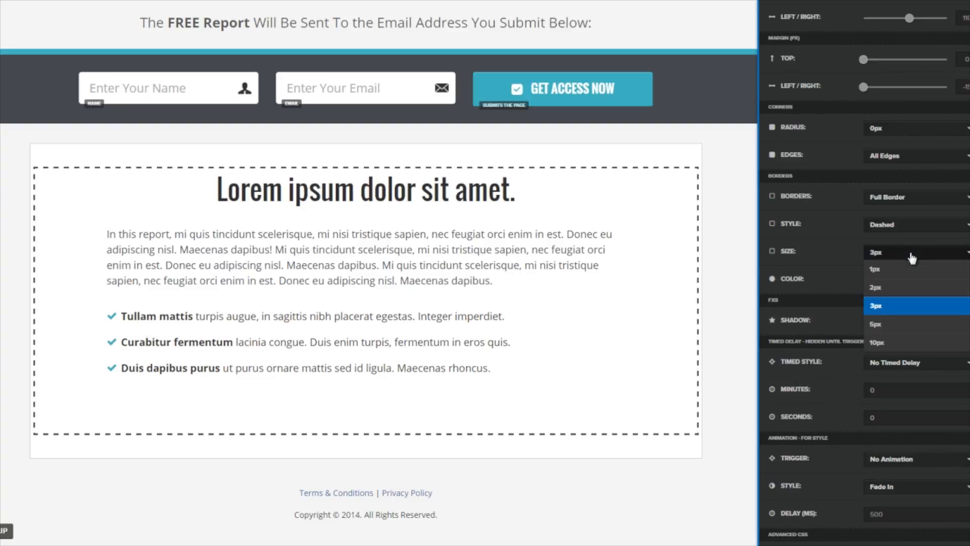
pyautogui.click(905, 271)
pyautogui.click(906, 254)
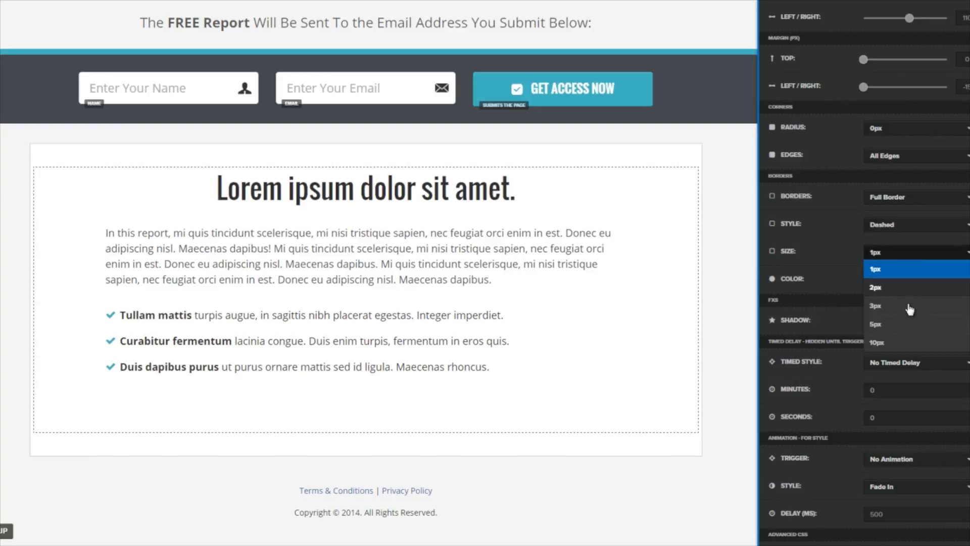
pyautogui.click(912, 343)
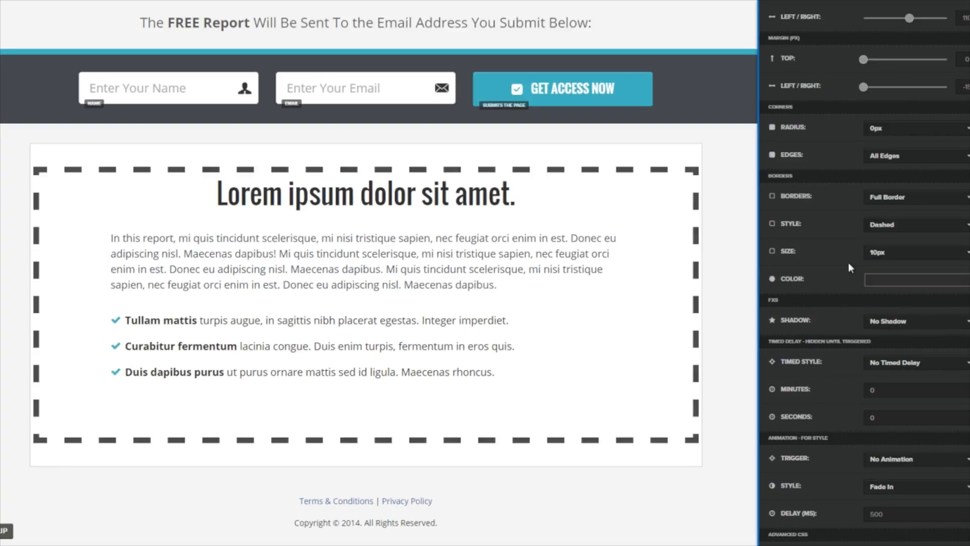
# Apply a 40% Drop Shadow to the sales content row.
pyautogui.click(913, 322)
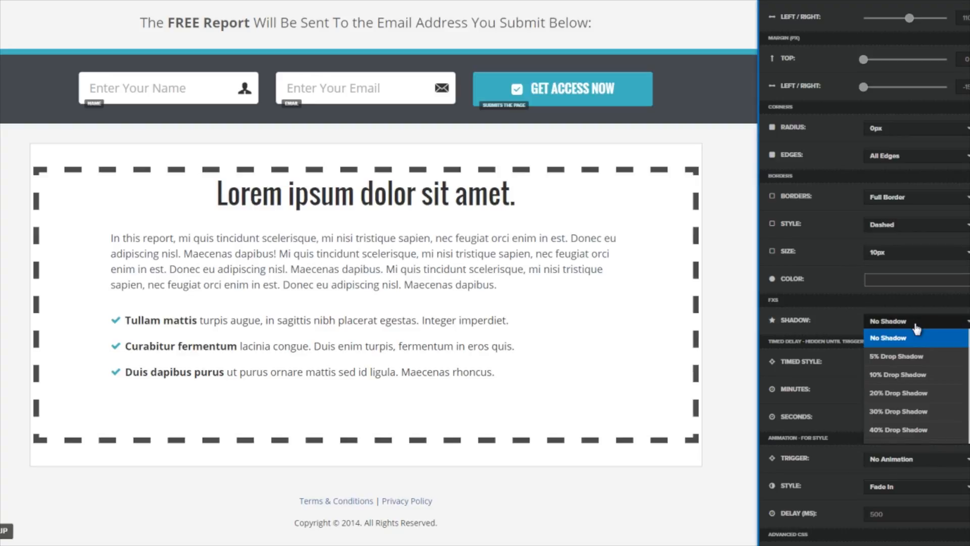
pyautogui.click(912, 430)
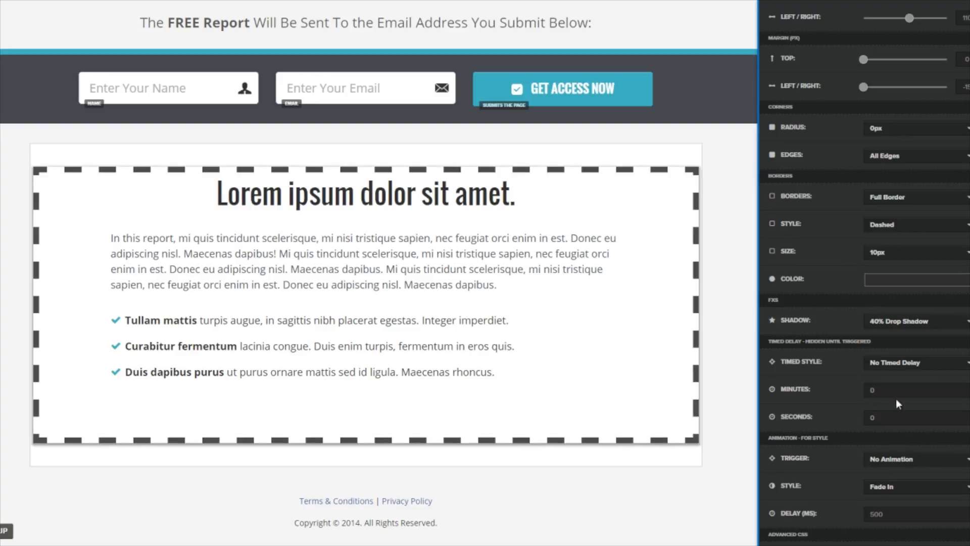
pyautogui.scroll(-1, 834, 271)
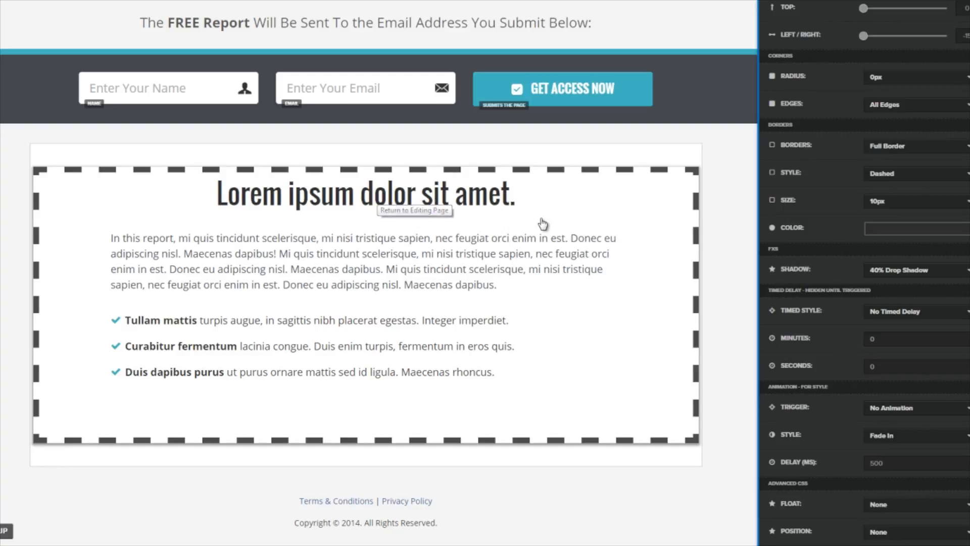
# Review the Float and Position options of the dashed row, and close the row settings.
pyautogui.scroll(-1, 680, 266)
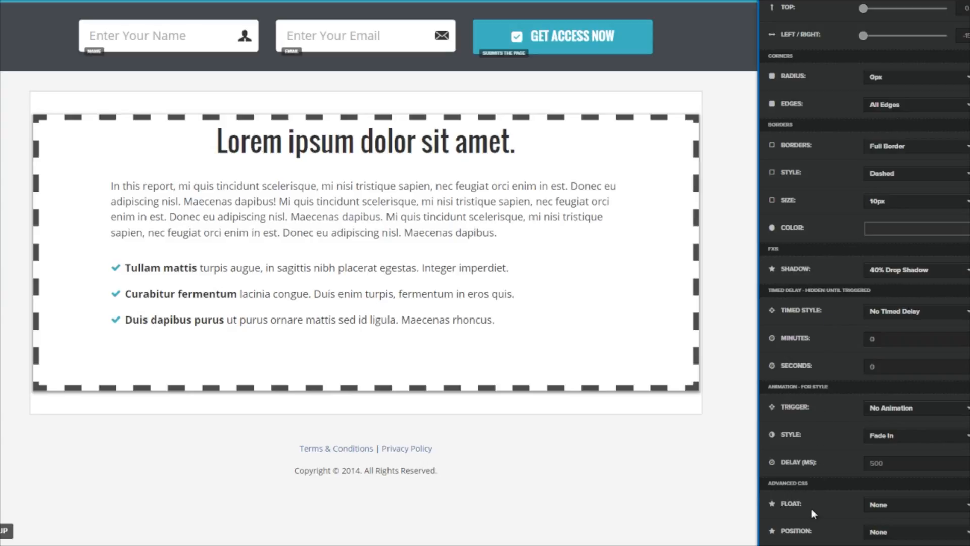
pyautogui.click(910, 512)
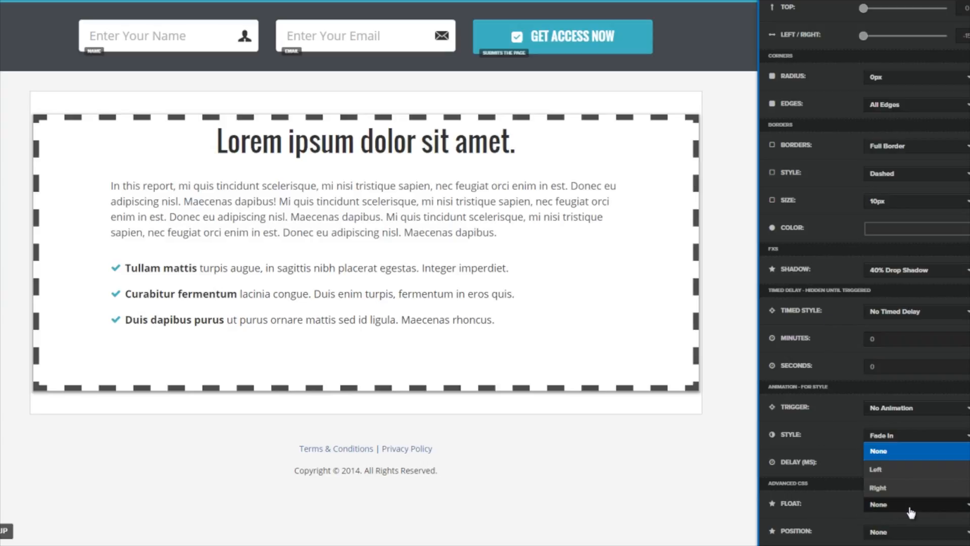
pyautogui.click(910, 512)
pyautogui.click(922, 535)
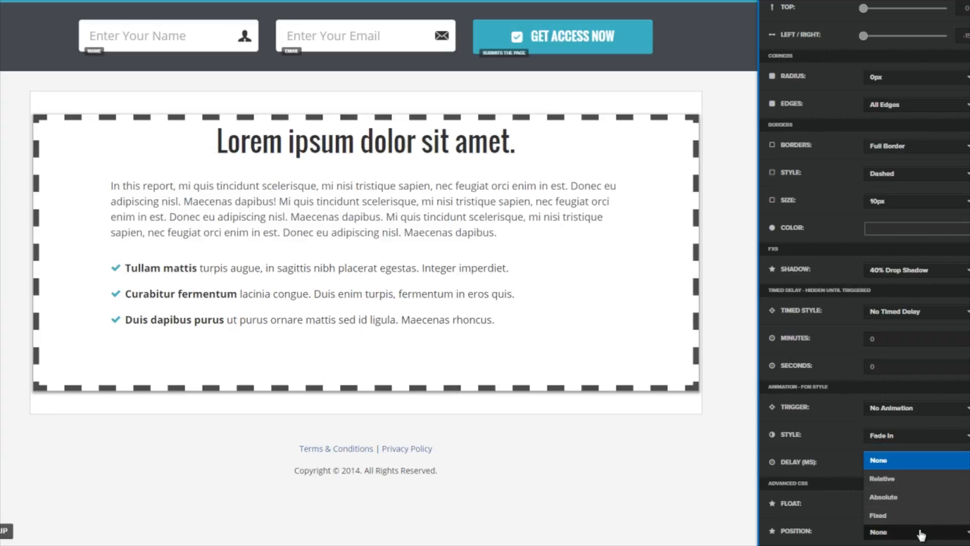
pyautogui.click(846, 501)
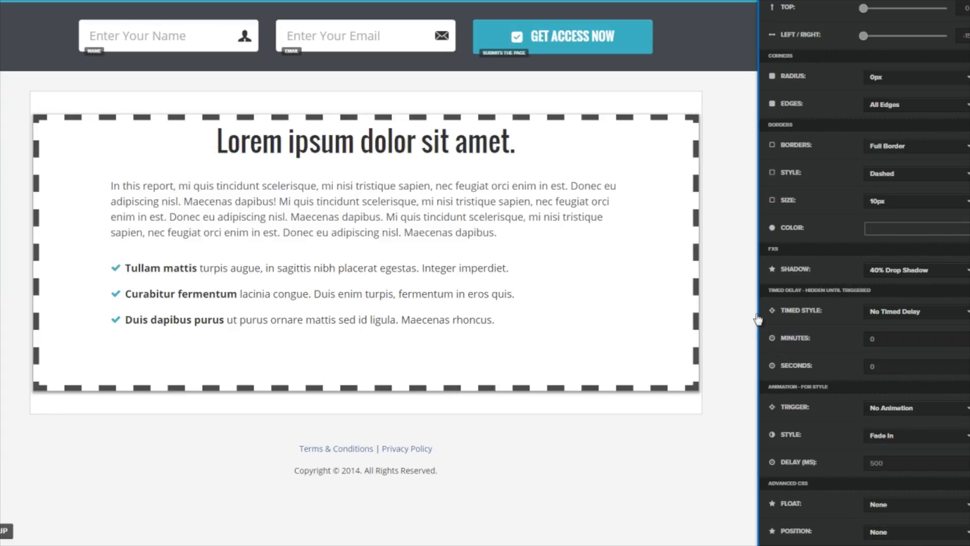
pyautogui.click(738, 292)
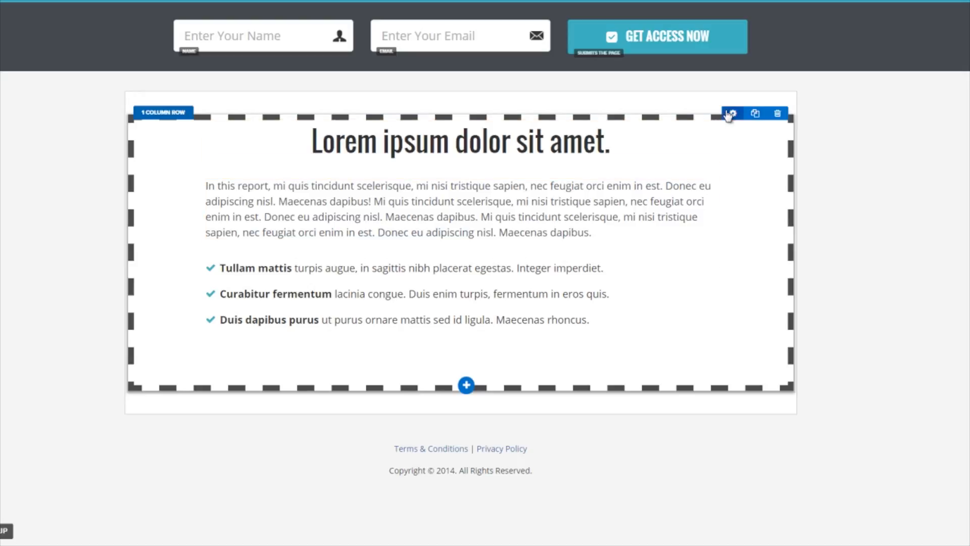
# Add a 3 Column Block below the dashed row in the sales content section.
pyautogui.click(465, 385)
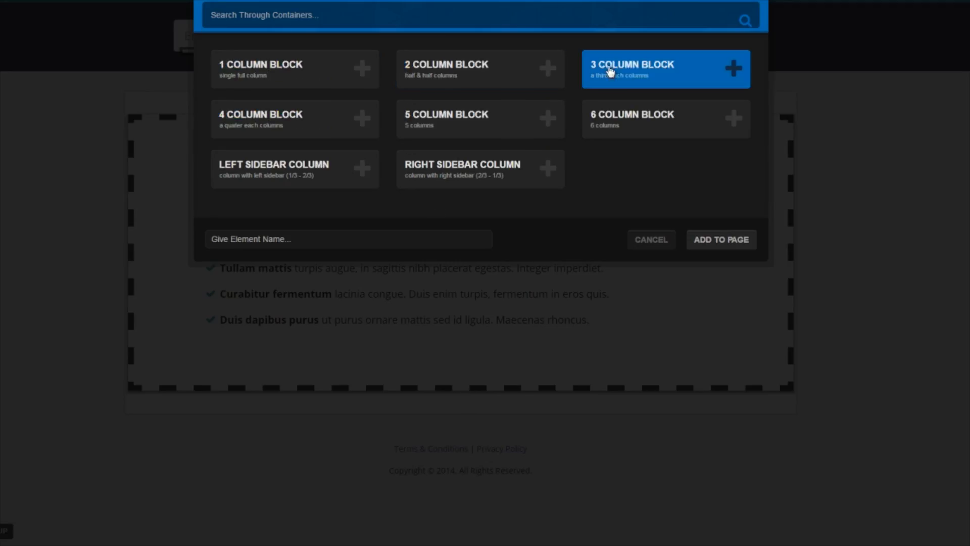
pyautogui.click(645, 71)
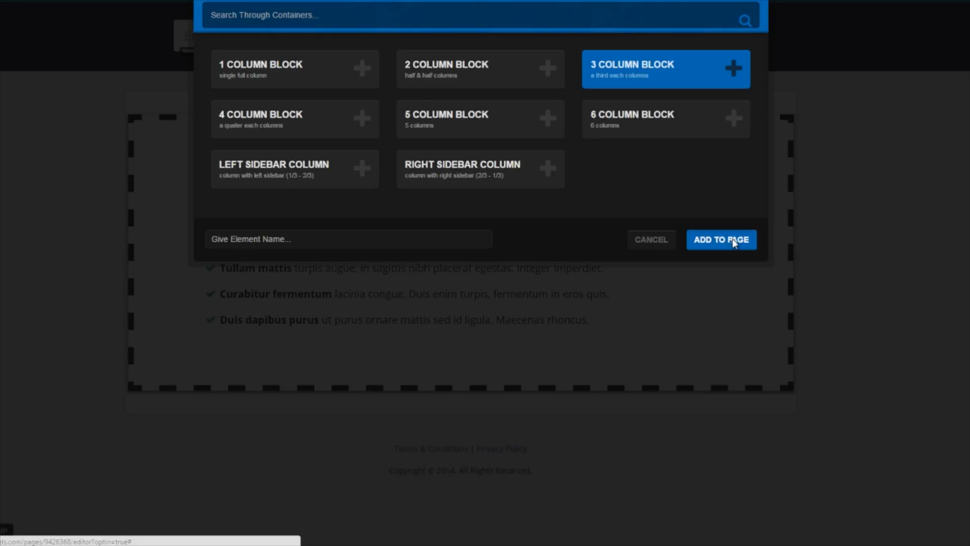
pyautogui.click(733, 241)
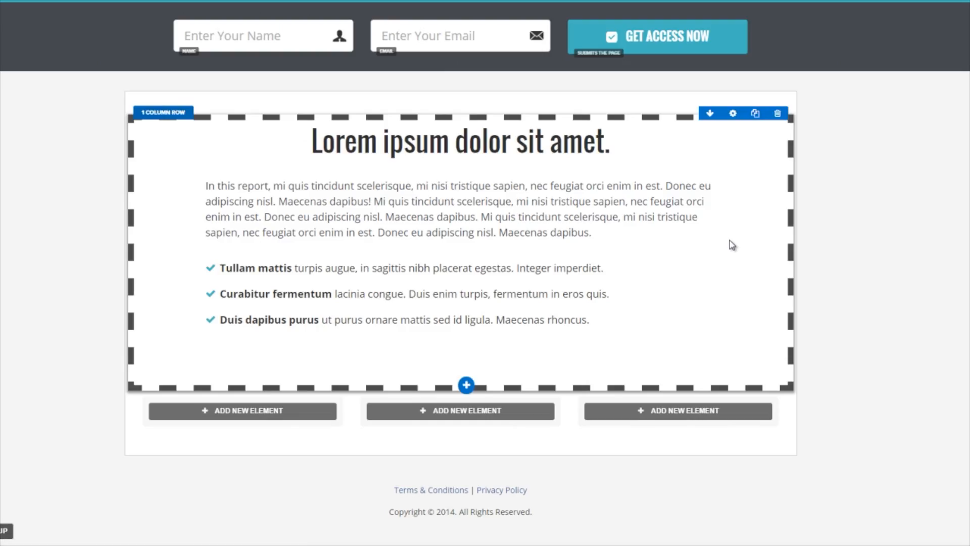
# Add a Single Image element to the first column and a Video element to the middle column of the new row.
pyautogui.click(251, 413)
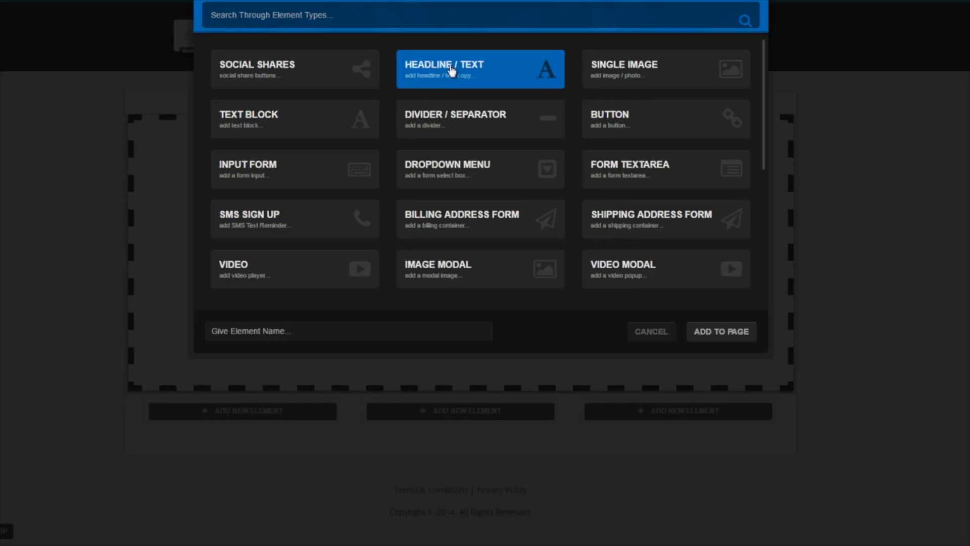
pyautogui.click(640, 71)
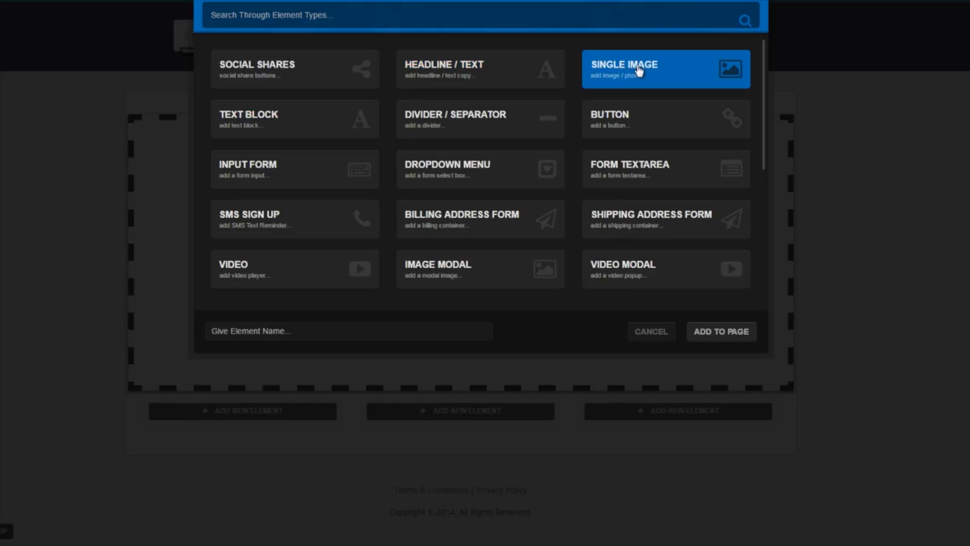
pyautogui.click(729, 341)
pyautogui.click(471, 410)
pyautogui.click(297, 272)
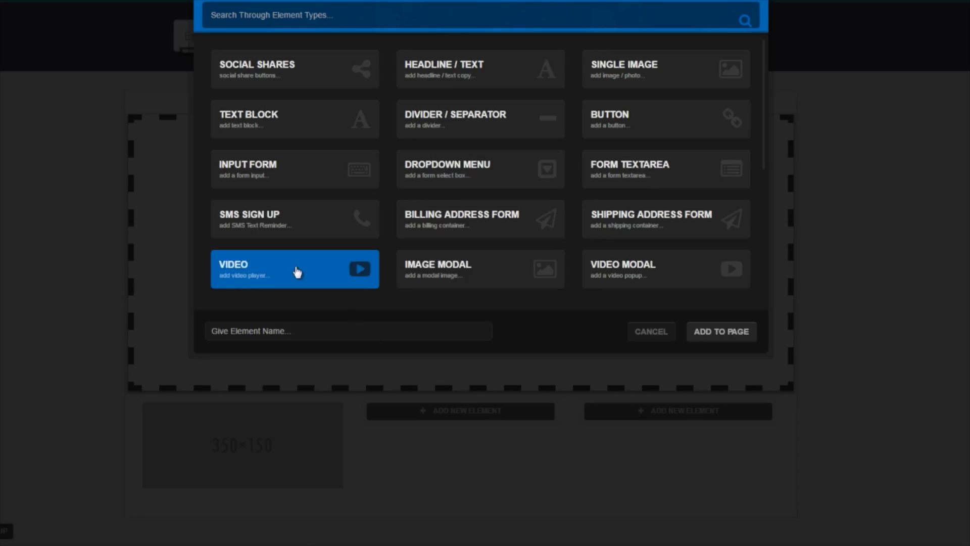
pyautogui.click(722, 332)
# Add a Form Textarea to the third column, and swap its place with the video in the middle column.
pyautogui.click(665, 406)
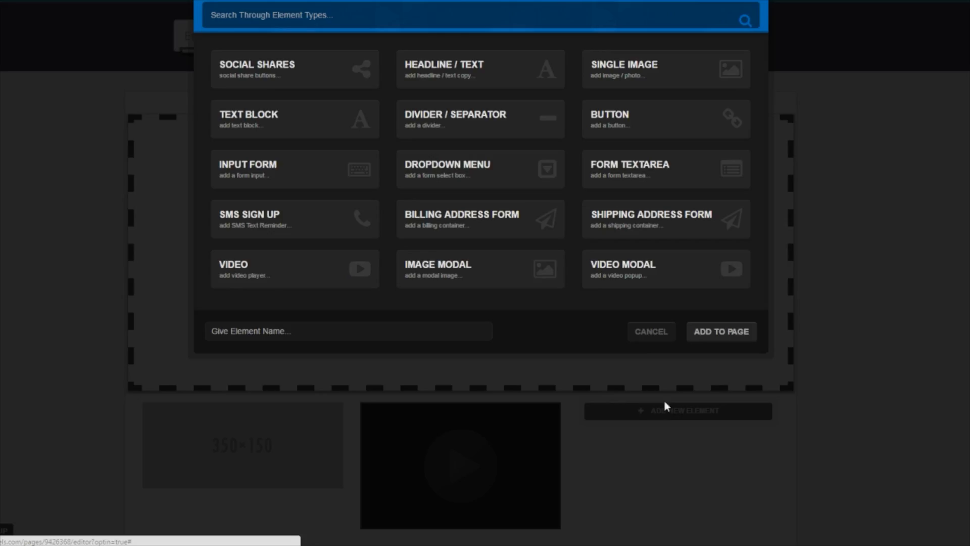
pyautogui.click(642, 164)
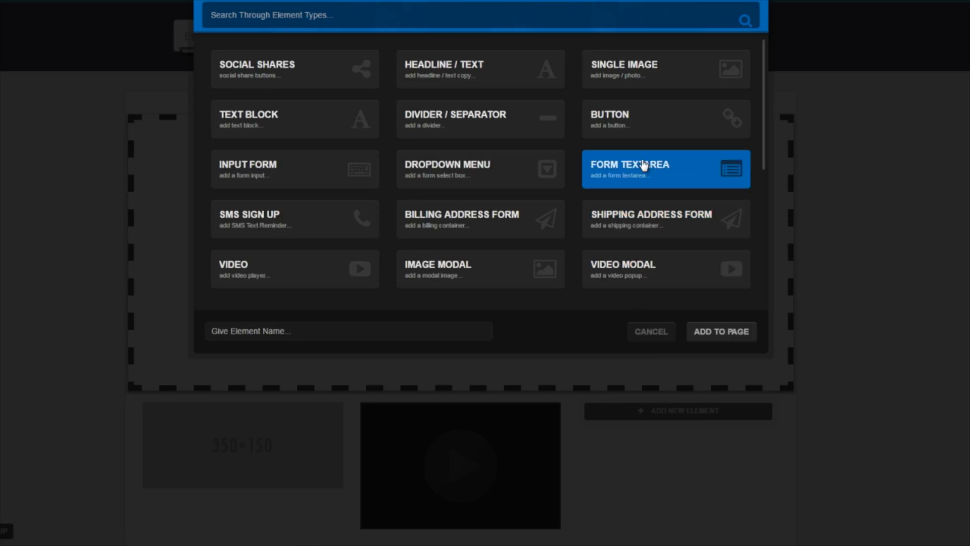
pyautogui.click(724, 332)
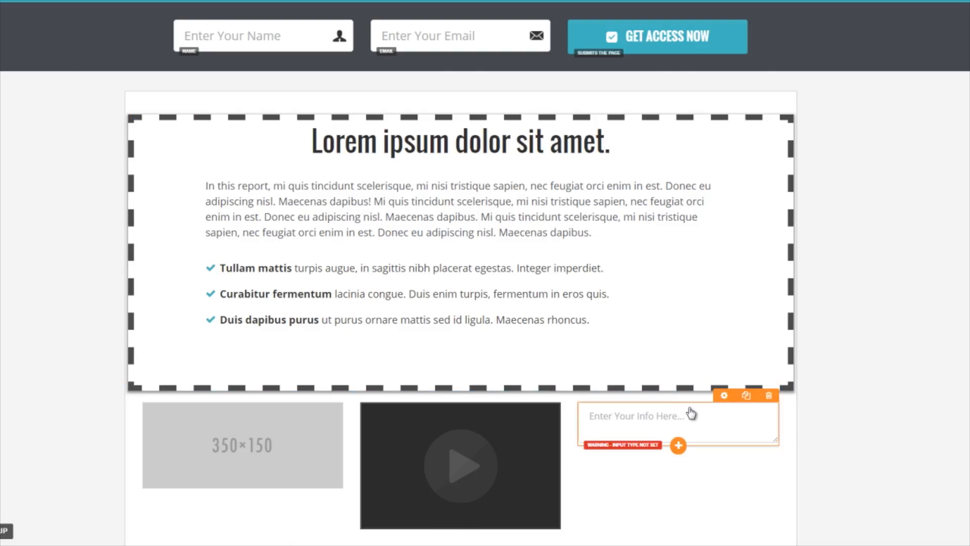
pyautogui.moveTo(690, 413); pyautogui.dragTo(426, 438)
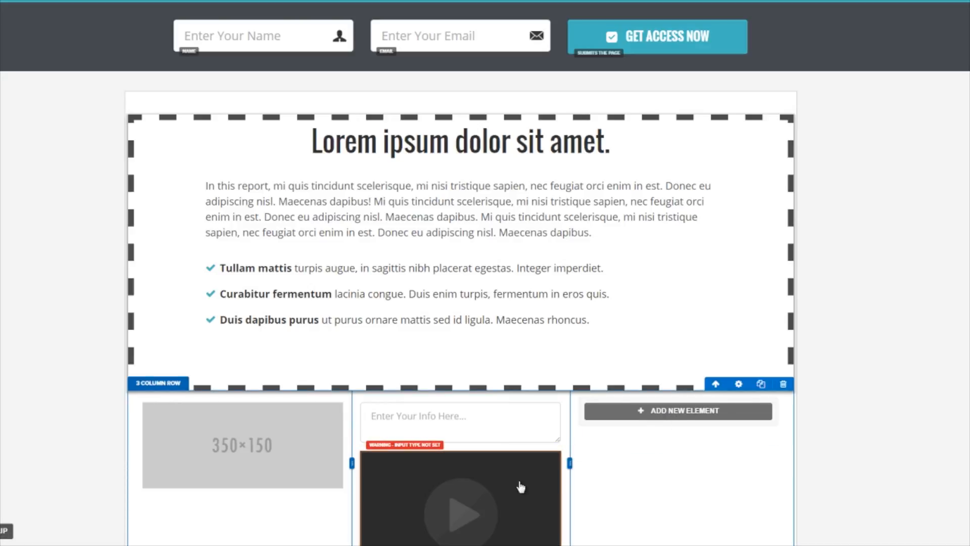
pyautogui.moveTo(520, 486); pyautogui.dragTo(682, 402)
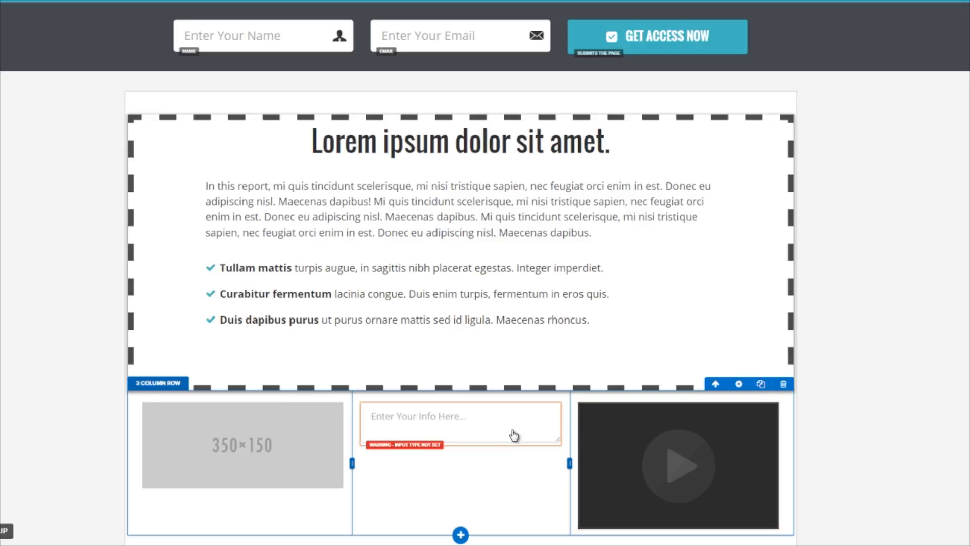
pyautogui.click(467, 386)
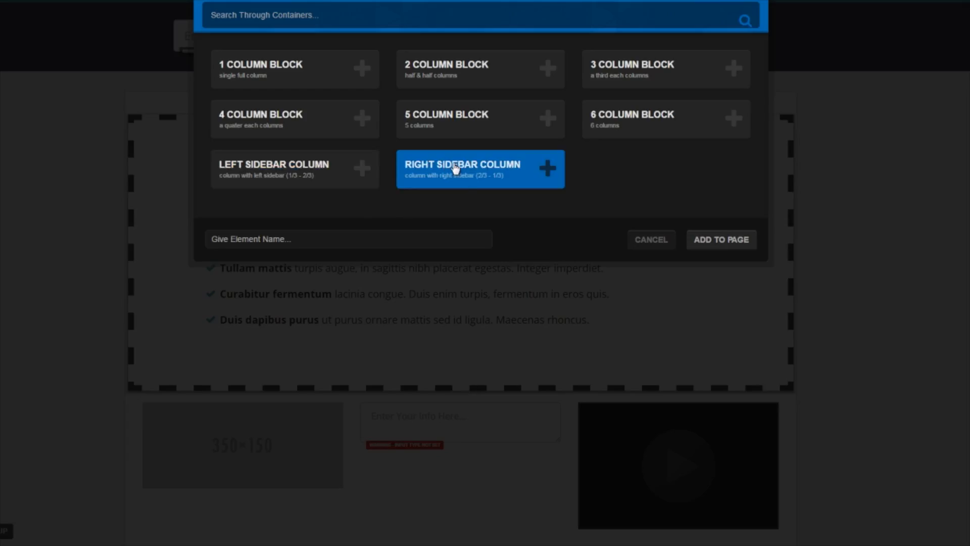
pyautogui.click(652, 240)
pyautogui.scroll(-3, 467, 361)
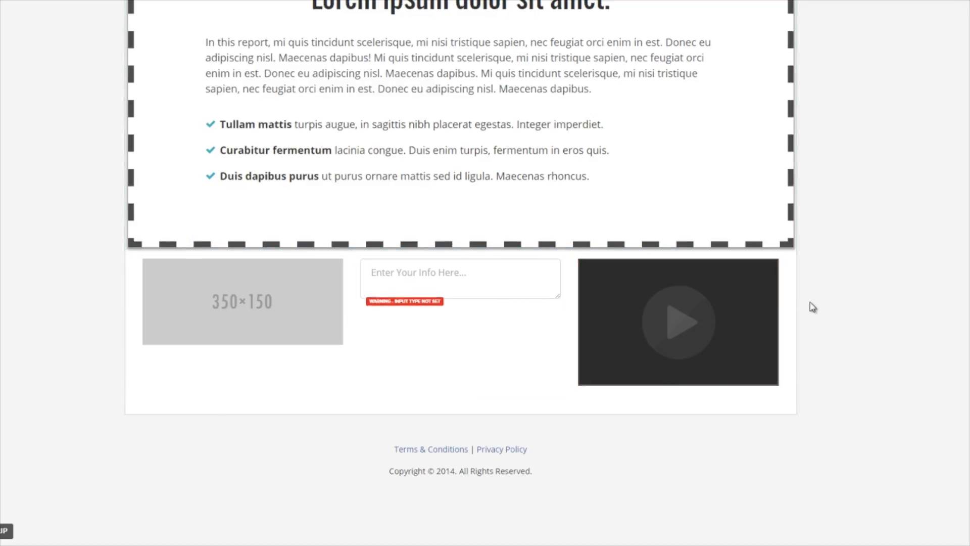
# Open the sales content section's settings and set its width to Full Page.
pyautogui.scroll(3, 813, 305)
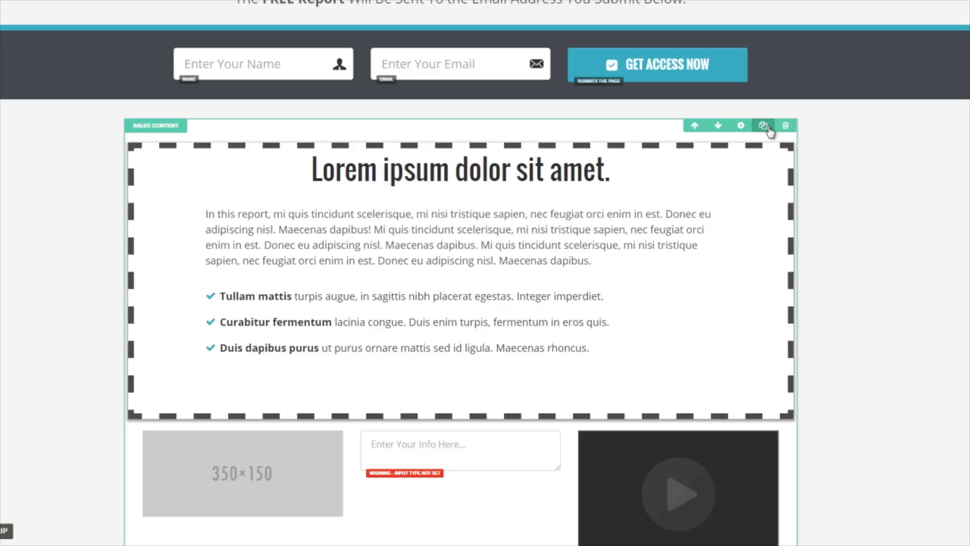
pyautogui.click(740, 128)
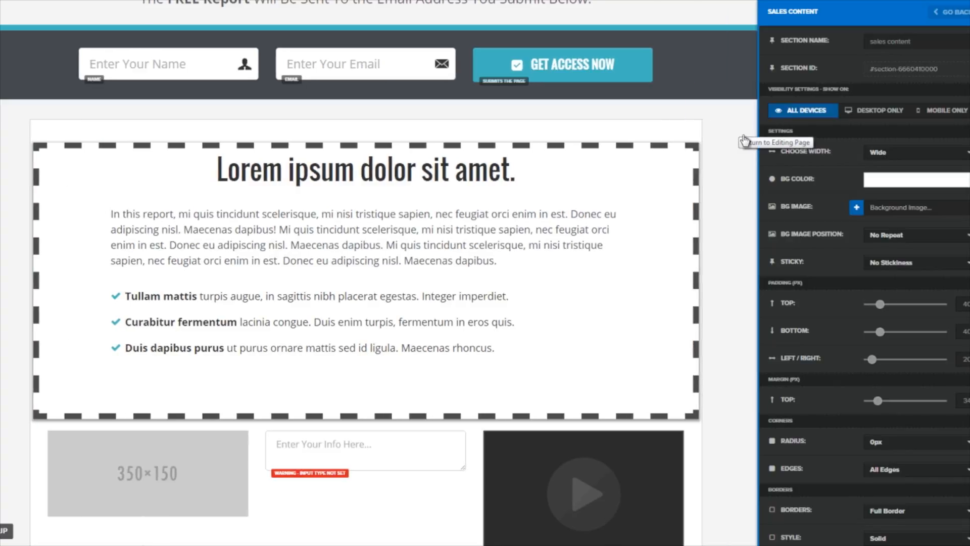
pyautogui.click(897, 40)
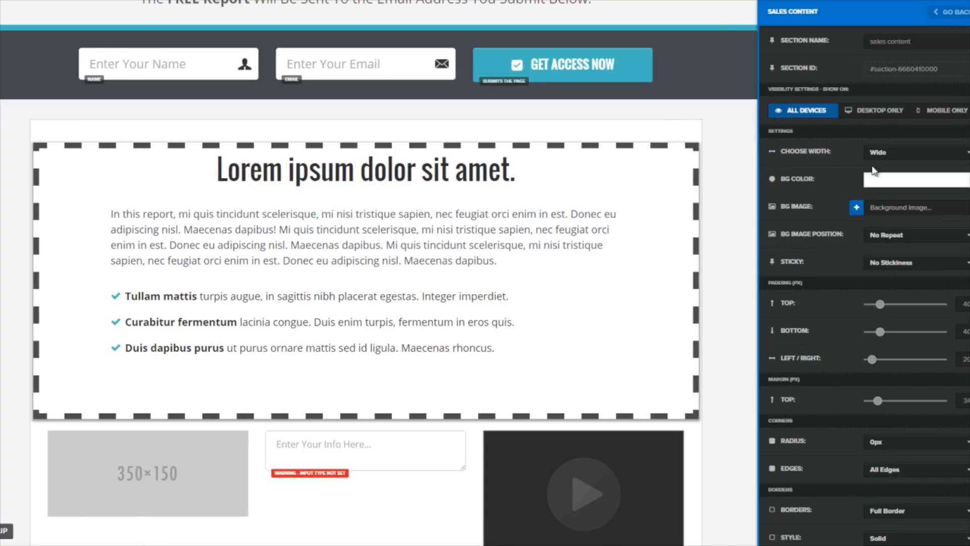
pyautogui.click(897, 157)
pyautogui.click(892, 168)
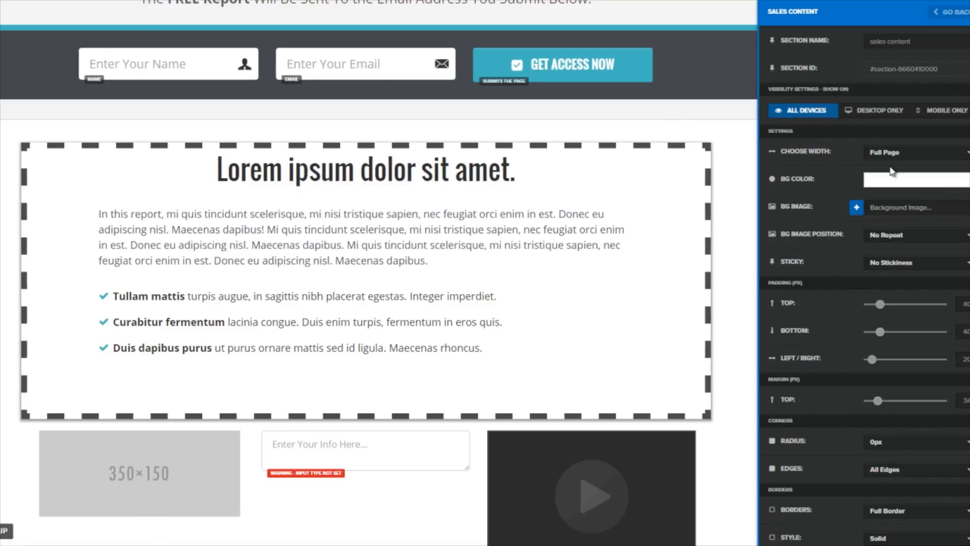
# Try the Wide and Medium widths for the sales content section, and return it to Full Page.
pyautogui.click(899, 157)
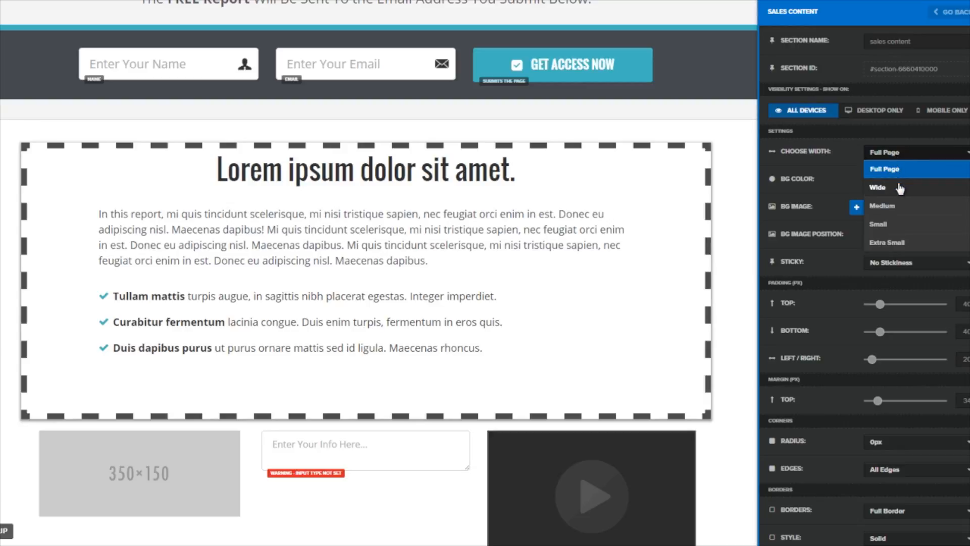
pyautogui.click(884, 182)
pyautogui.click(899, 158)
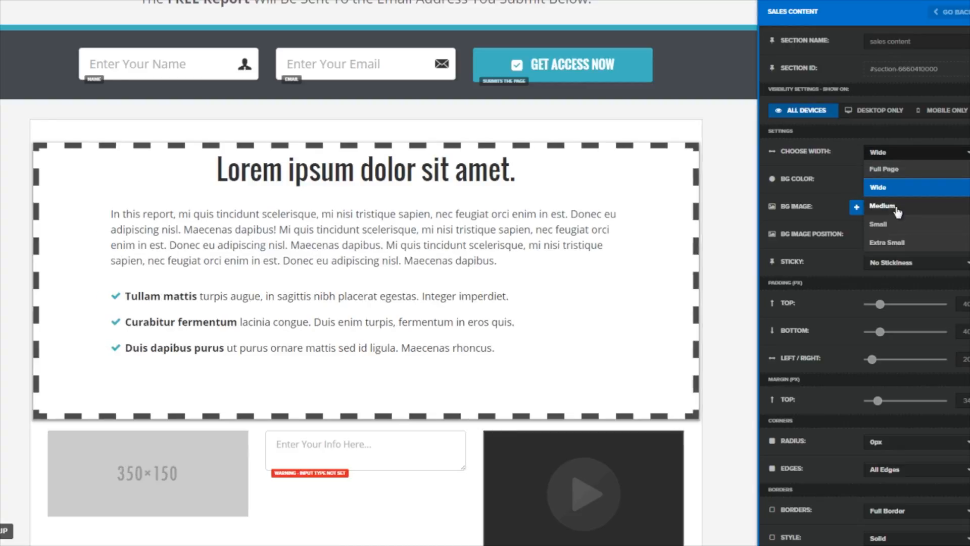
pyautogui.click(897, 207)
pyautogui.click(901, 158)
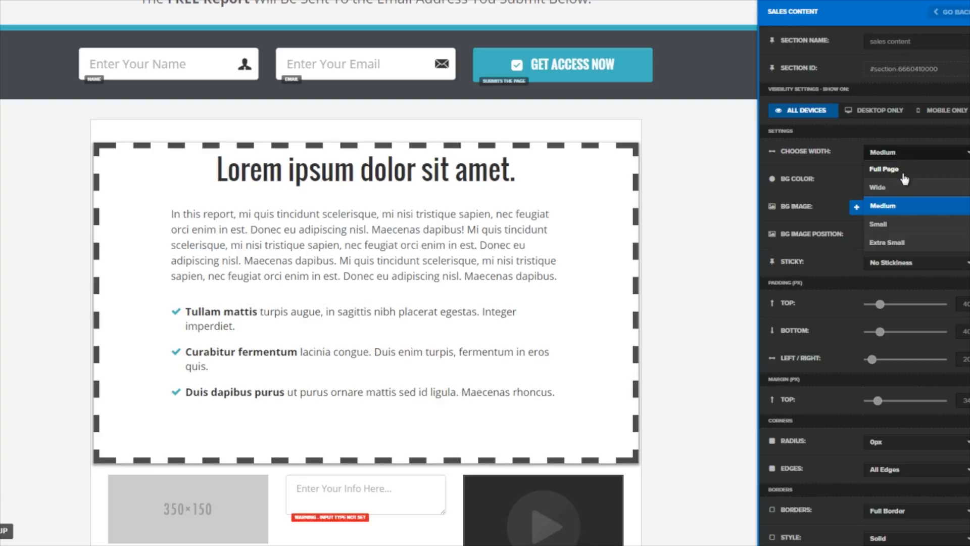
pyautogui.click(904, 174)
# Try a light red background colour on the sales content section, and return it to white.
pyautogui.click(893, 189)
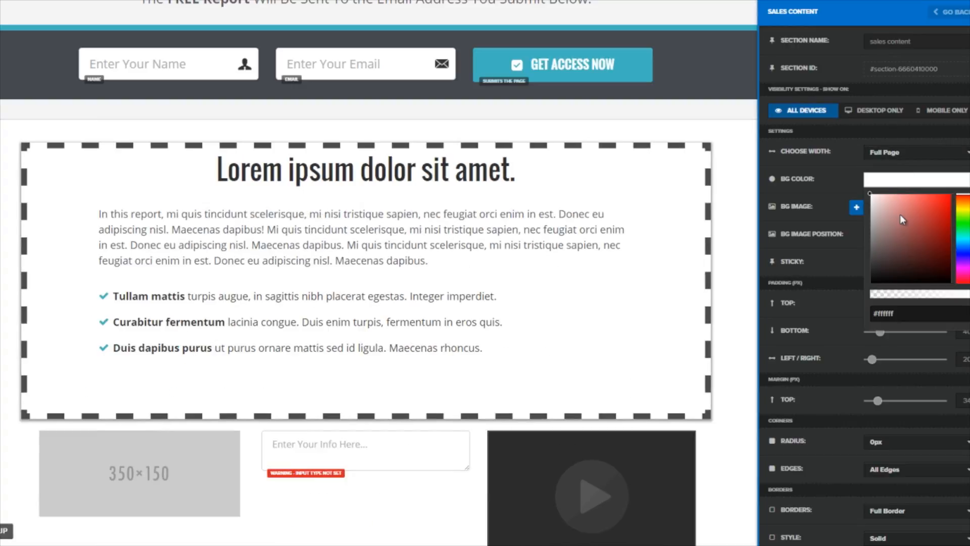
pyautogui.click(917, 207)
pyautogui.moveTo(878, 199); pyautogui.dragTo(860, 193)
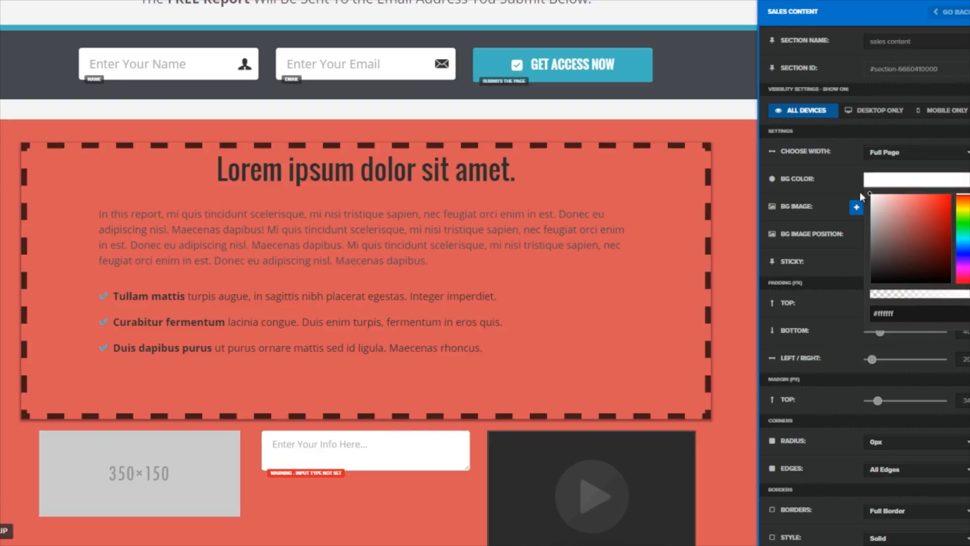
pyautogui.click(849, 172)
# Browse the stock image categories, from Badges to Underlines, for the sales content section's background image.
pyautogui.scroll(-2, 849, 192)
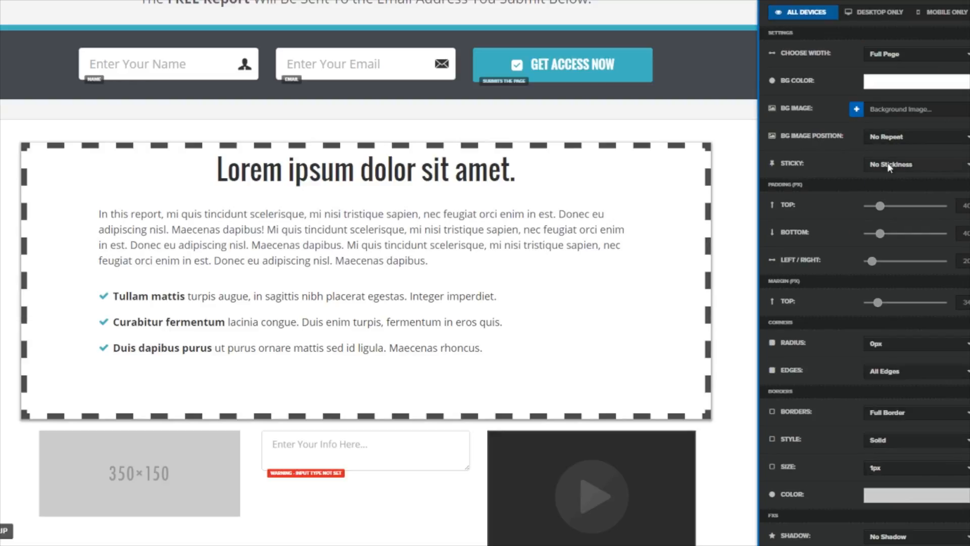
pyautogui.click(856, 110)
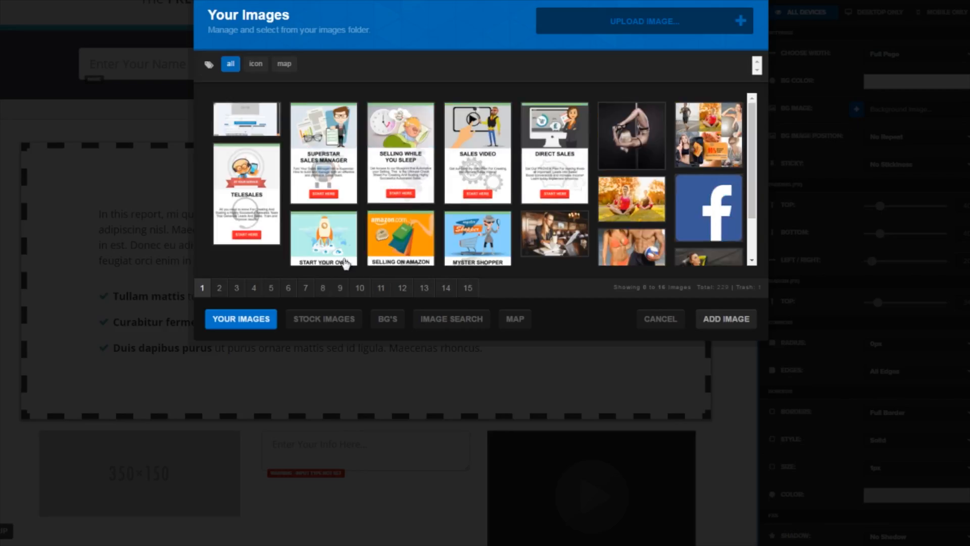
pyautogui.click(323, 321)
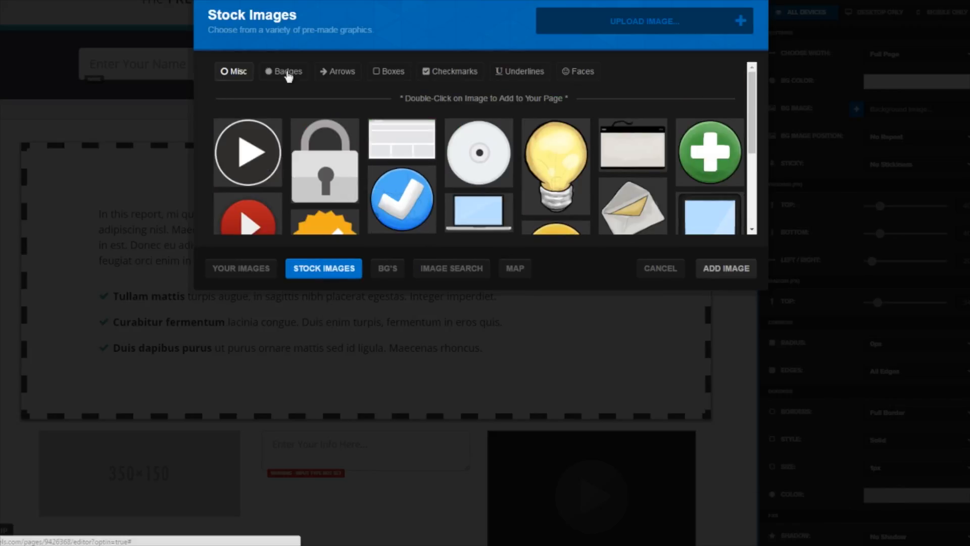
pyautogui.click(287, 73)
pyautogui.click(336, 73)
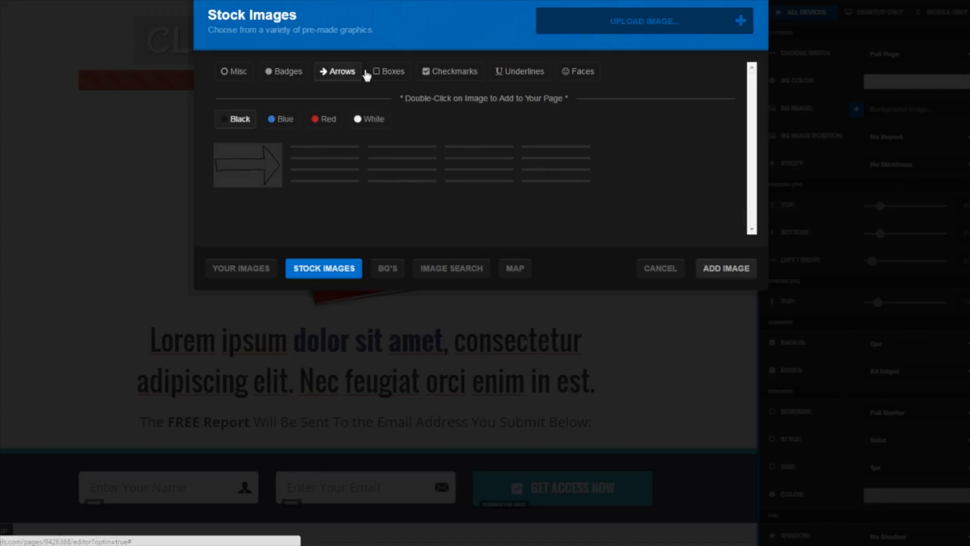
pyautogui.click(392, 73)
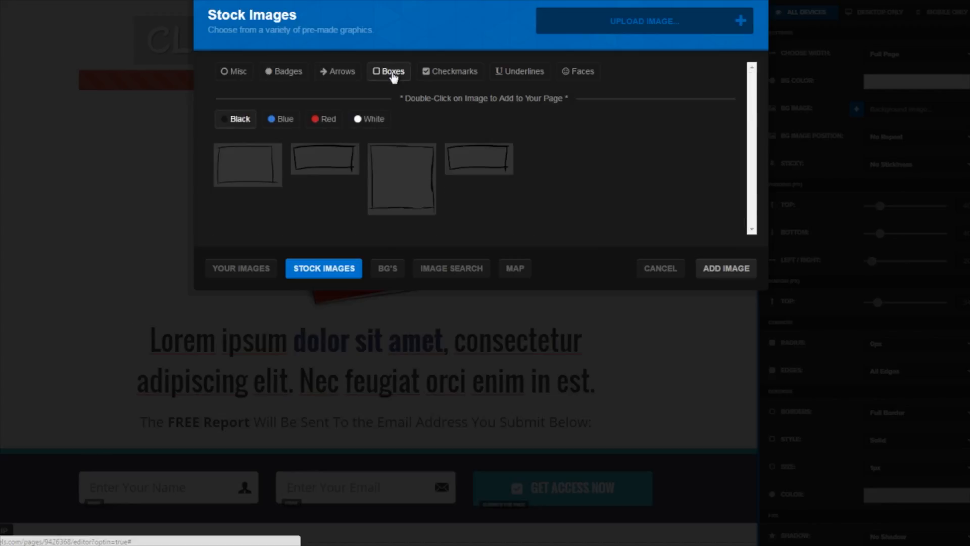
pyautogui.click(457, 73)
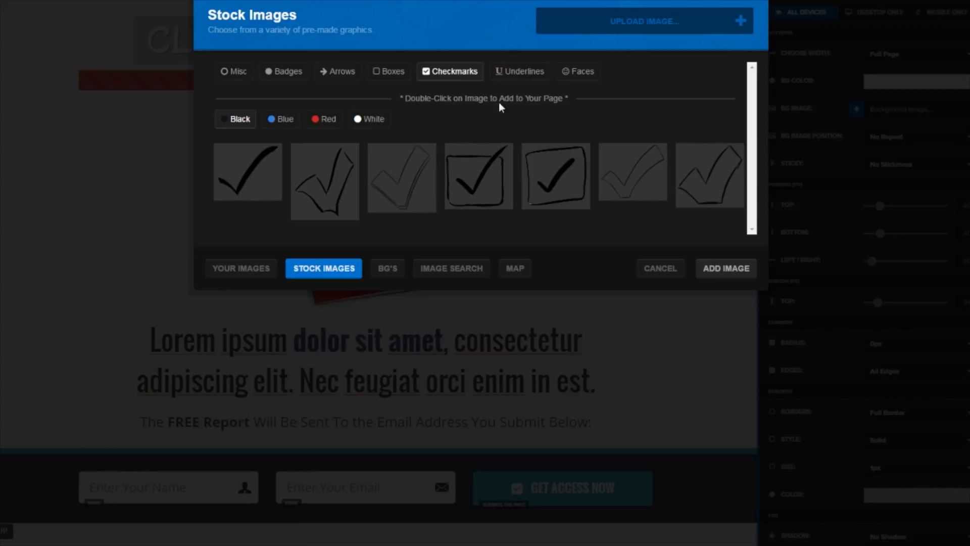
pyautogui.click(516, 73)
pyautogui.scroll(-5, 347, 145)
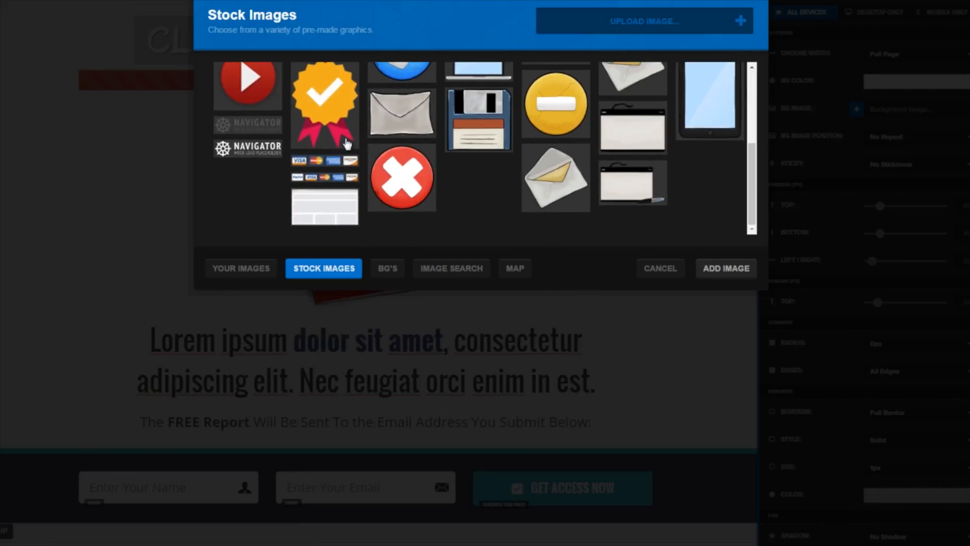
# Add the laptop typing photo working.jpg as the sales content section's background image and set its position to Full Center Fit.
pyautogui.click(386, 266)
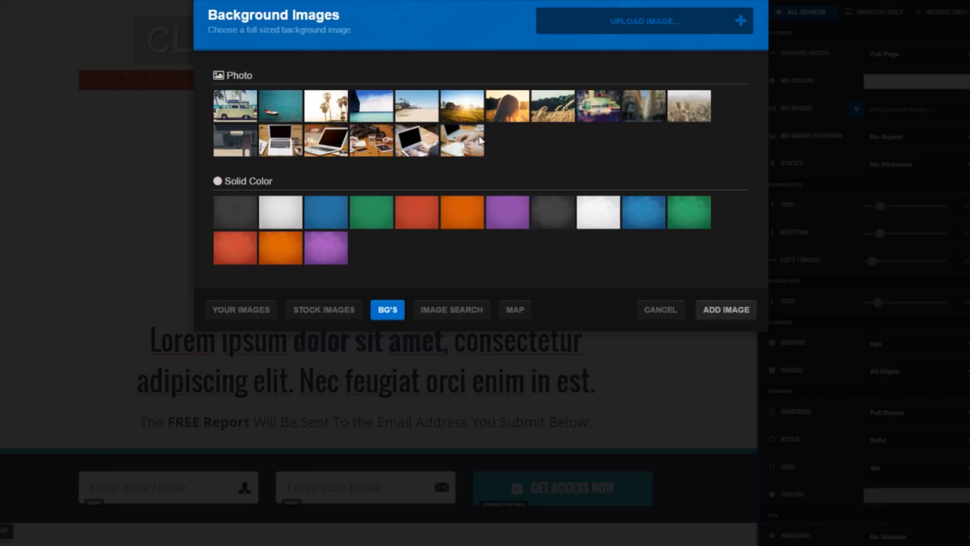
pyautogui.click(726, 310)
pyautogui.scroll(-7, 722, 312)
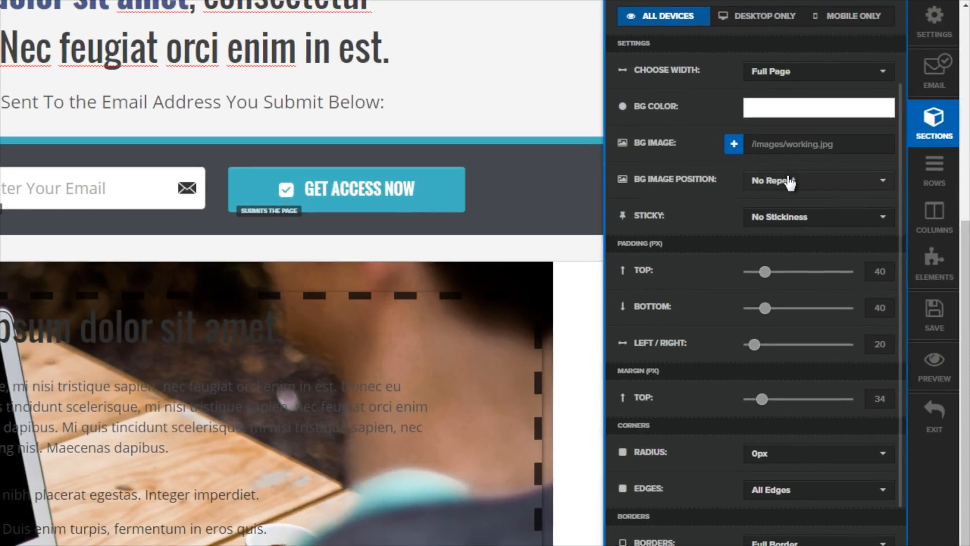
pyautogui.click(900, 141)
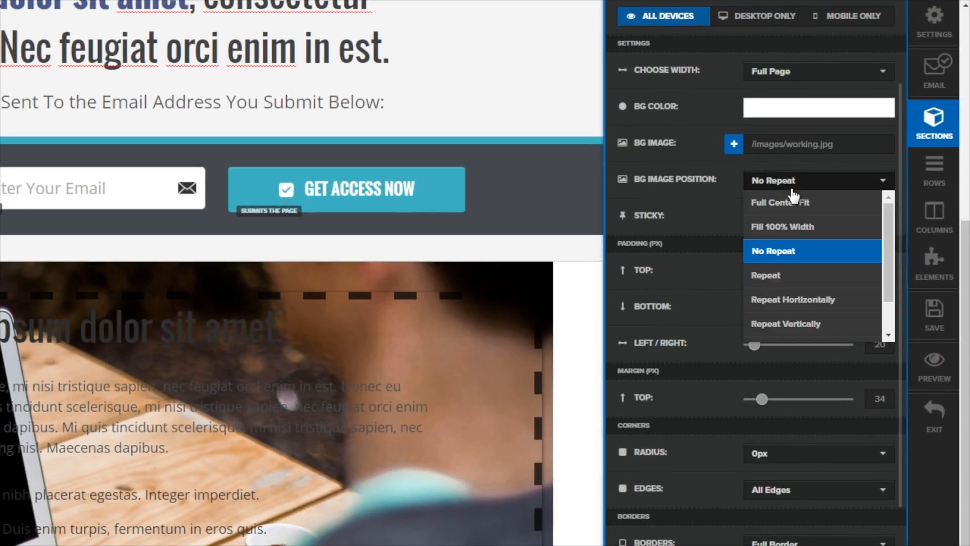
pyautogui.click(799, 205)
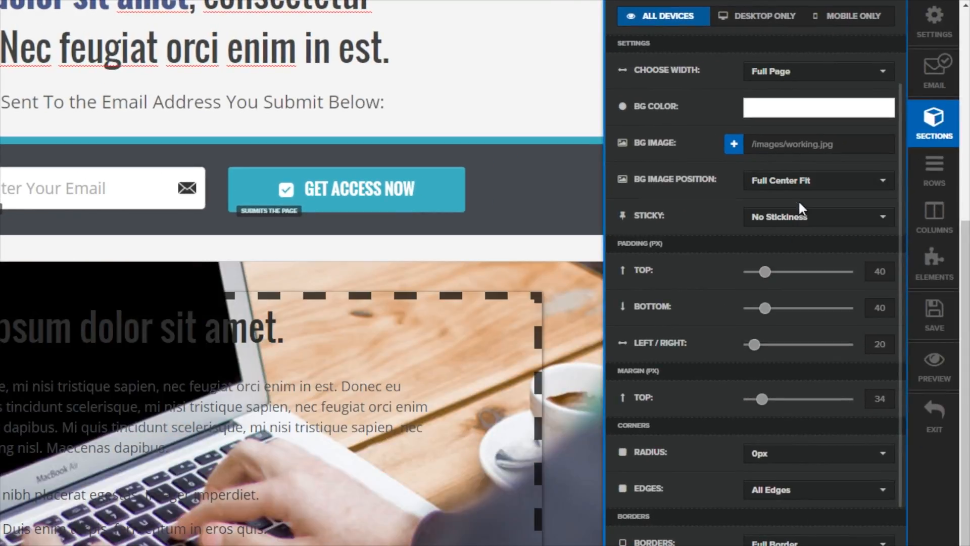
pyautogui.click(798, 76)
pyautogui.click(797, 95)
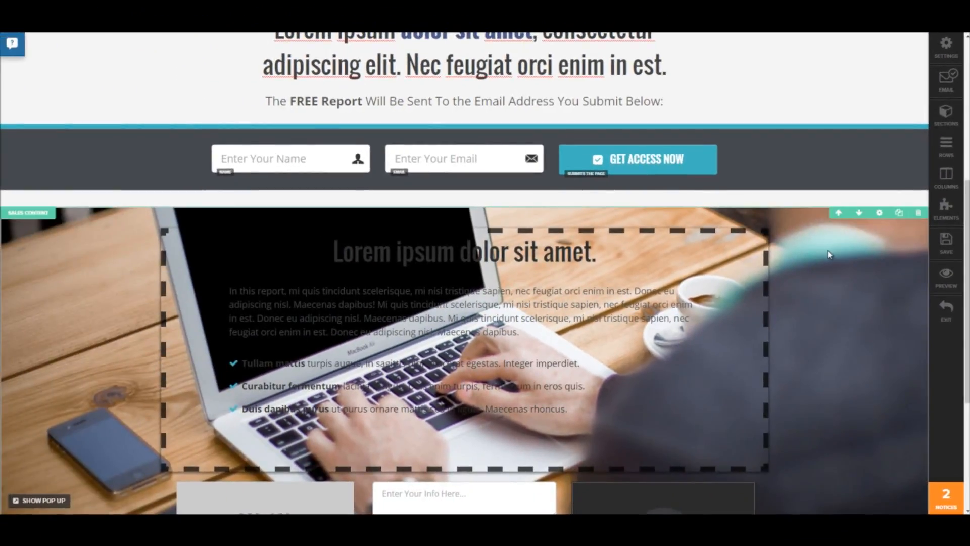
# Give the one-column text row in the sales content section a semi-transparent white background, rgba(255, 255, 255, 0.88).
pyautogui.scroll(-3, 828, 254)
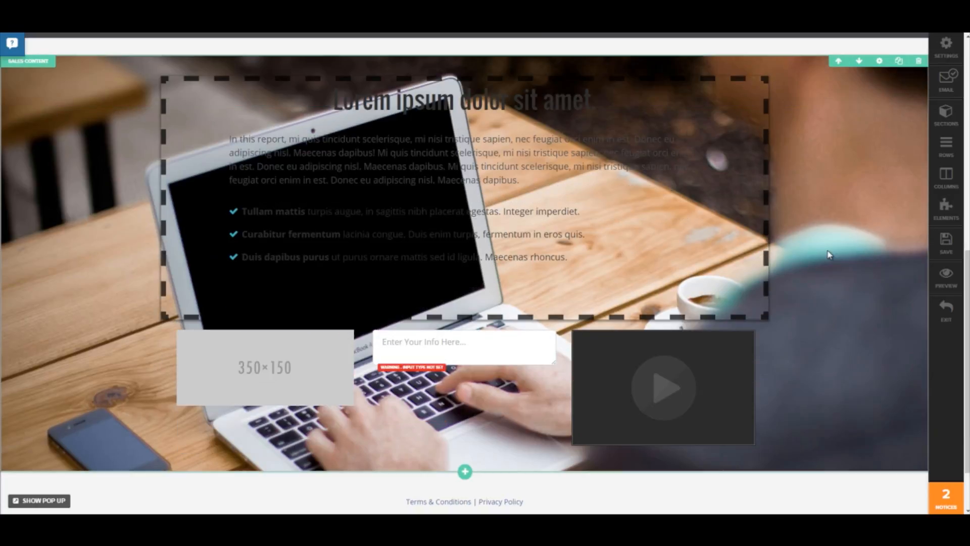
pyautogui.scroll(-2, 828, 254)
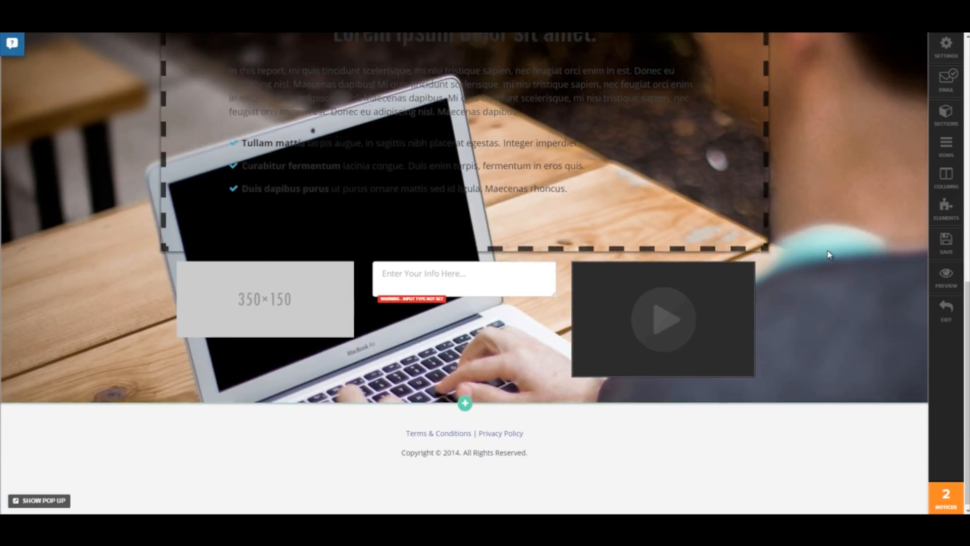
pyautogui.scroll(2, 828, 254)
pyautogui.click(625, 174)
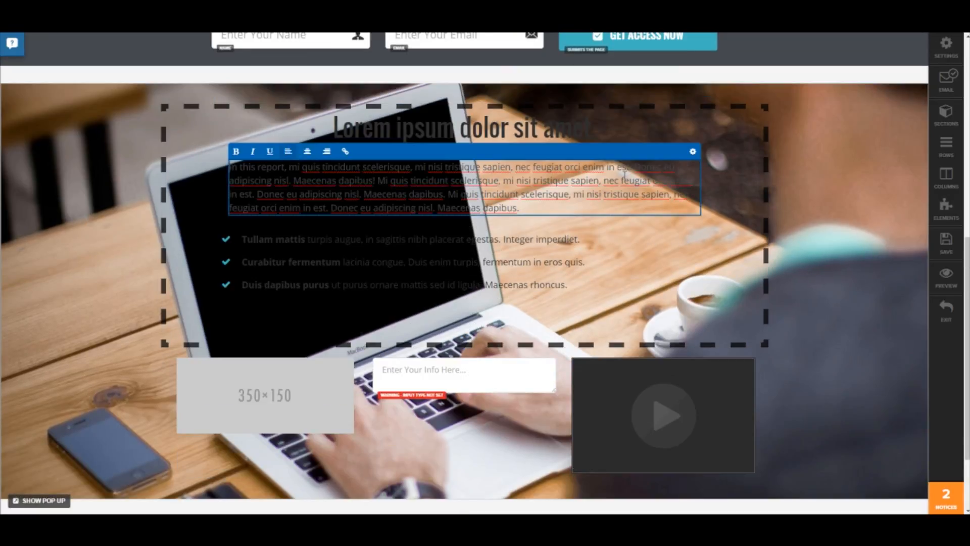
pyautogui.click(723, 125)
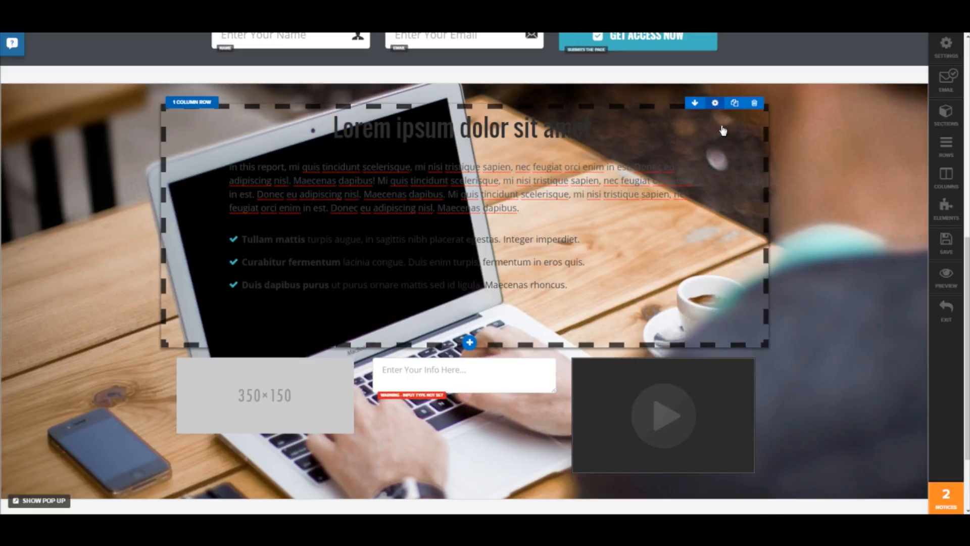
pyautogui.click(723, 130)
pyautogui.click(843, 167)
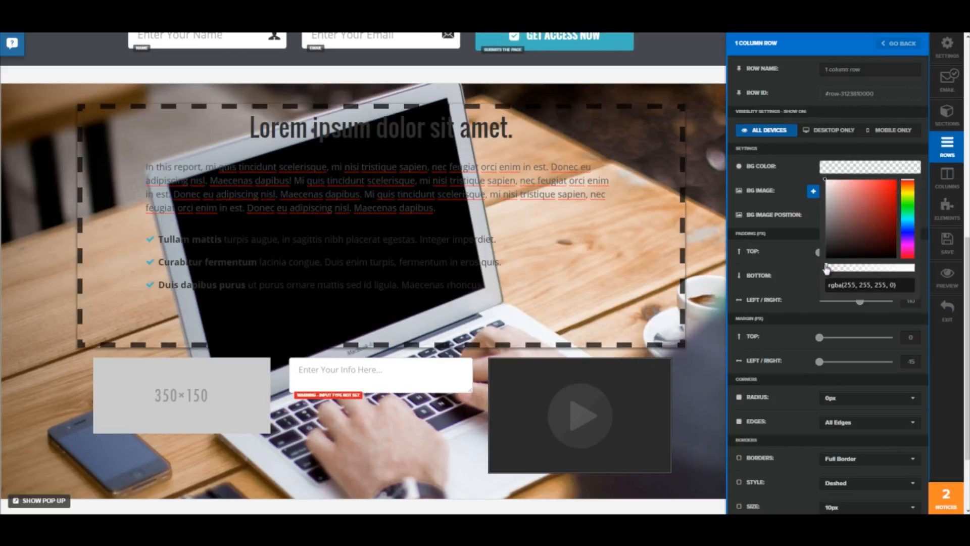
pyautogui.moveTo(826, 268); pyautogui.dragTo(906, 268)
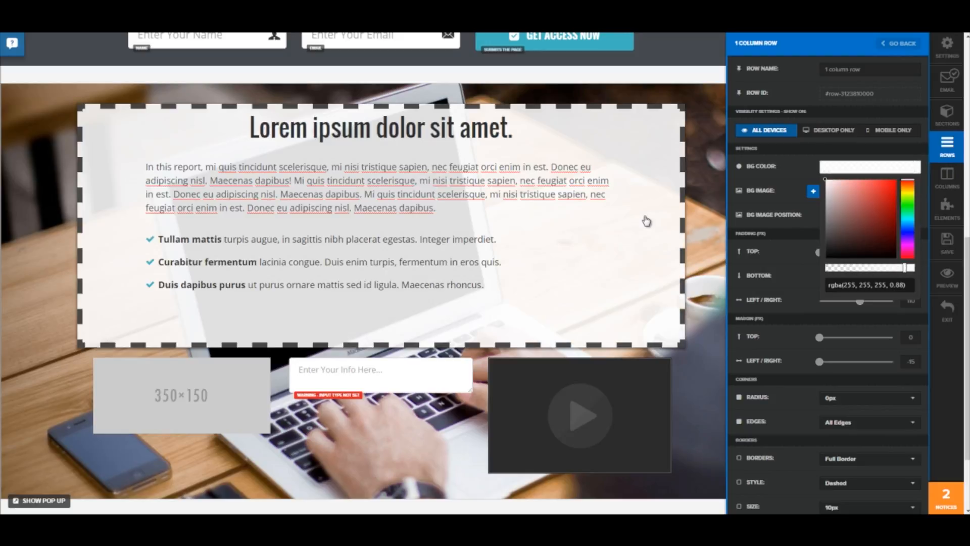
pyautogui.scroll(-2, 656, 222)
pyautogui.click(699, 226)
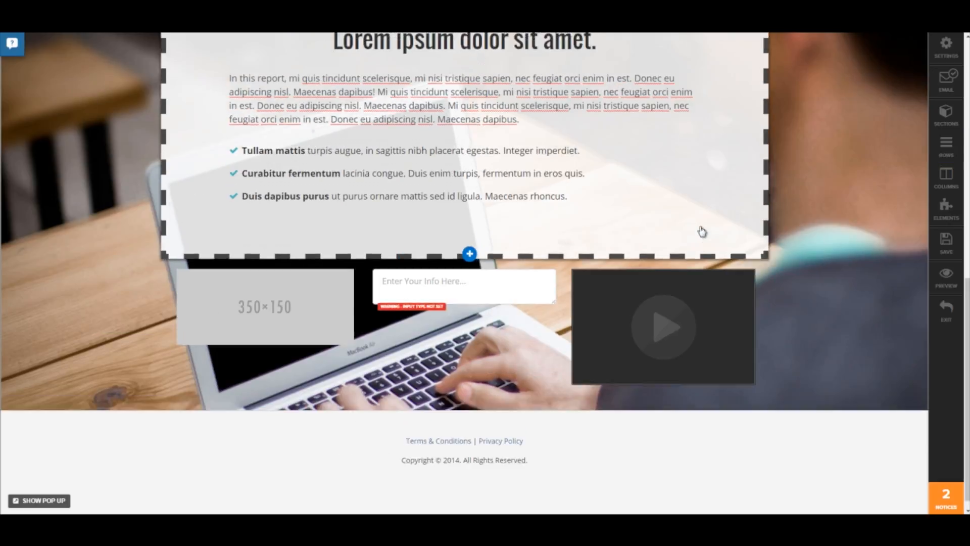
# Add a new empty section directly below the sales content section, and leave the row choices without adding one.
pyautogui.scroll(2, 771, 220)
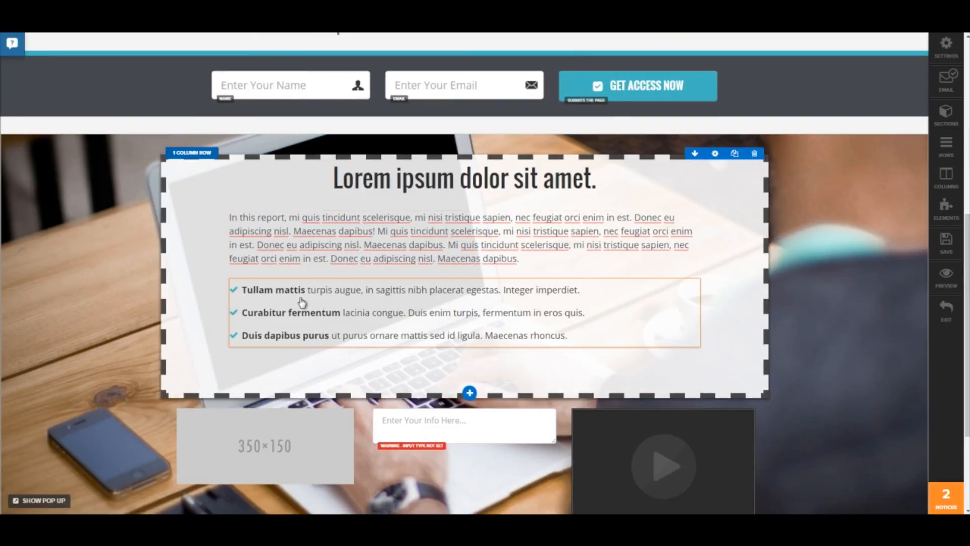
pyautogui.scroll(-1, 378, 270)
pyautogui.scroll(-2, 378, 270)
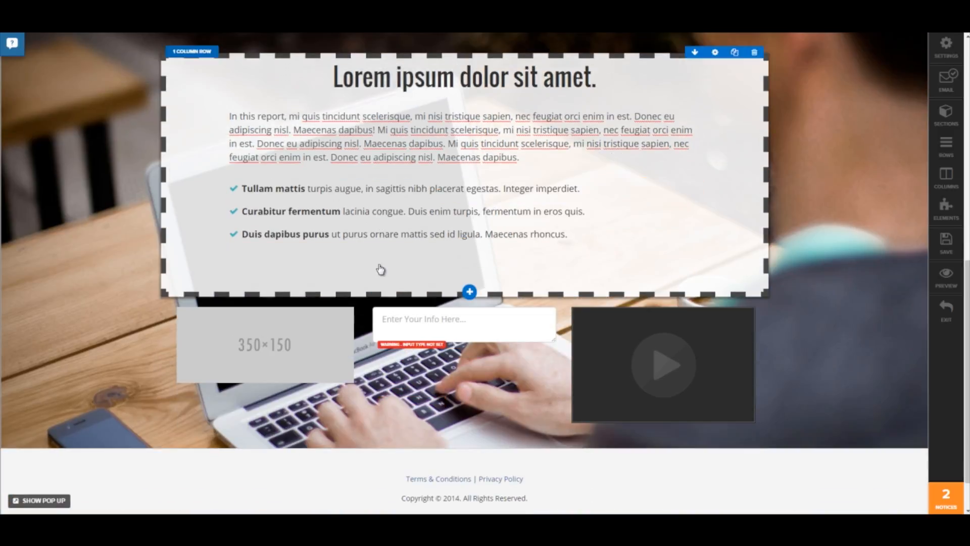
pyautogui.scroll(10, 384, 266)
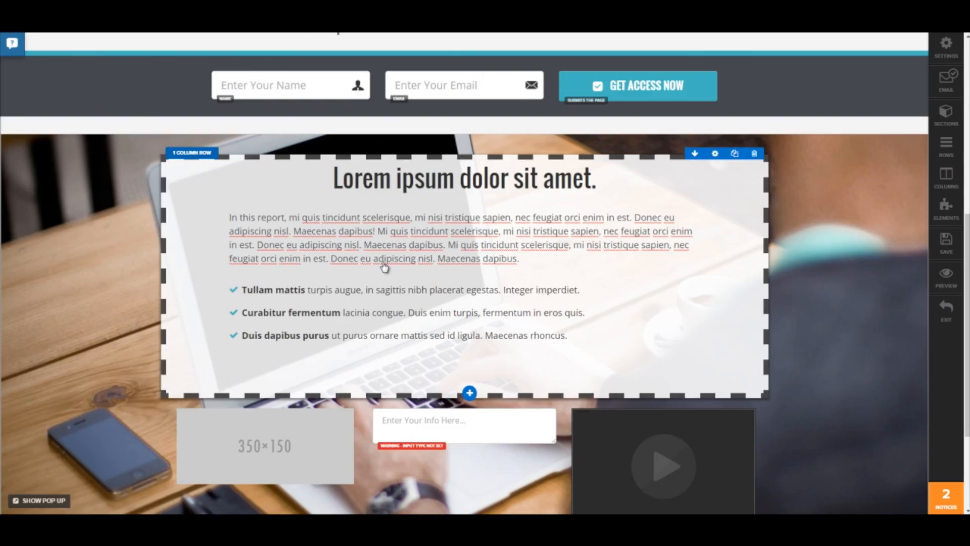
pyautogui.scroll(-10, 404, 255)
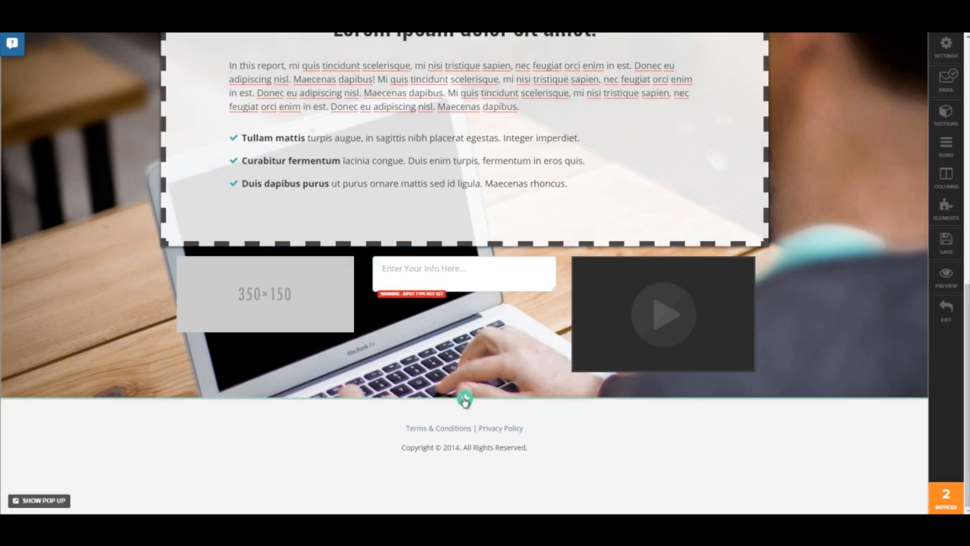
pyautogui.click(465, 400)
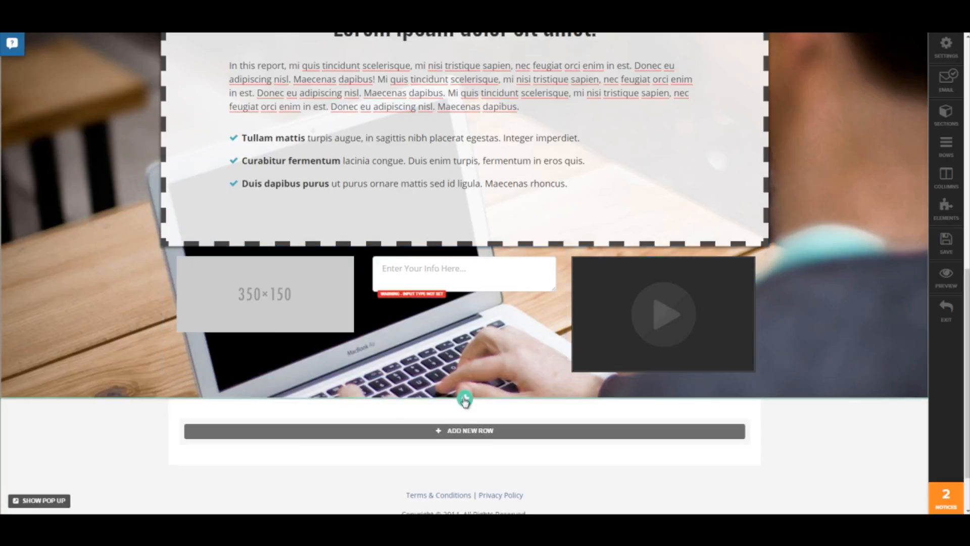
pyautogui.click(470, 431)
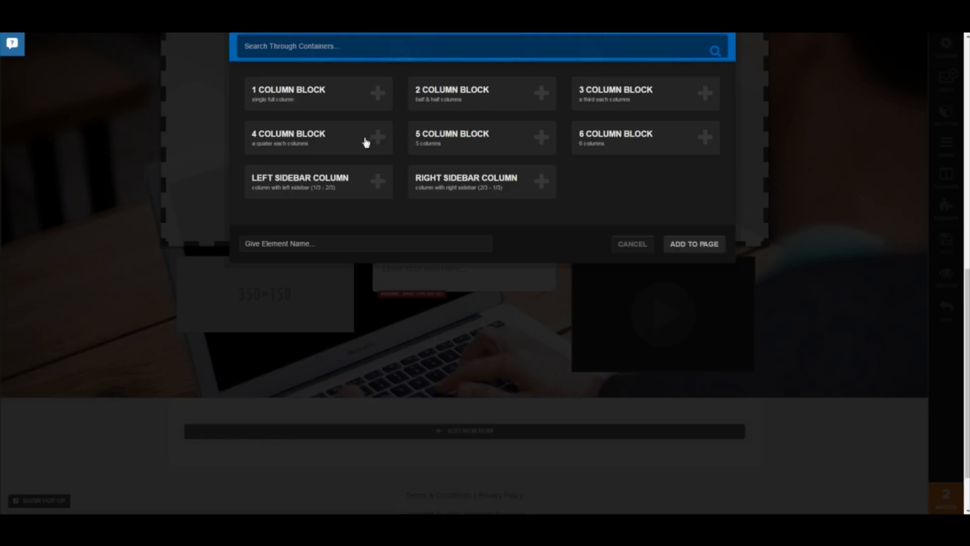
pyautogui.click(632, 243)
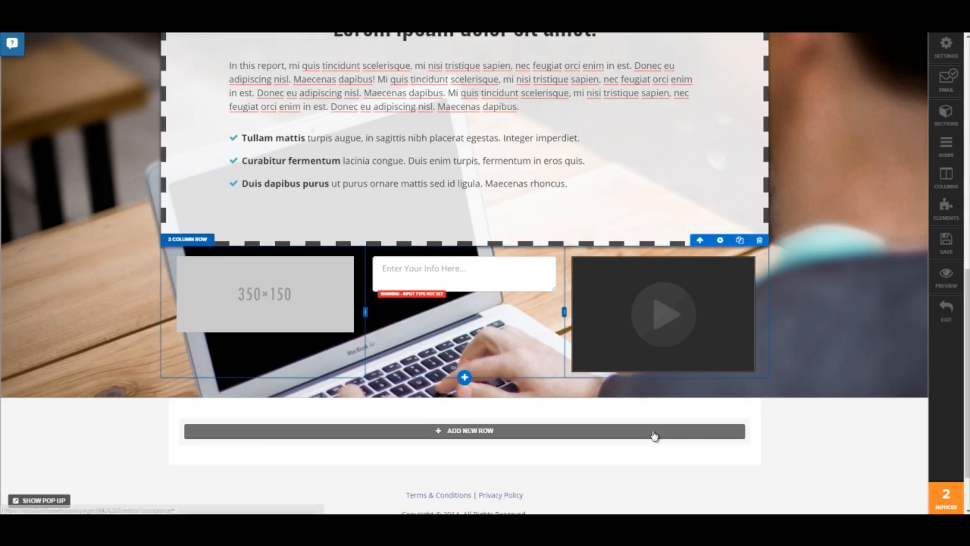
# Set the new section's width to Full Page.
pyautogui.click(712, 403)
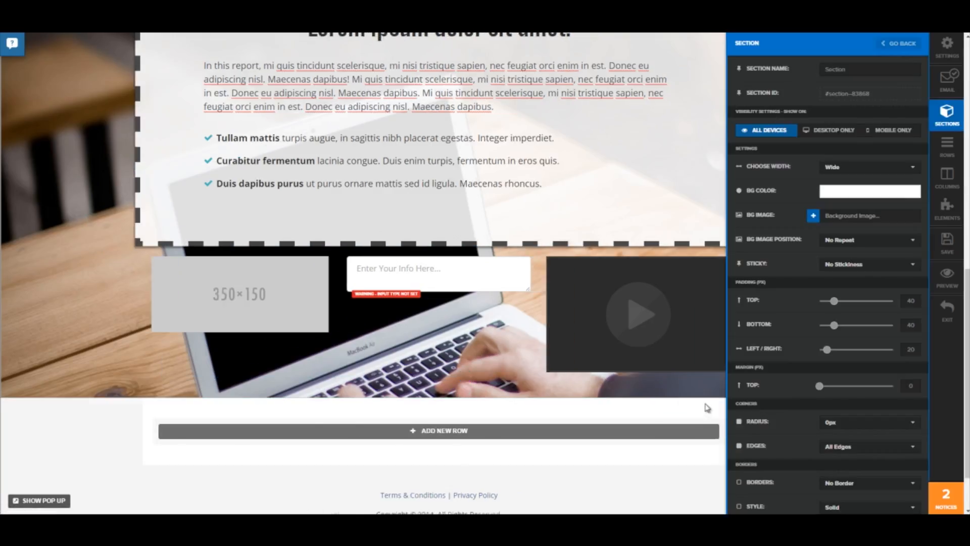
pyautogui.click(861, 175)
pyautogui.click(857, 185)
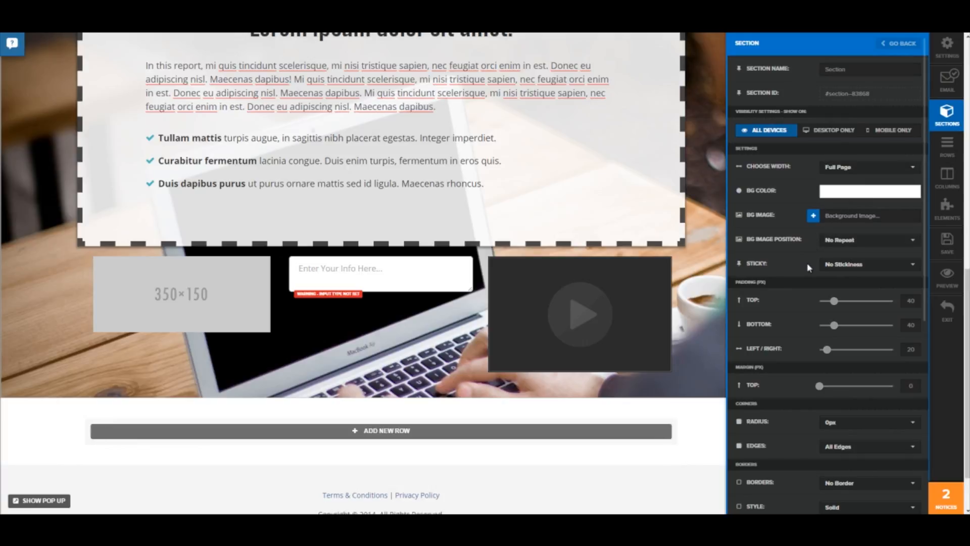
pyautogui.click(722, 394)
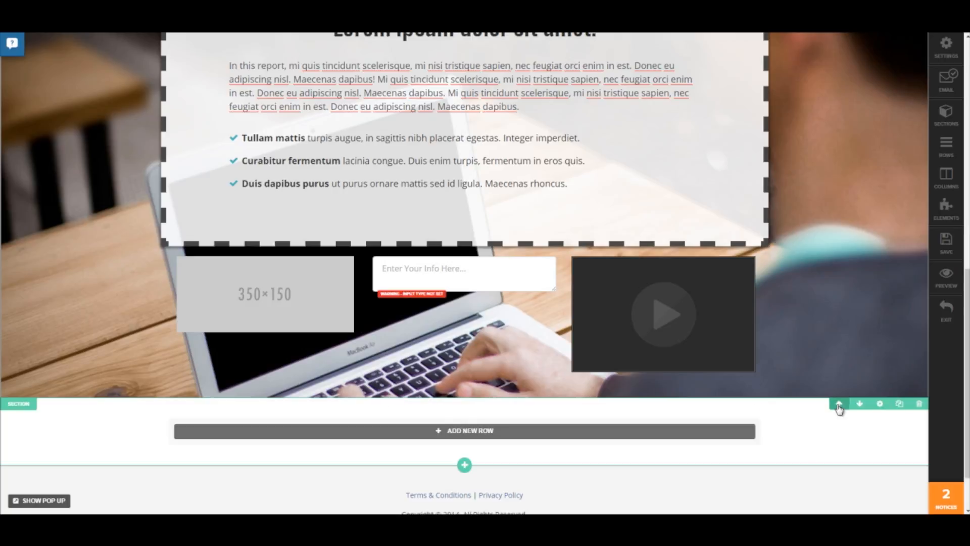
# Move the new section up to the very top of the page, above the top area section.
pyautogui.click(838, 404)
pyautogui.scroll(5, 837, 403)
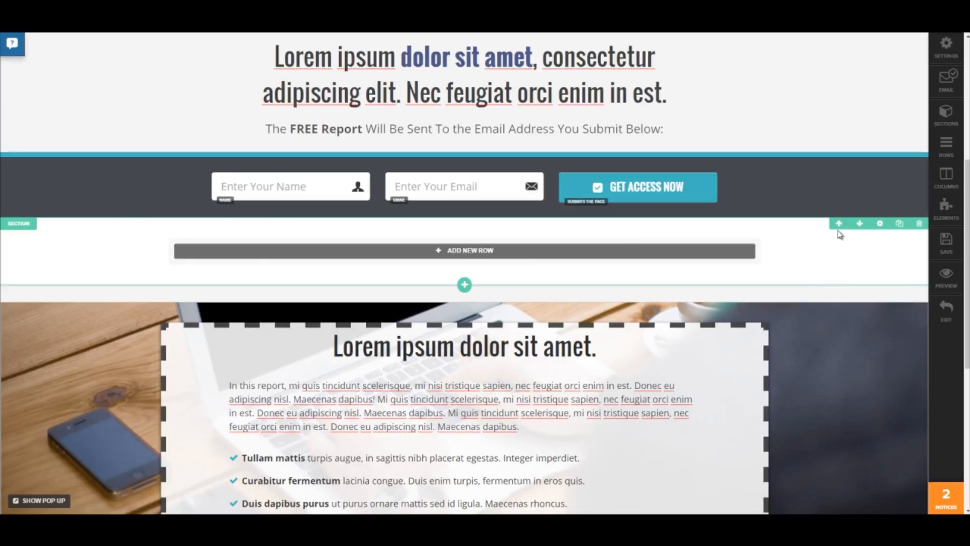
pyautogui.click(839, 223)
pyautogui.scroll(4, 803, 338)
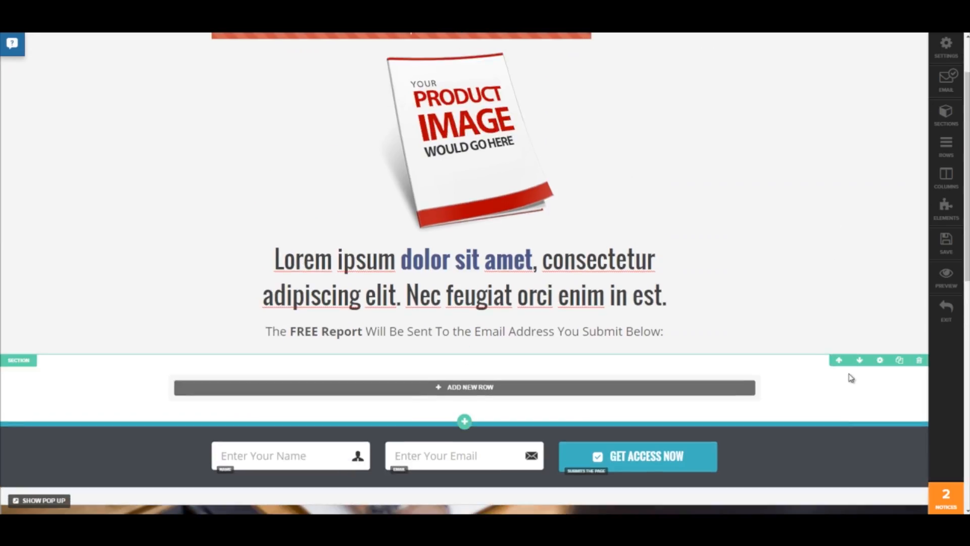
pyautogui.click(839, 360)
pyautogui.scroll(2, 840, 364)
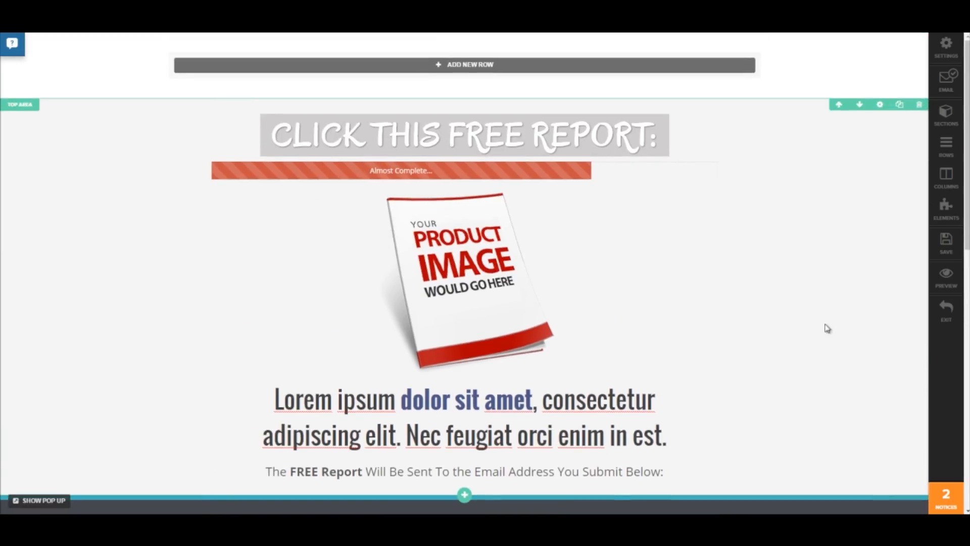
# Add a 1 Column Block row to the new top section and move the "CLICK THIS FREE REPORT:" headline into it.
pyautogui.click(685, 64)
pyautogui.click(344, 93)
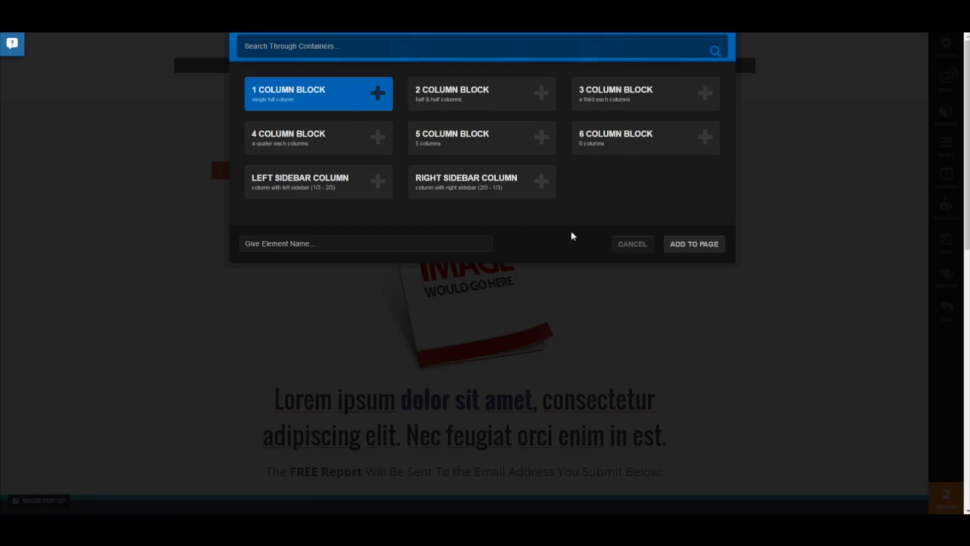
pyautogui.click(695, 244)
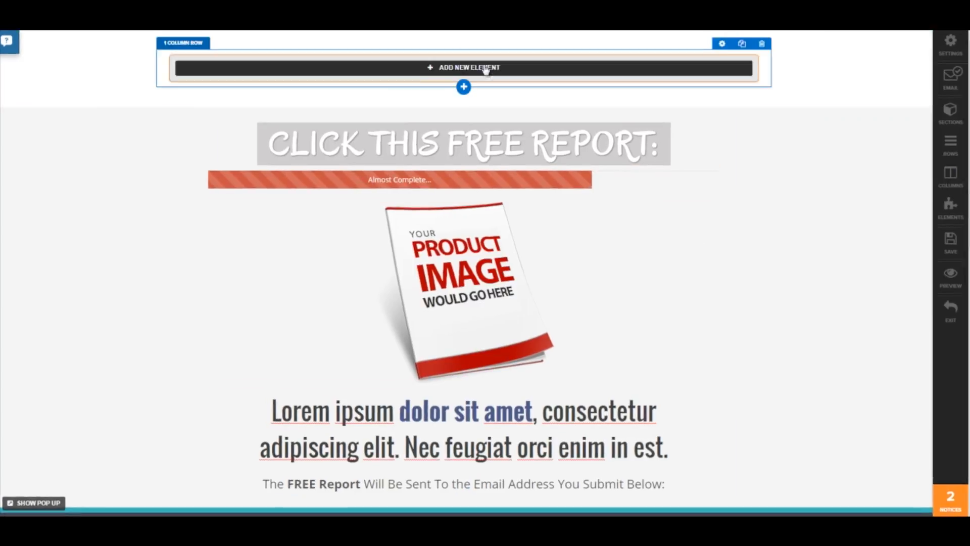
pyautogui.click(488, 67)
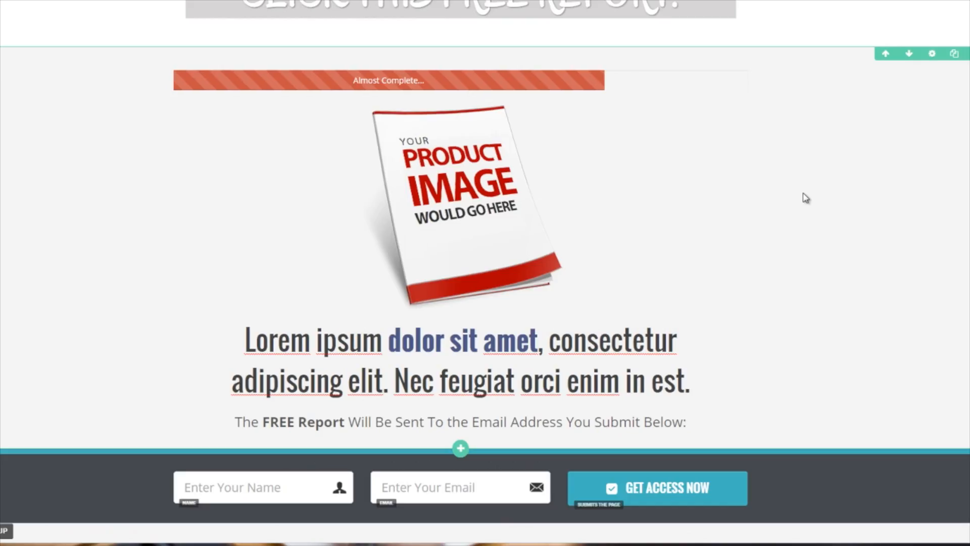
# Delete the "Enter Your Info Here..." input and the 350×150 placeholder image from the three-column row below the sales text.
pyautogui.scroll(-5, 803, 197)
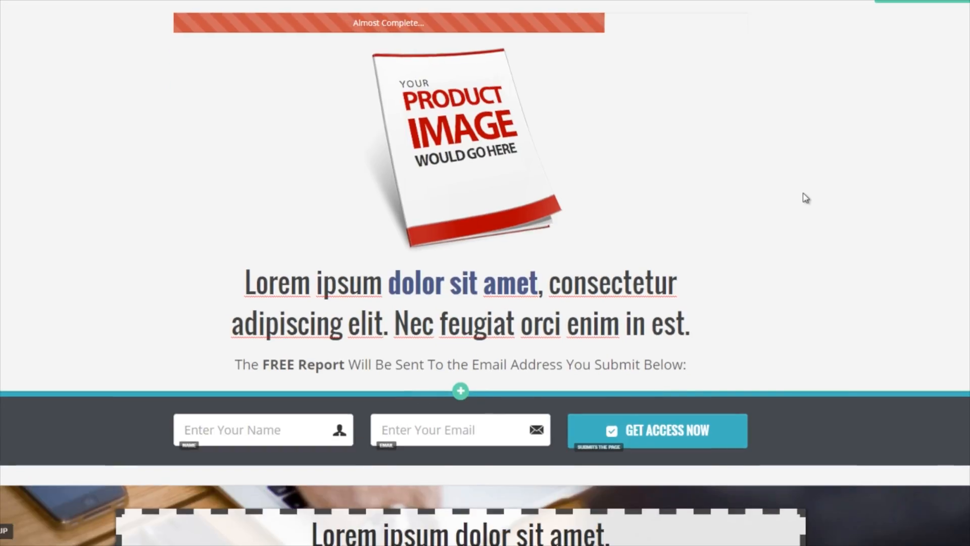
pyautogui.scroll(-8, 804, 197)
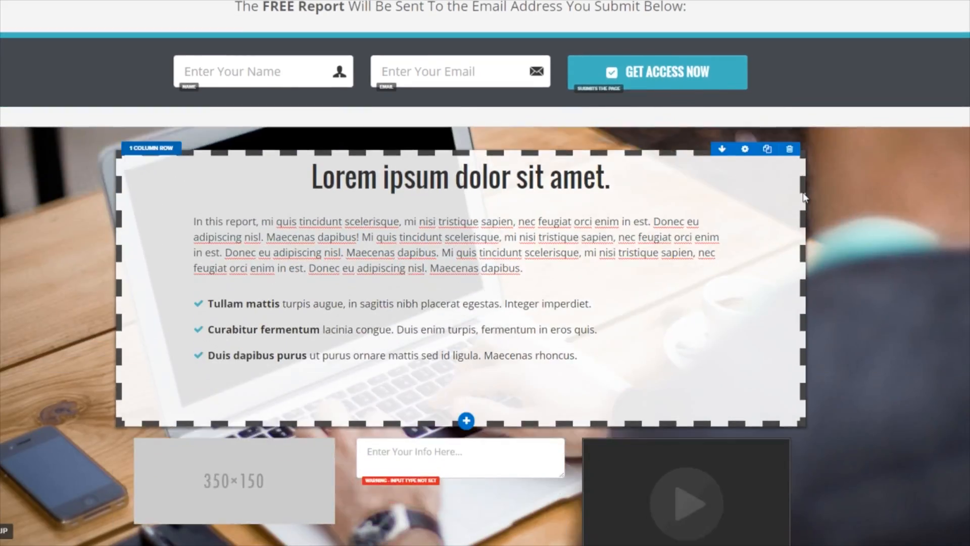
pyautogui.scroll(-1, 804, 197)
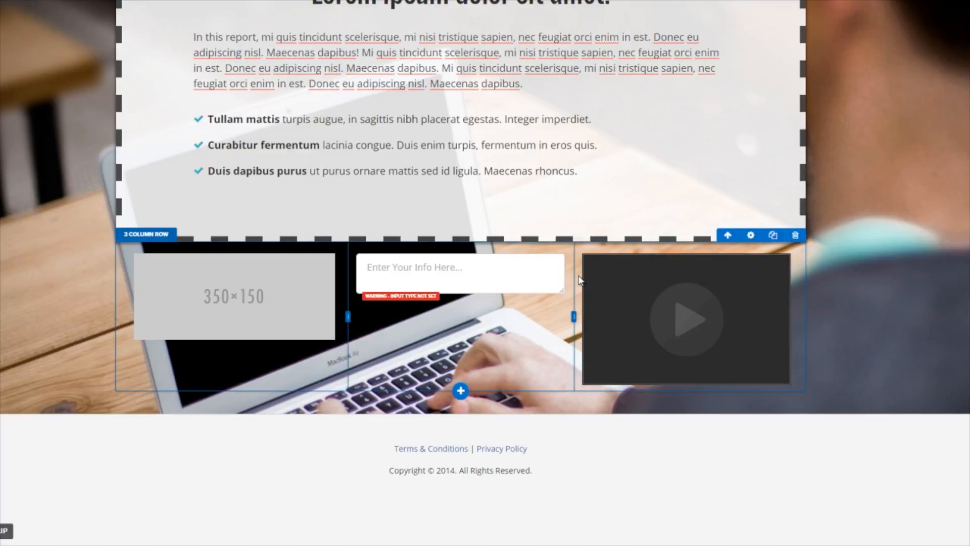
pyautogui.moveTo(546, 269)
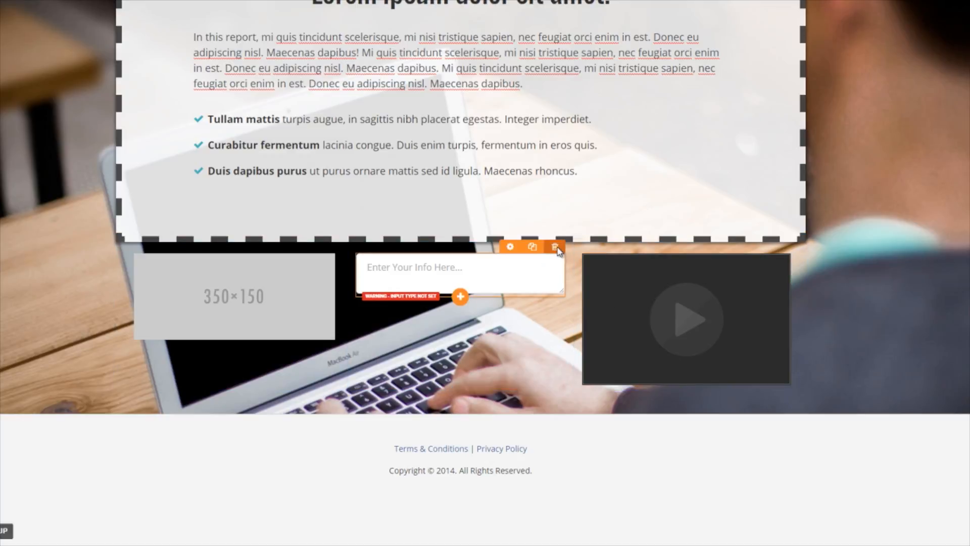
pyautogui.click(555, 247)
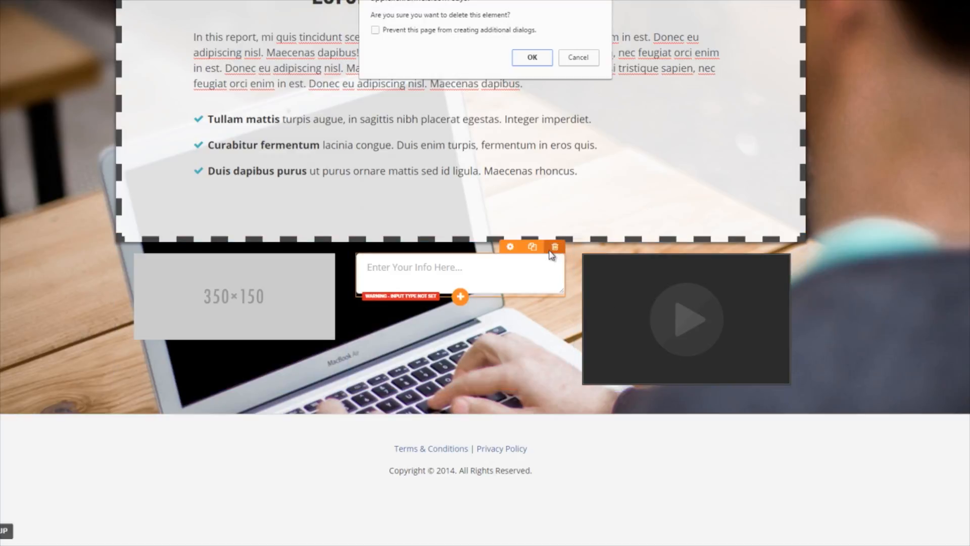
pyautogui.click(532, 58)
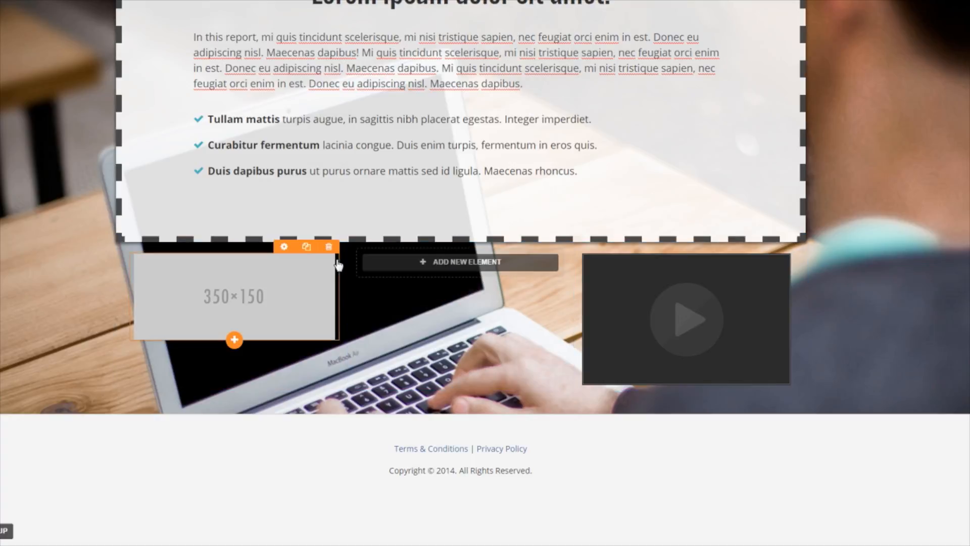
pyautogui.click(328, 247)
pyautogui.click(532, 57)
# Delete the video placeholder and the emptied three-column row from the sales content section.
pyautogui.moveTo(780, 252)
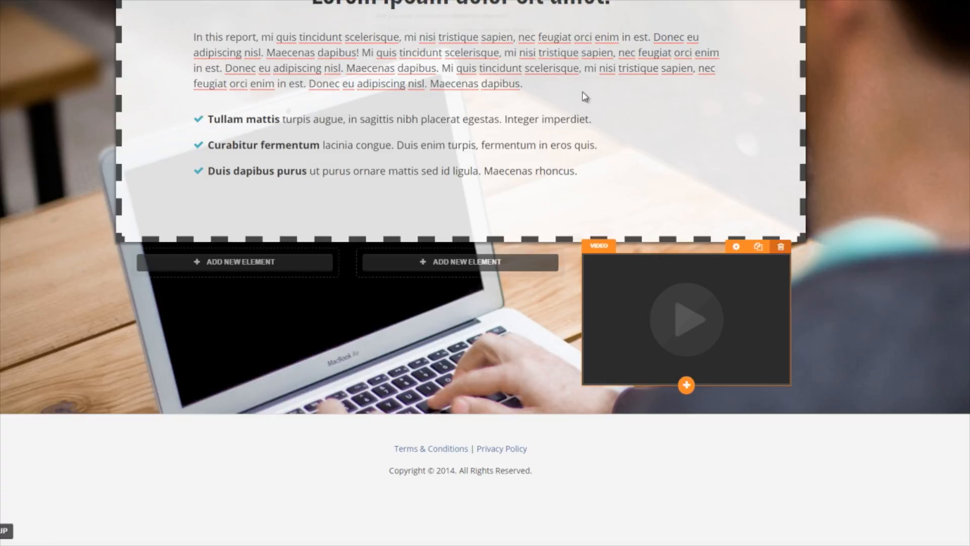
pyautogui.click(532, 58)
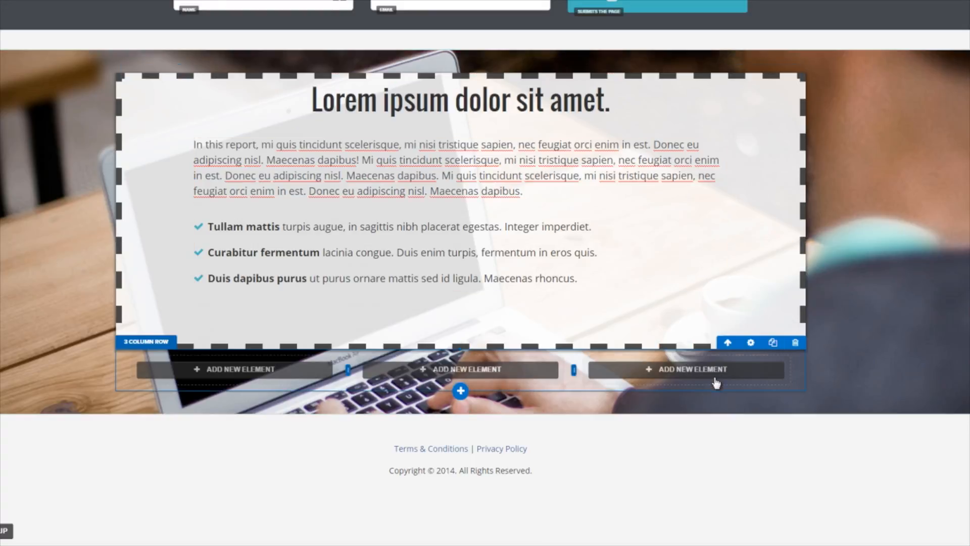
pyautogui.click(795, 343)
pyautogui.click(532, 58)
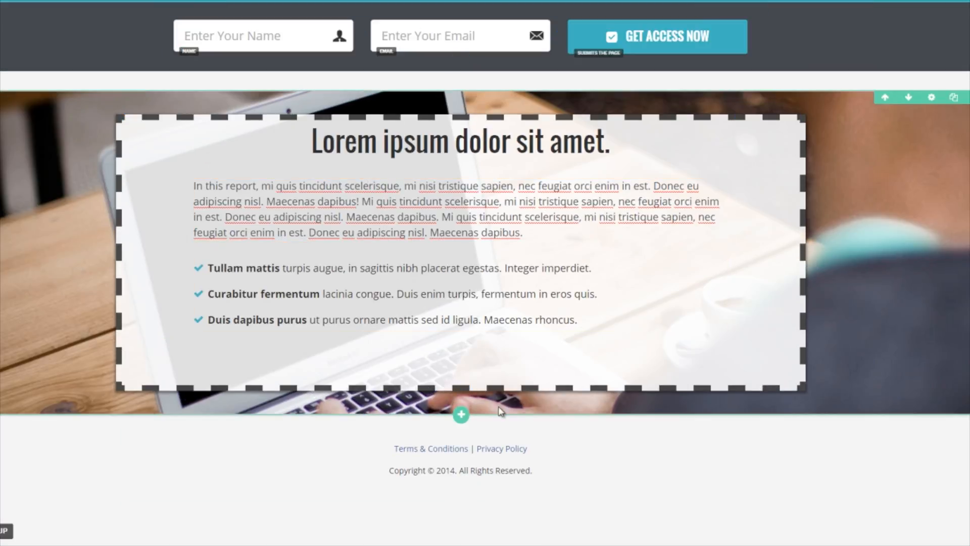
# Review the page from the top headline to the footer, checking the editable text in the two main headlines.
pyautogui.scroll(10, 532, 399)
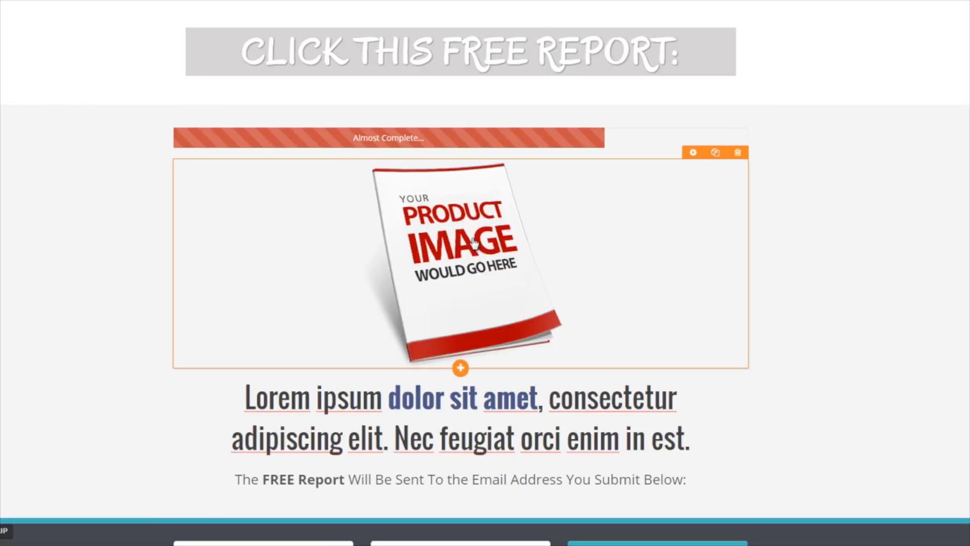
pyautogui.click(339, 50)
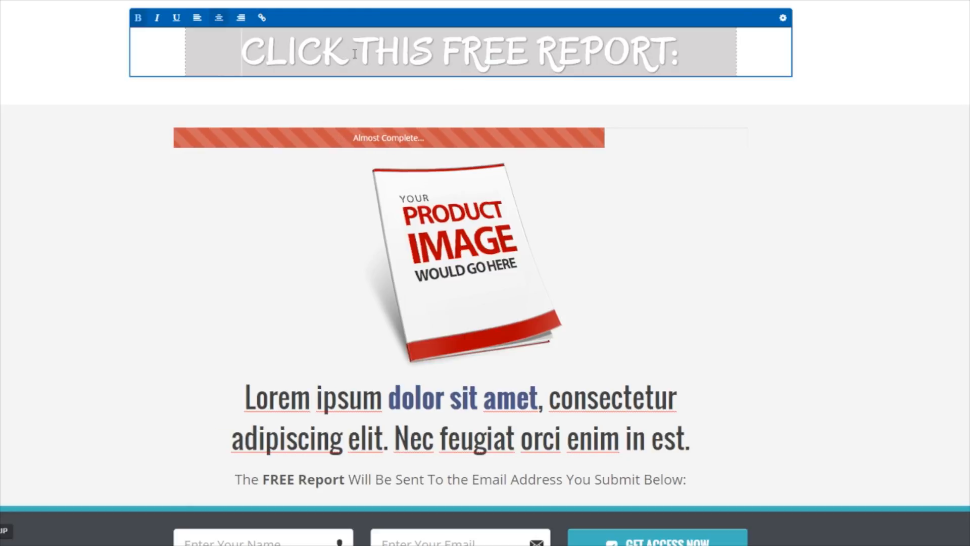
pyautogui.moveTo(348, 51); pyautogui.dragTo(259, 51)
pyautogui.click(298, 50)
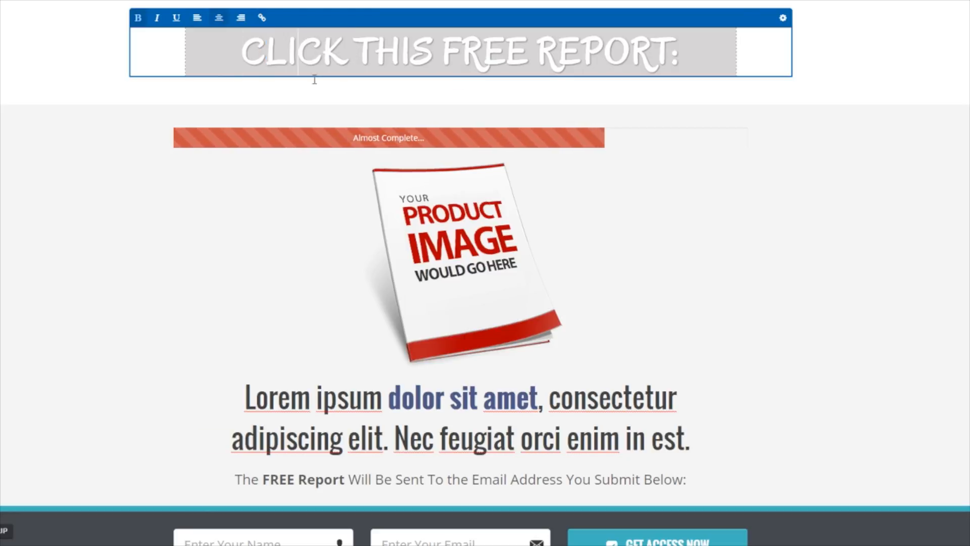
pyautogui.scroll(-3, 390, 149)
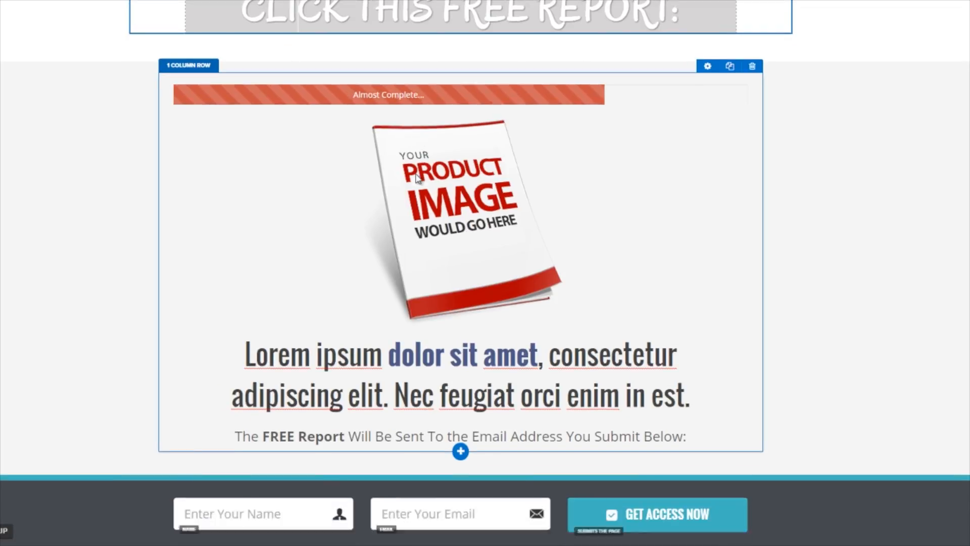
pyautogui.click(410, 229)
pyautogui.scroll(-3, 384, 228)
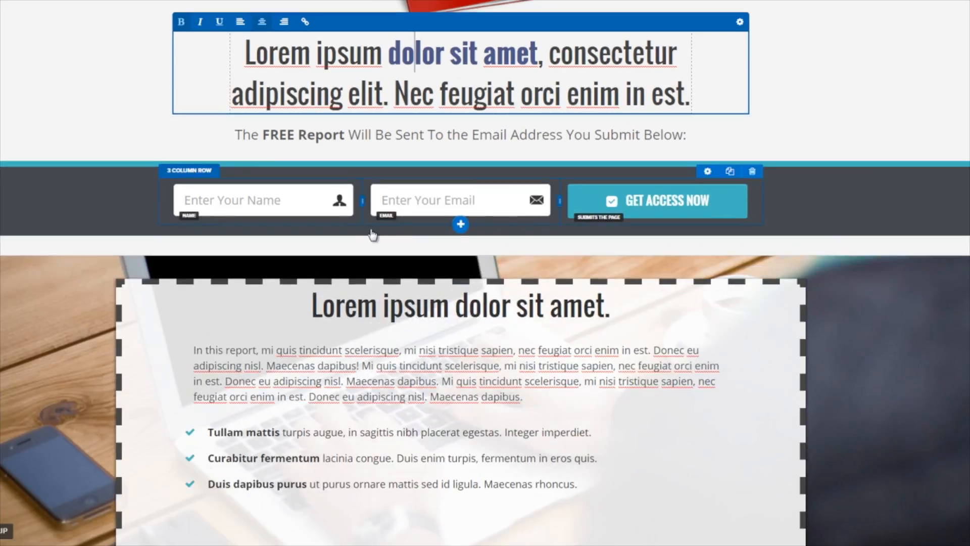
pyautogui.scroll(-3, 399, 200)
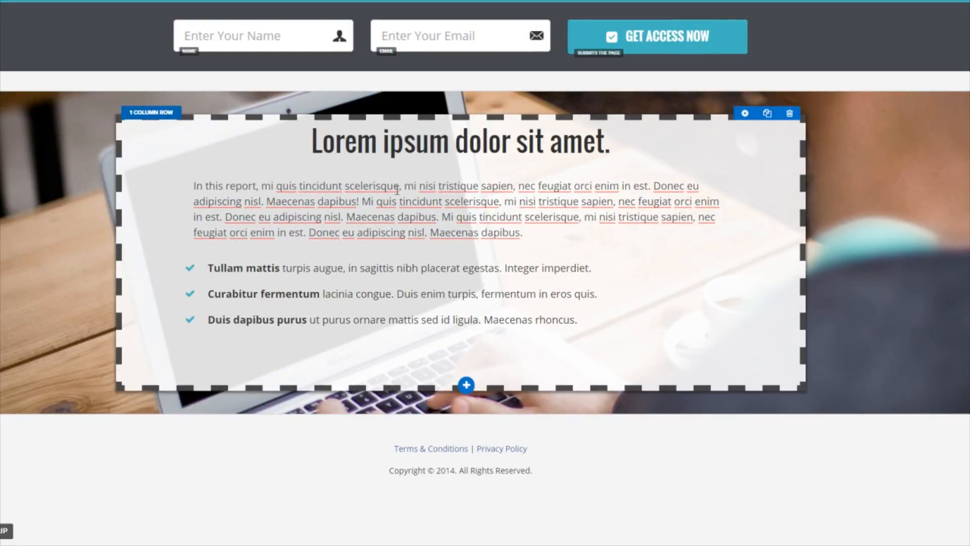
pyautogui.scroll(9, 398, 191)
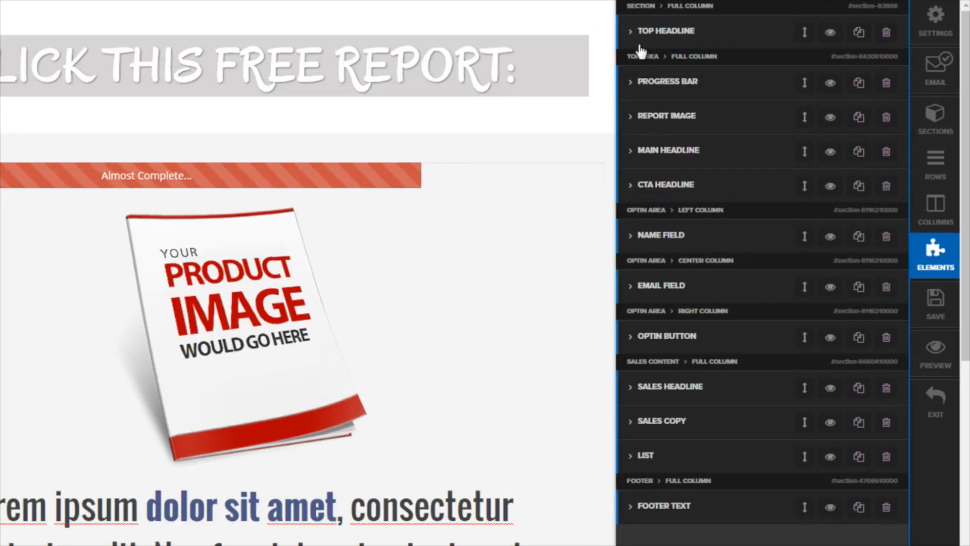
# Set the top headline's top margin to 0 and its text color to near-black #050000.
pyautogui.click(685, 35)
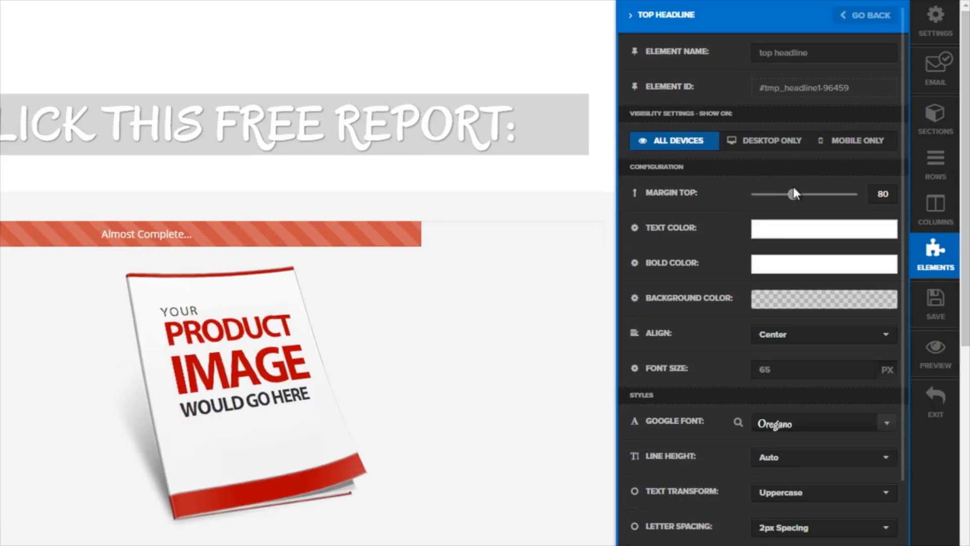
pyautogui.moveTo(793, 194); pyautogui.dragTo(750, 195)
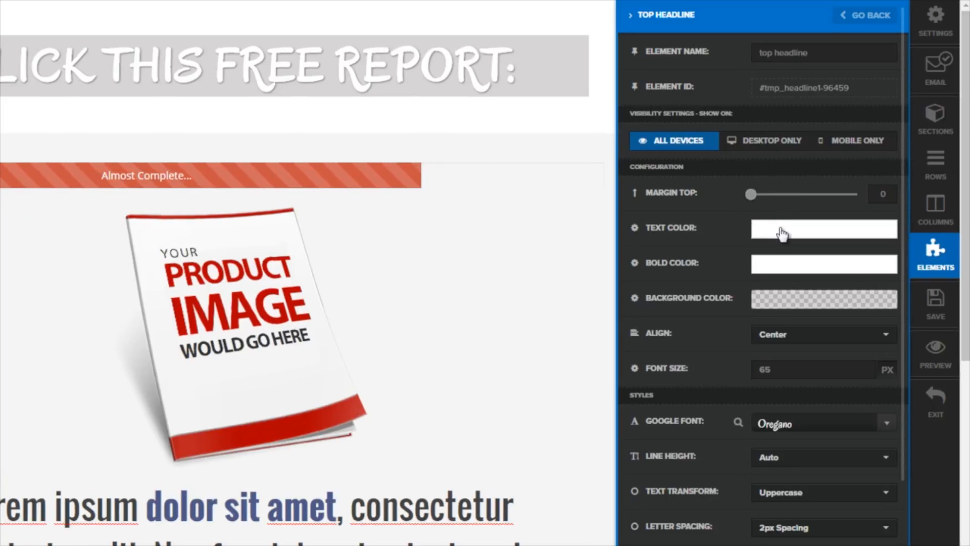
pyautogui.click(782, 234)
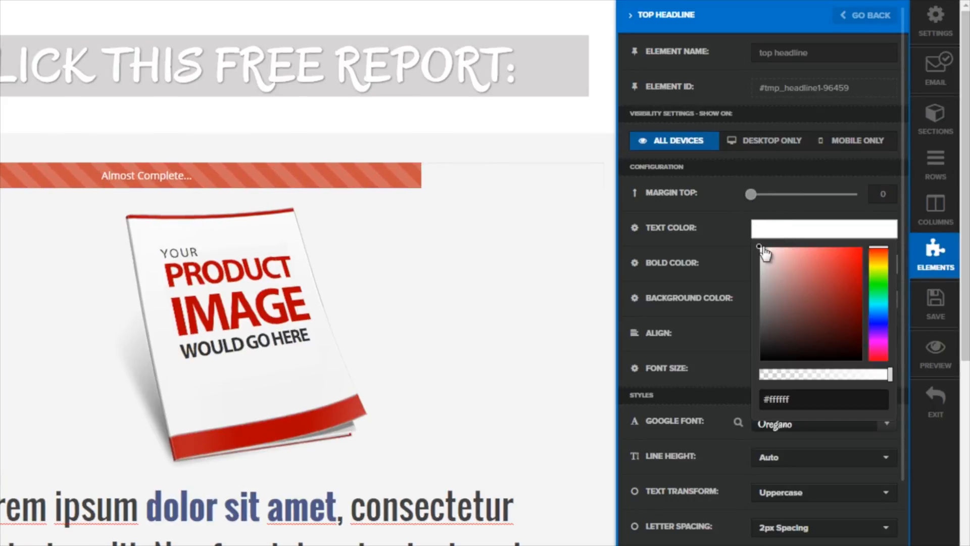
pyautogui.moveTo(774, 276)
pyautogui.mouseDown()
pyautogui.moveTo(862, 346)
pyautogui.moveTo(861, 359)
pyautogui.mouseUp()
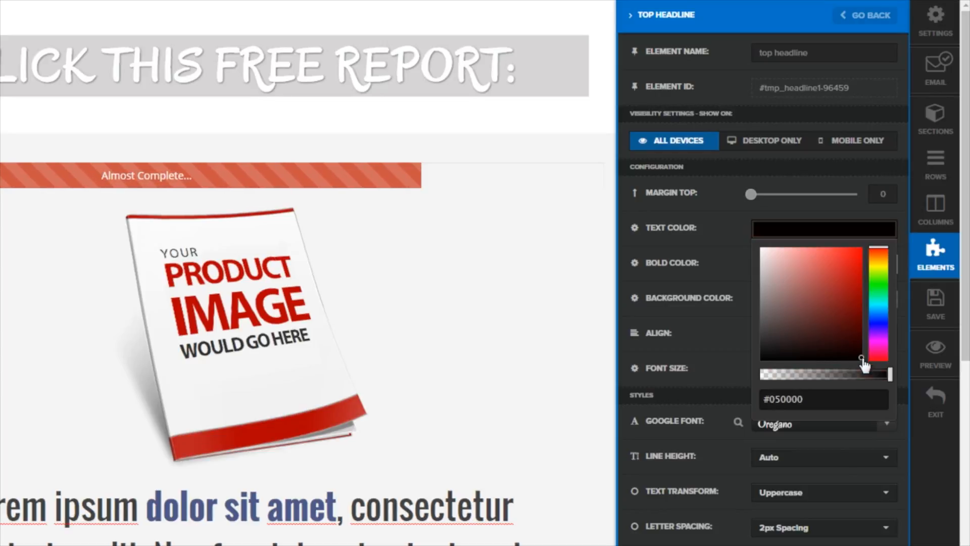
pyautogui.click(726, 257)
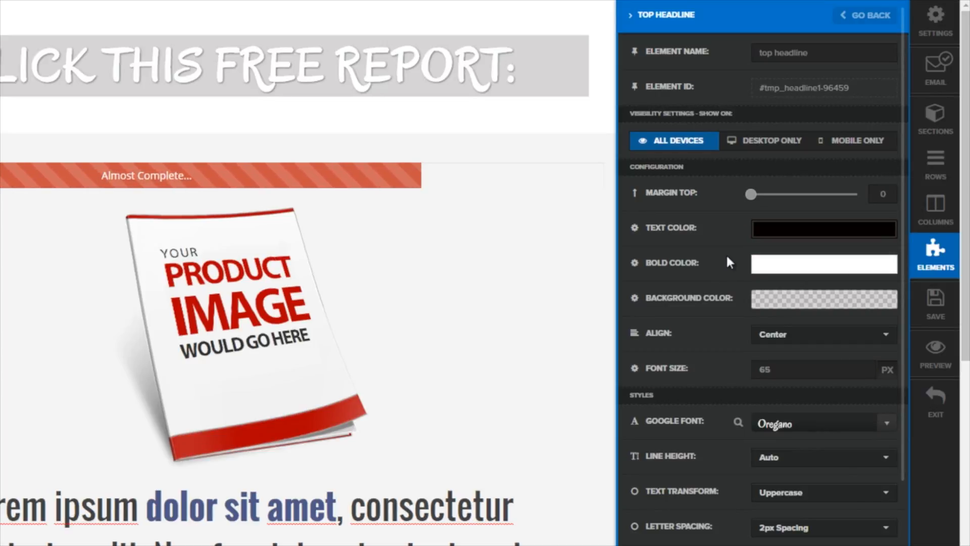
# Set the top headline's bold color to black #000000 and return to the list of elements.
pyautogui.click(771, 264)
pyautogui.moveTo(820, 335); pyautogui.dragTo(859, 396)
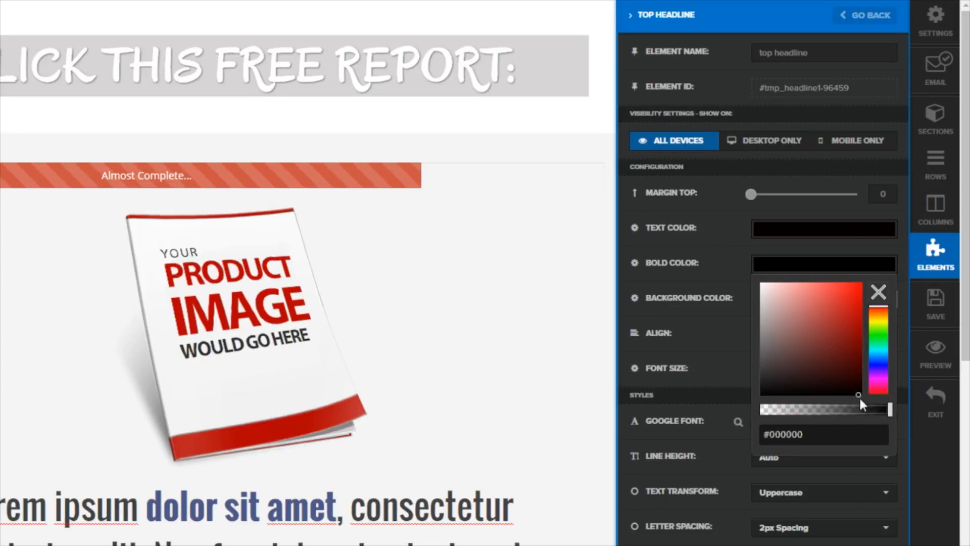
pyautogui.click(723, 334)
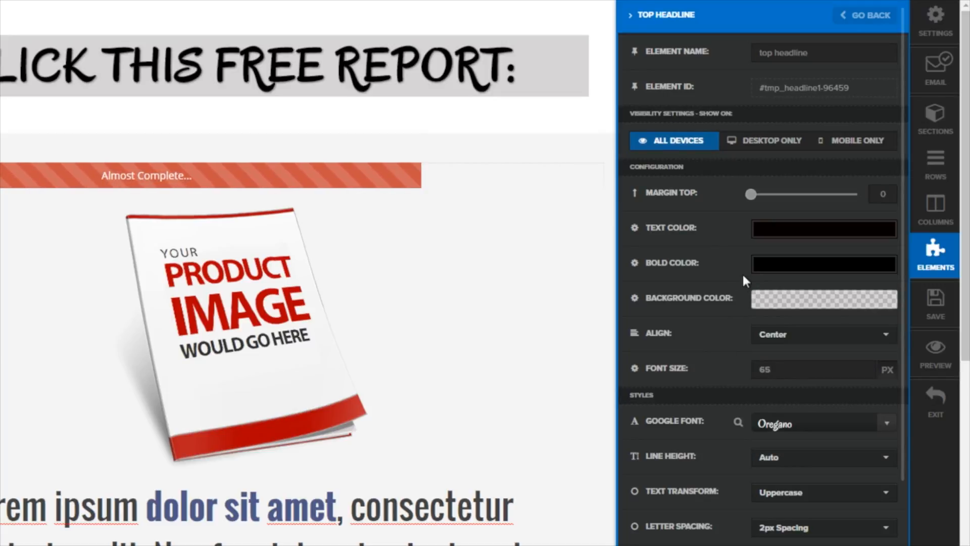
pyautogui.scroll(-2, 742, 277)
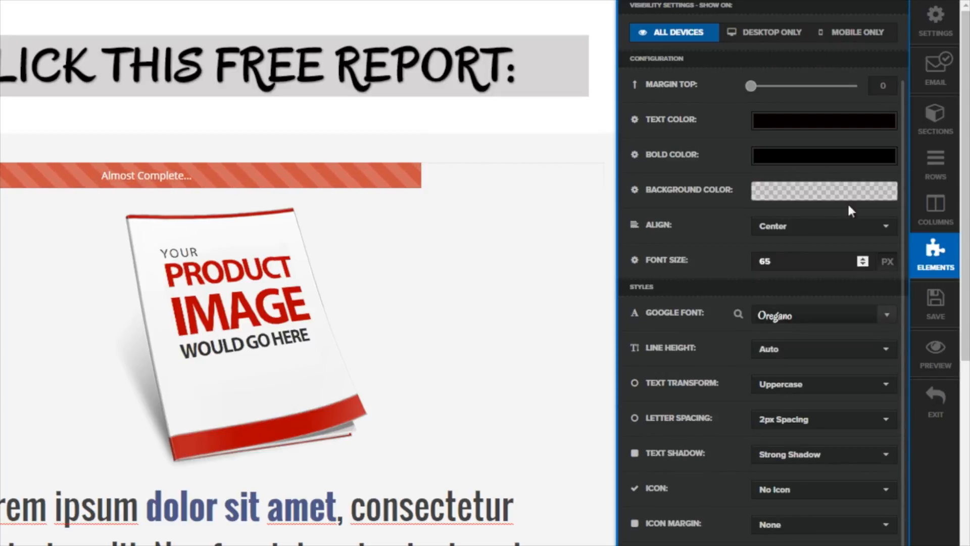
pyautogui.click(938, 255)
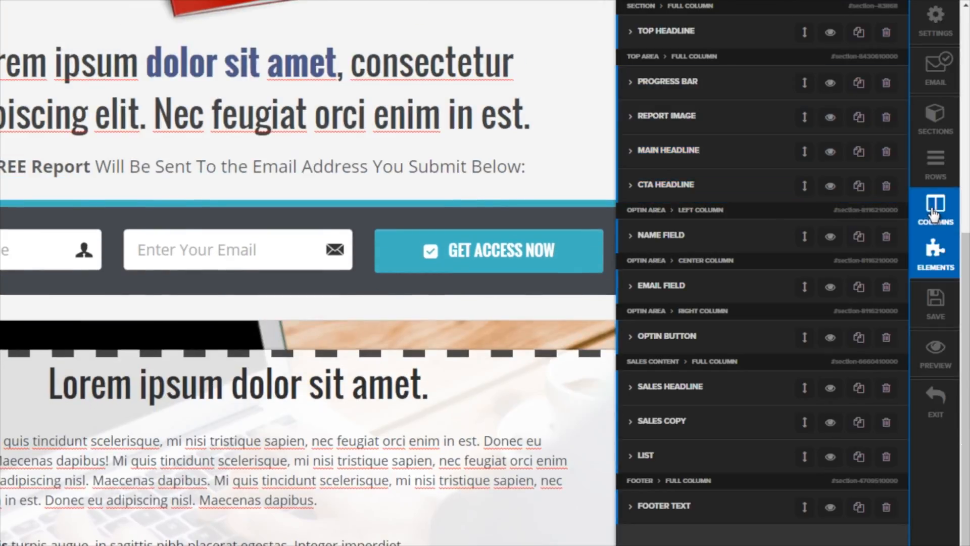
# Look over the page's columns and rows, and open the settings of the top section's one-column row.
pyautogui.click(933, 214)
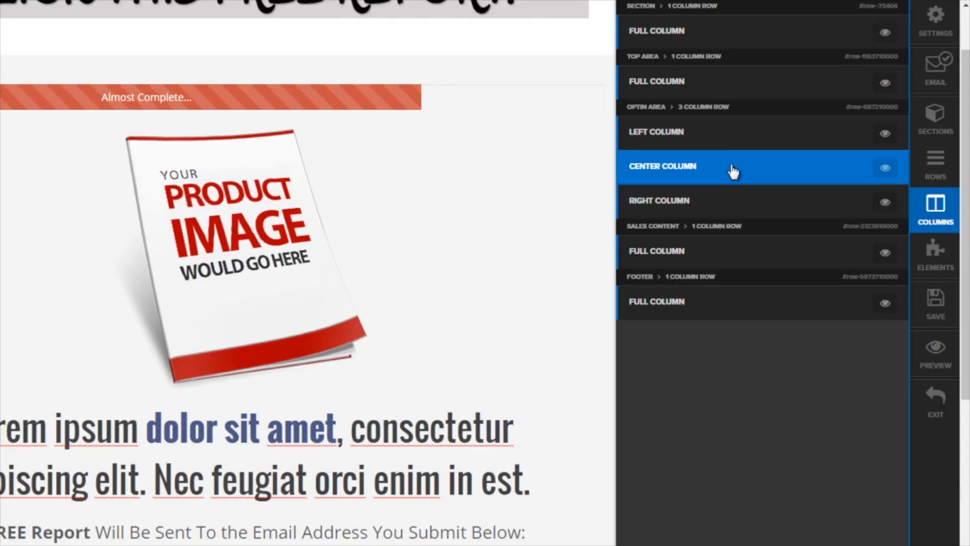
pyautogui.click(935, 167)
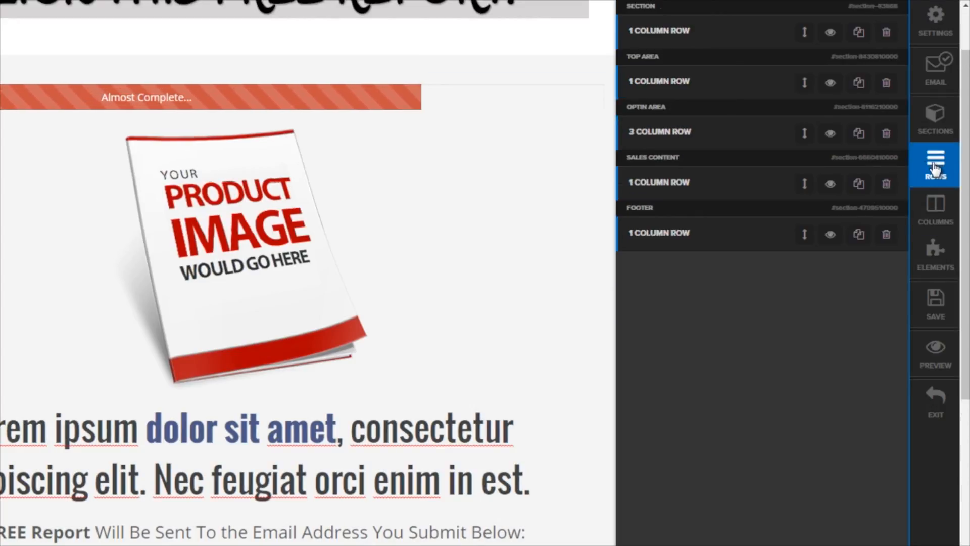
pyautogui.click(680, 36)
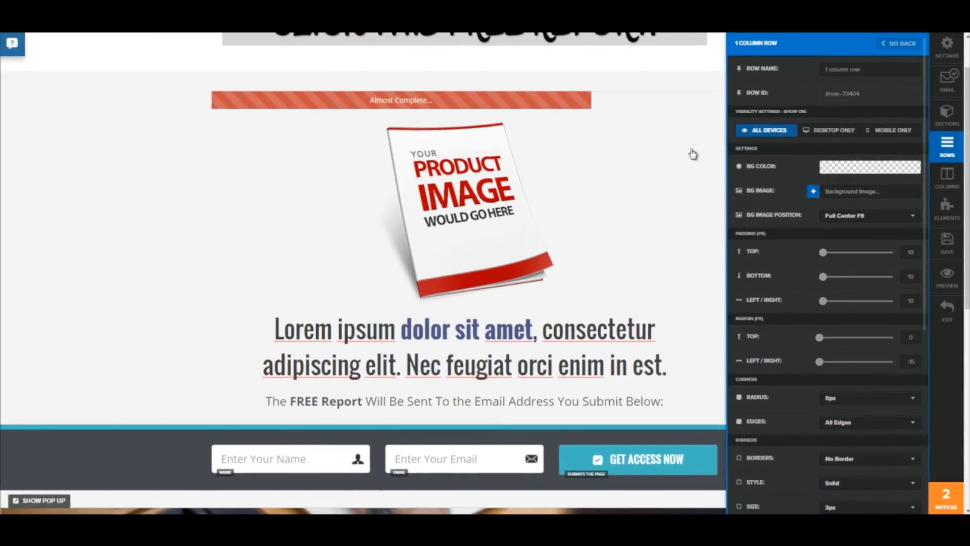
pyautogui.scroll(1, 693, 154)
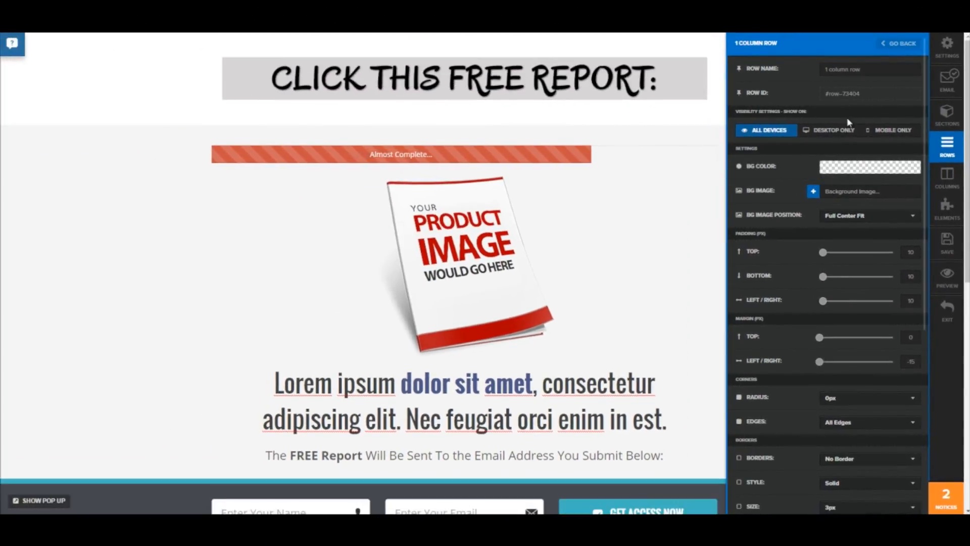
pyautogui.click(945, 147)
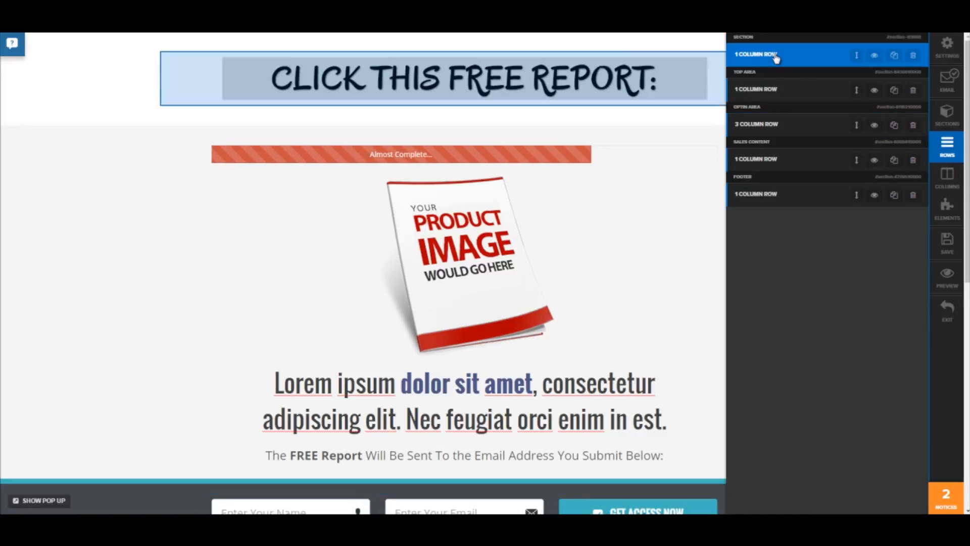
pyautogui.click(775, 56)
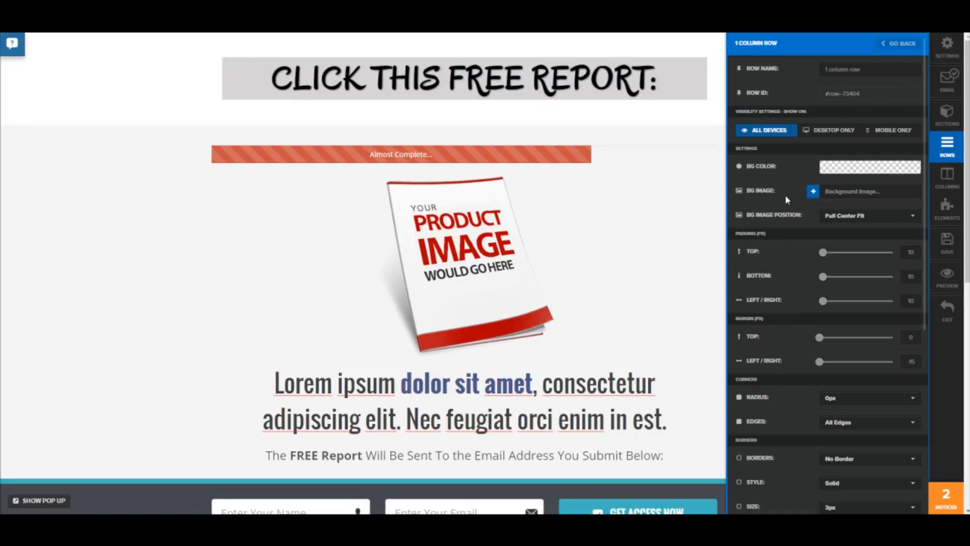
# Try the Fill 100% Width background image position on the top row and switch it back to Full Center Fit.
pyautogui.scroll(-2, 783, 194)
pyautogui.click(891, 132)
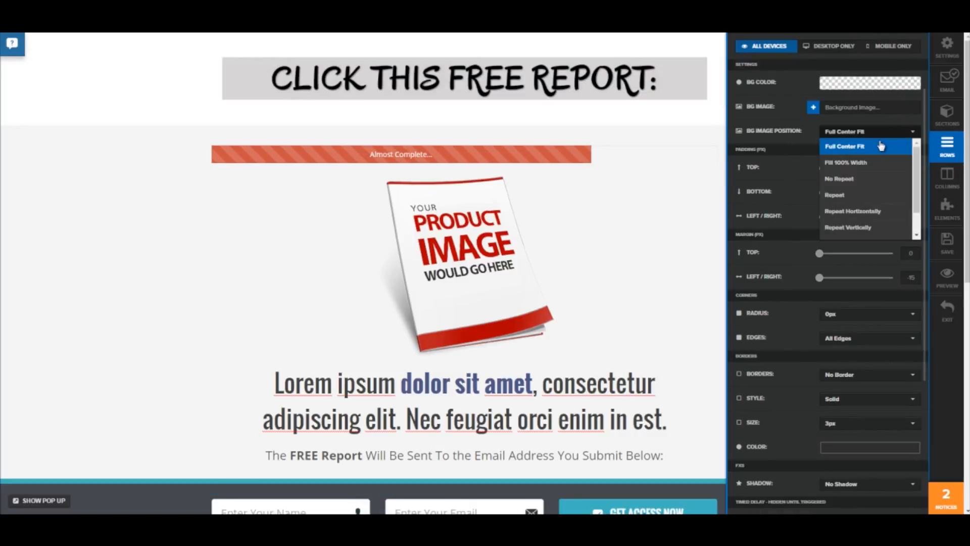
pyautogui.click(861, 162)
pyautogui.scroll(2, 788, 162)
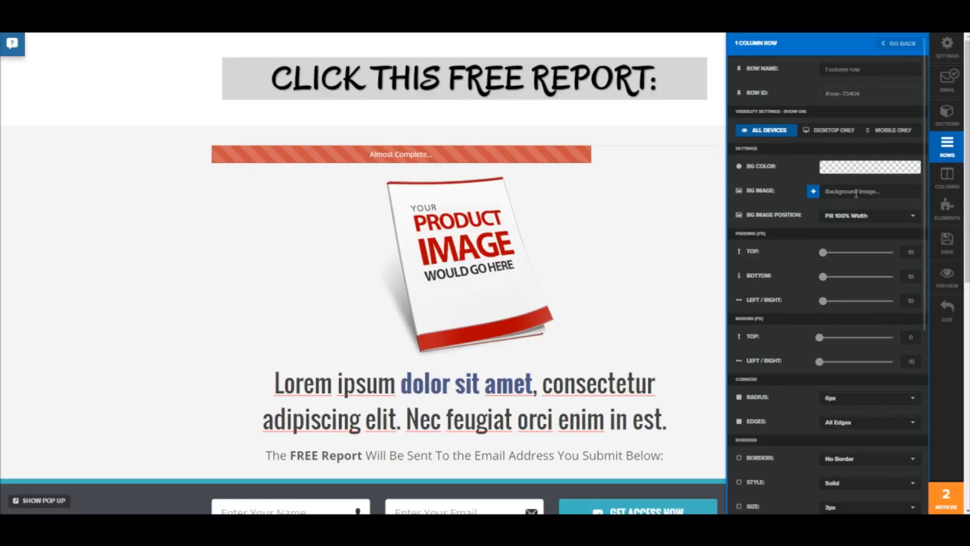
pyautogui.click(881, 222)
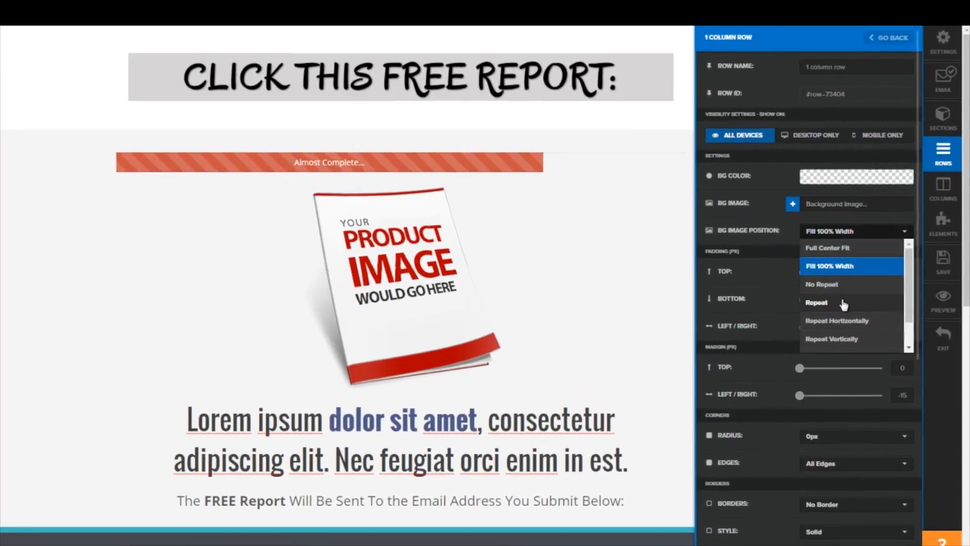
pyautogui.click(829, 247)
pyautogui.scroll(-6, 784, 242)
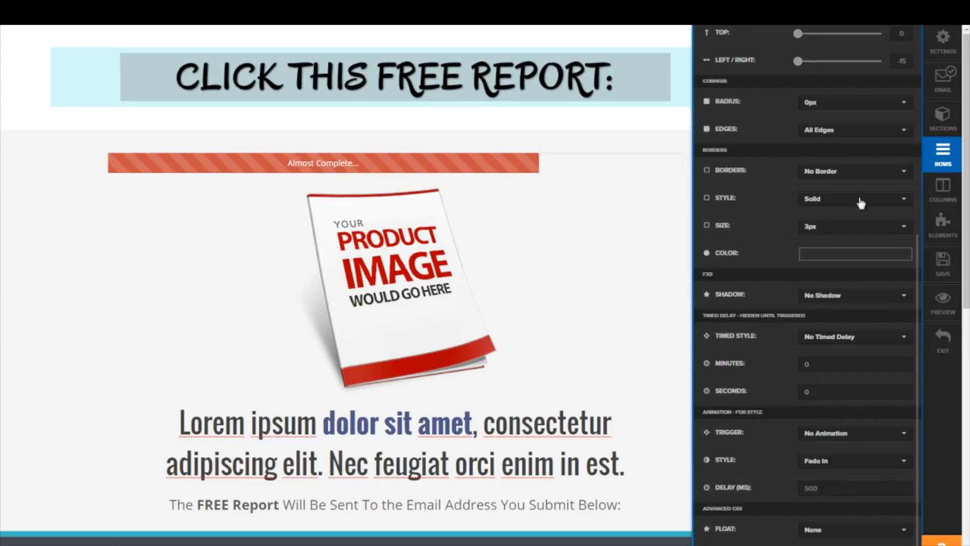
# Look over the page's list of rows and bring up the list of its sections.
pyautogui.click(943, 153)
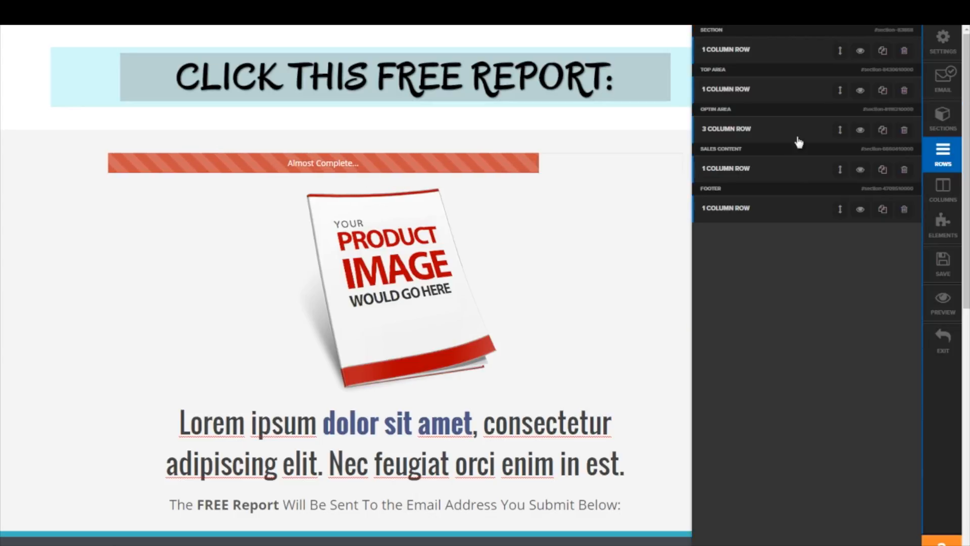
pyautogui.click(859, 133)
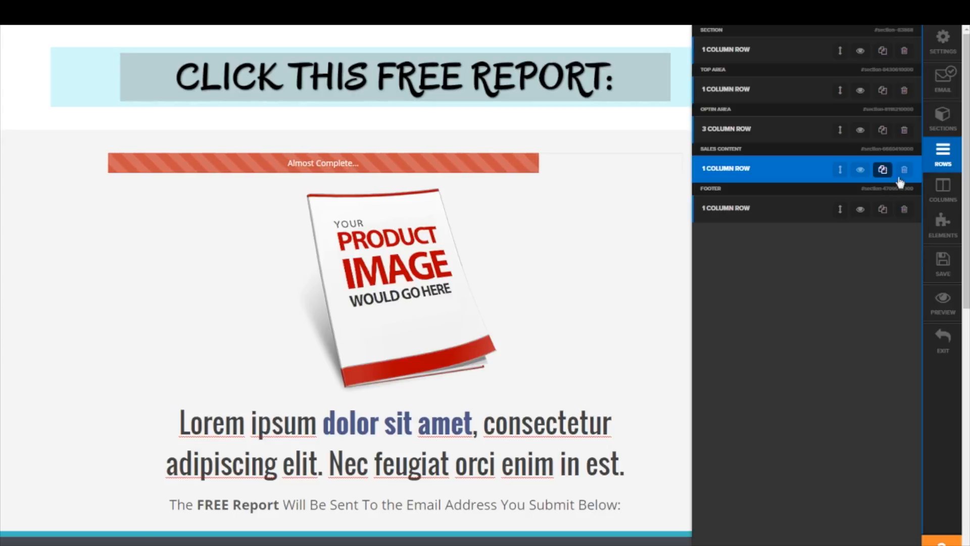
pyautogui.click(943, 191)
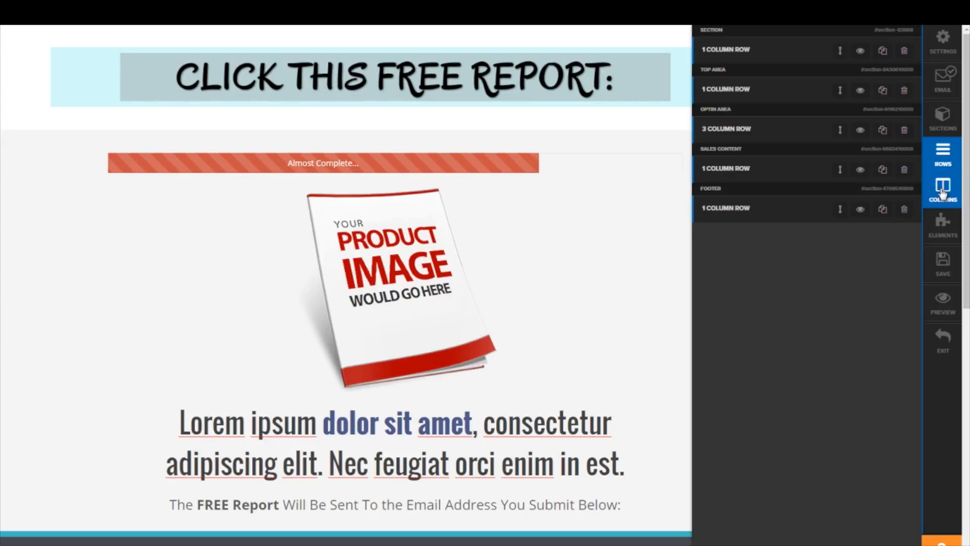
pyautogui.click(939, 122)
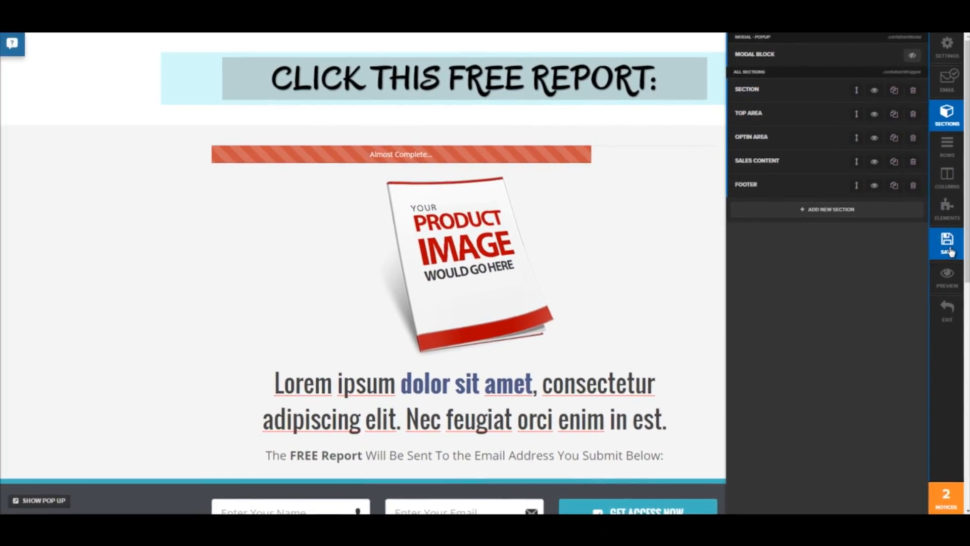
# Save the optin page and preview it from the top headline down to the footer.
pyautogui.click(948, 244)
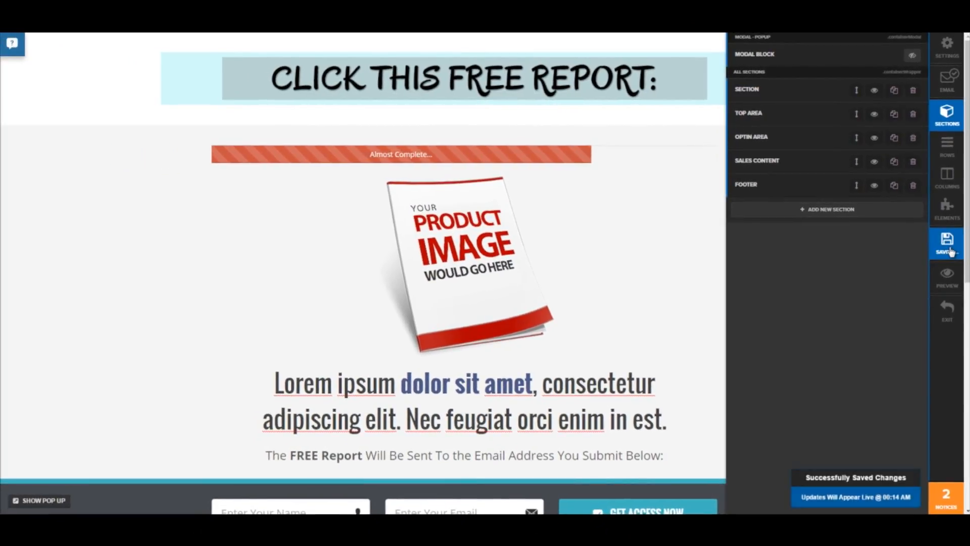
pyautogui.click(945, 279)
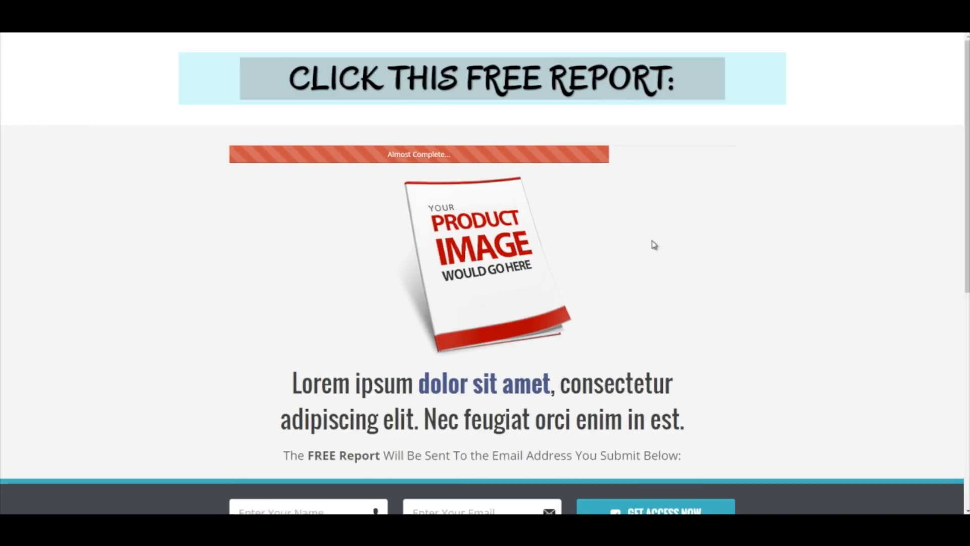
pyautogui.scroll(-4, 649, 236)
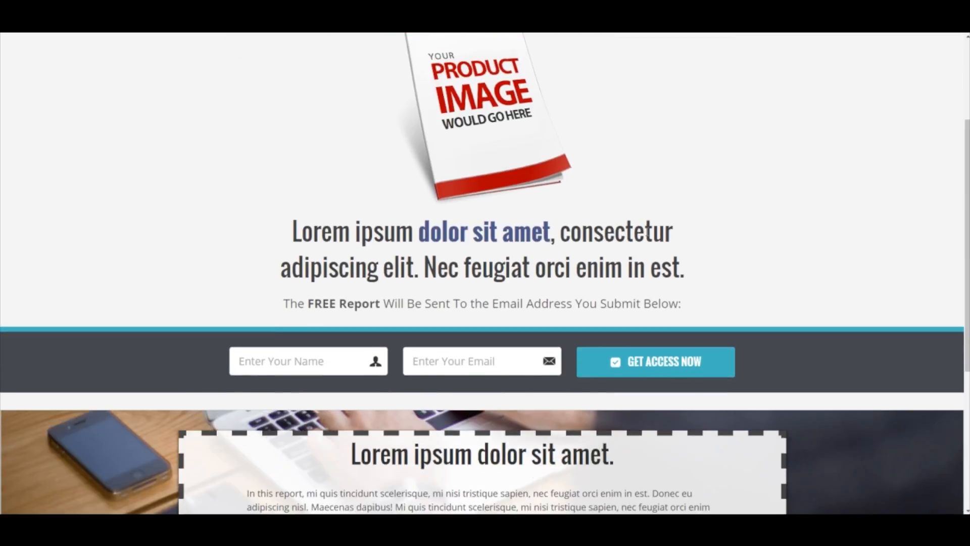
pyautogui.scroll(-3, 647, 231)
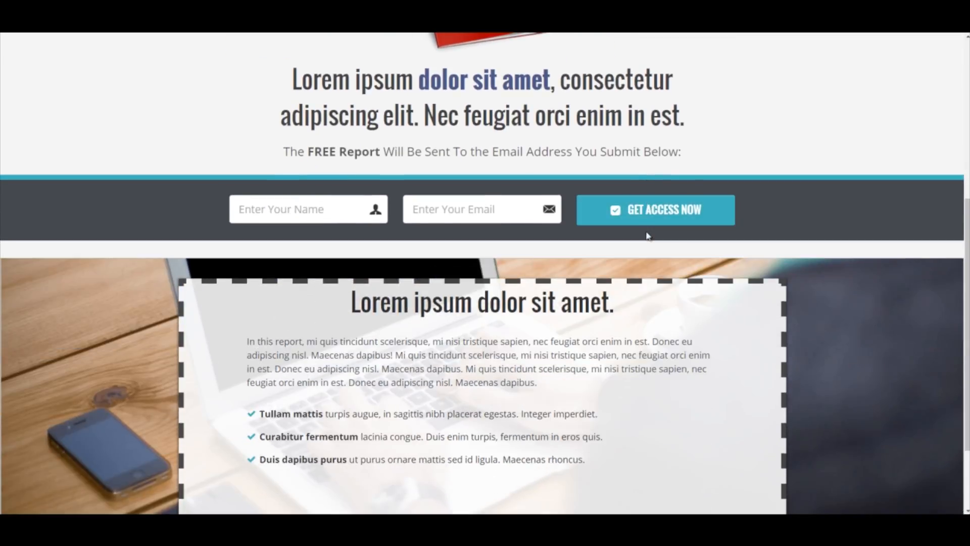
pyautogui.scroll(-2, 648, 236)
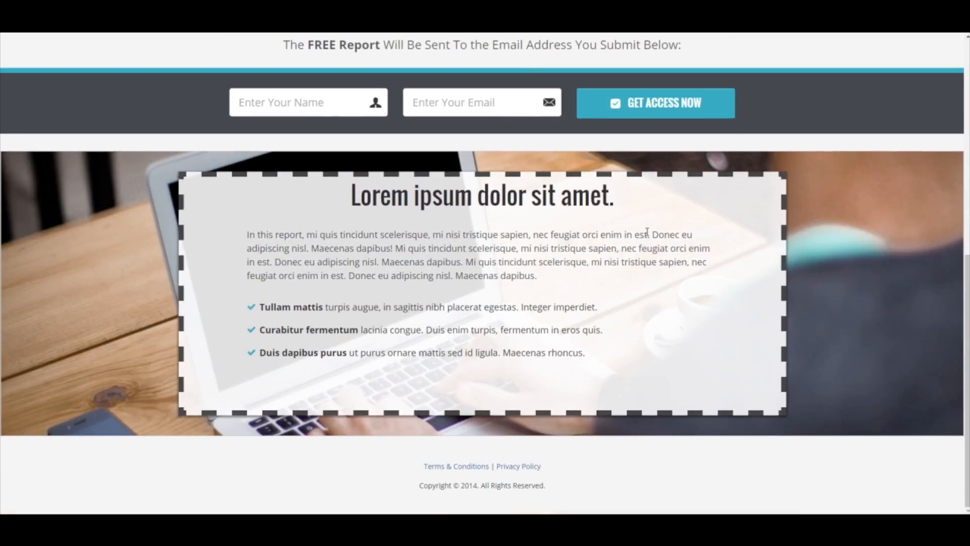
pyautogui.scroll(8, 647, 232)
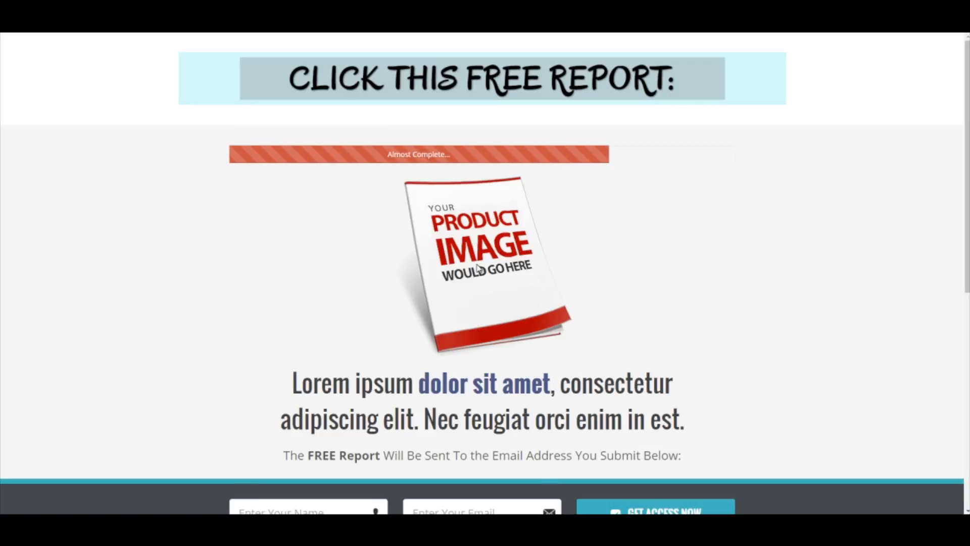
pyautogui.scroll(-1, 478, 268)
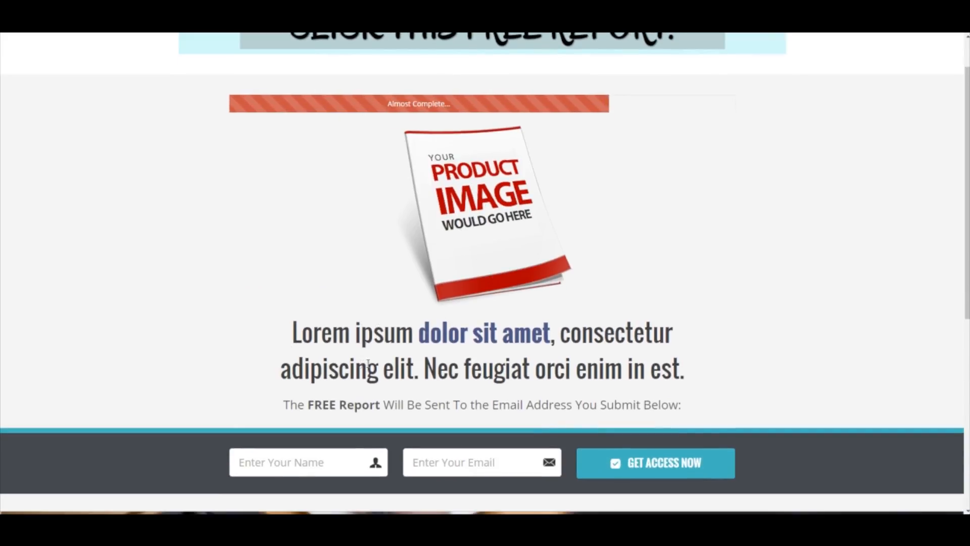
pyautogui.scroll(-1, 414, 333)
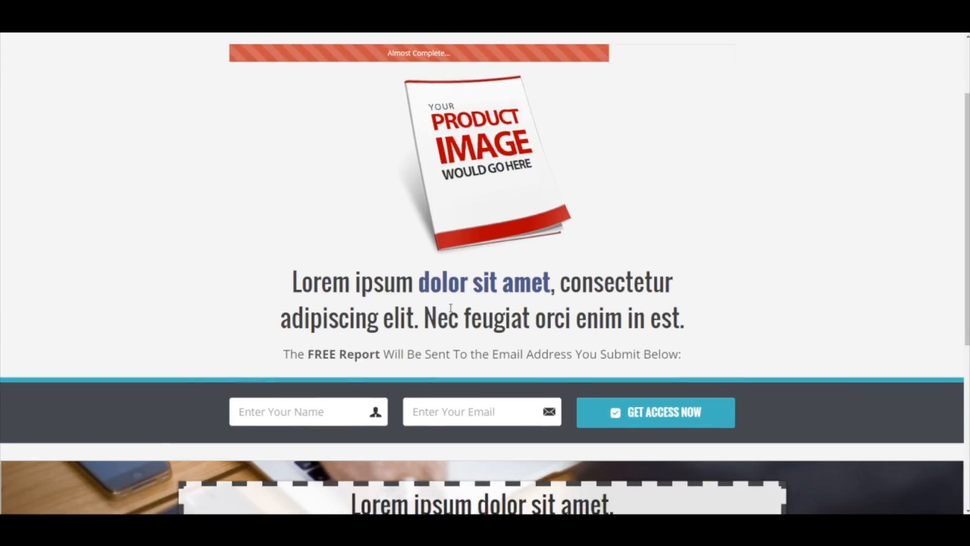
pyautogui.scroll(-1, 447, 308)
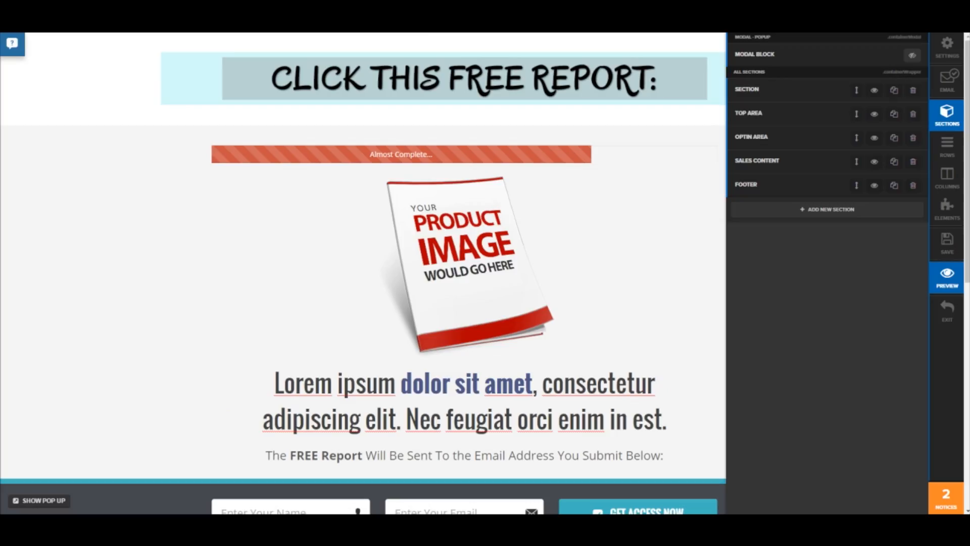
# Exit the page editor and show the Thank You templates of the Optin category for the funnel's Thank You step.
pyautogui.click(672, 275)
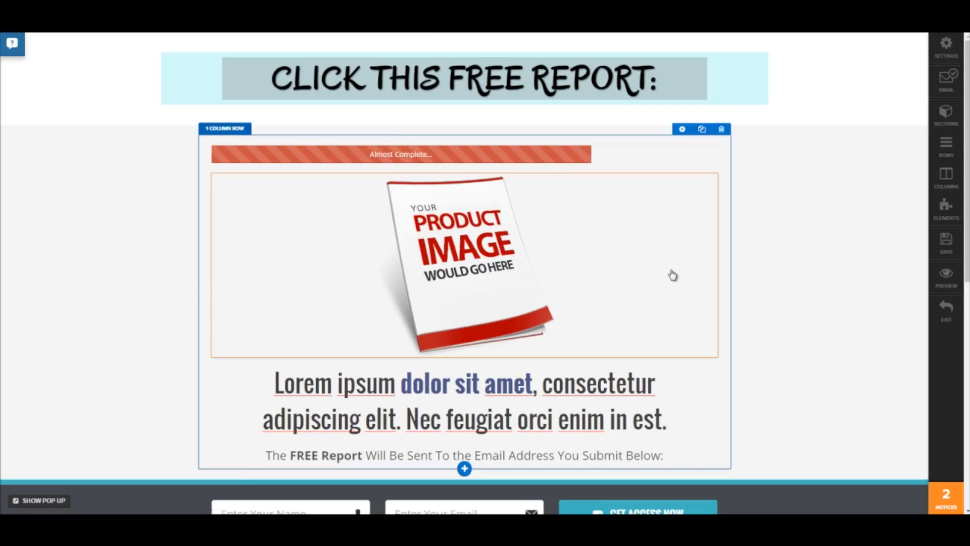
pyautogui.click(946, 309)
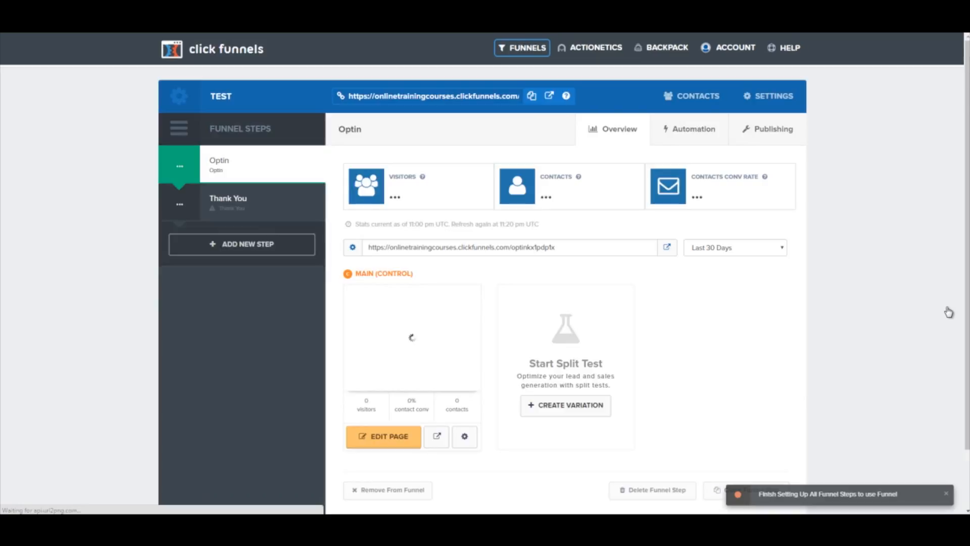
pyautogui.click(260, 208)
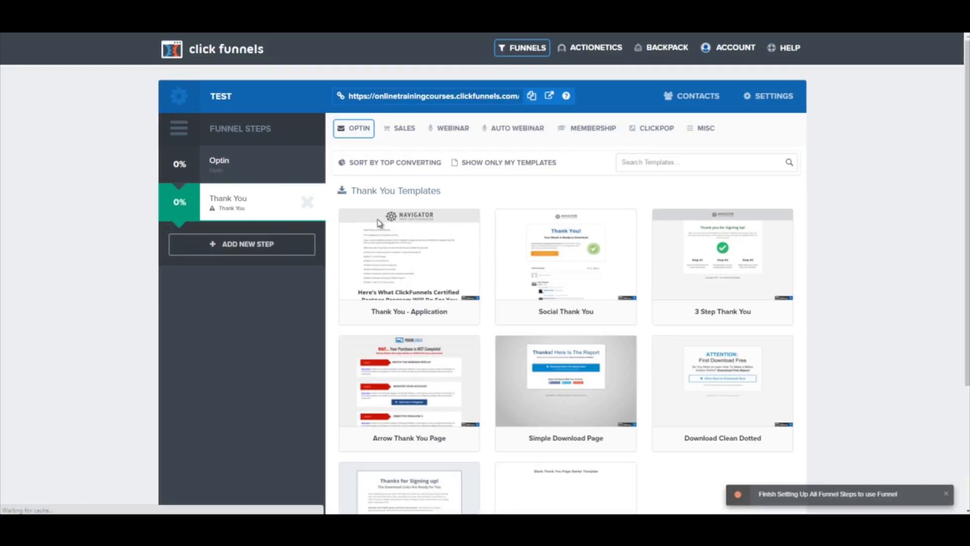
pyautogui.click(360, 129)
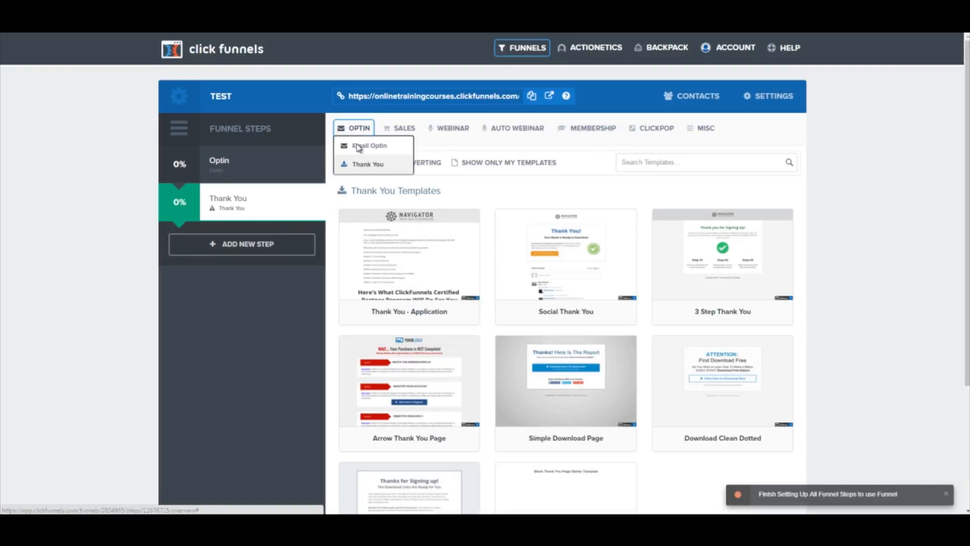
pyautogui.click(360, 164)
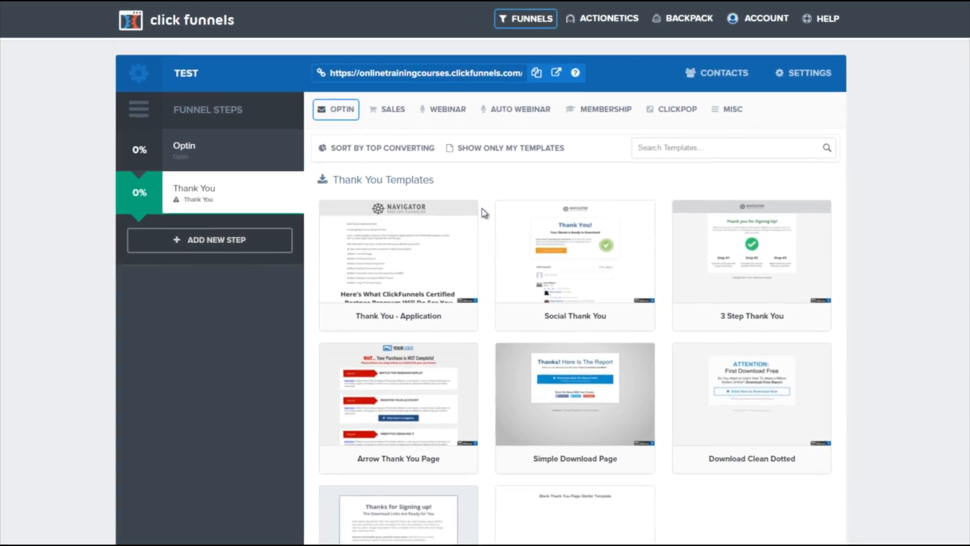
# Preview the Arrow Thank You Page template through all its steps and return to the template list.
pyautogui.scroll(-2, 484, 212)
pyautogui.moveTo(424, 276)
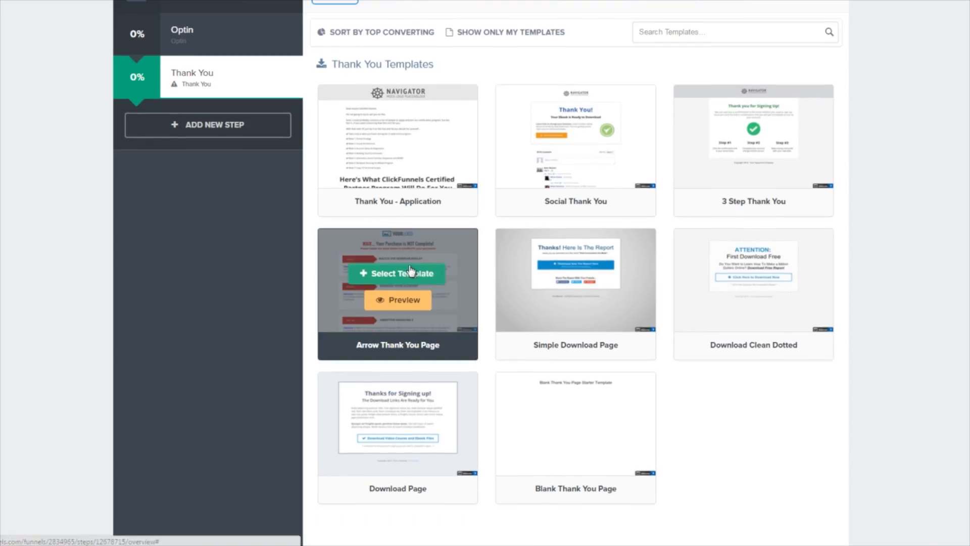
pyautogui.click(401, 302)
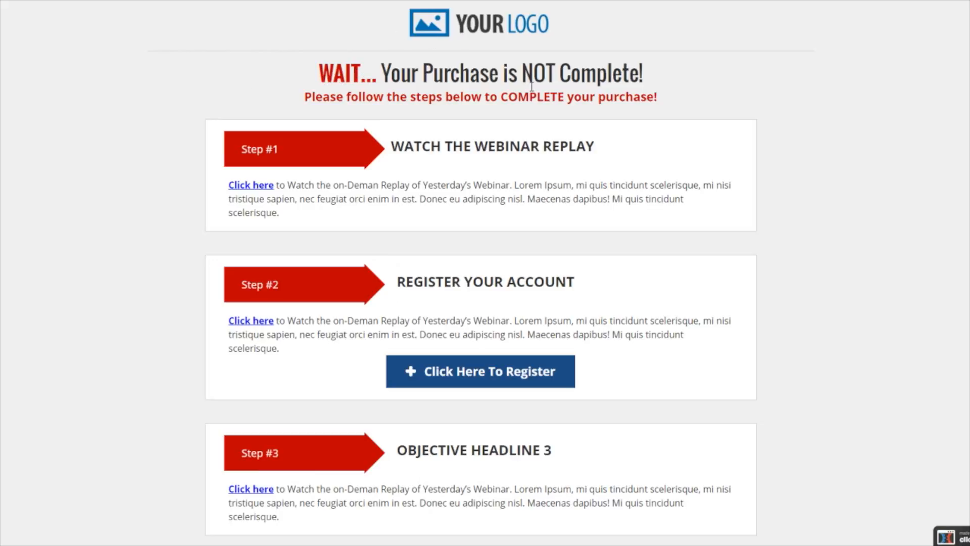
pyautogui.scroll(-2, 201, 102)
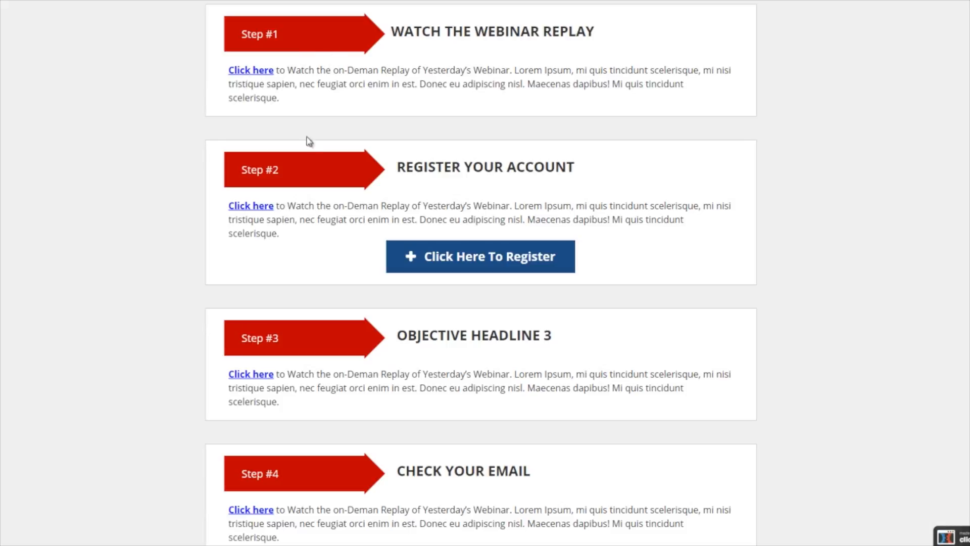
pyautogui.scroll(-2, 193, 141)
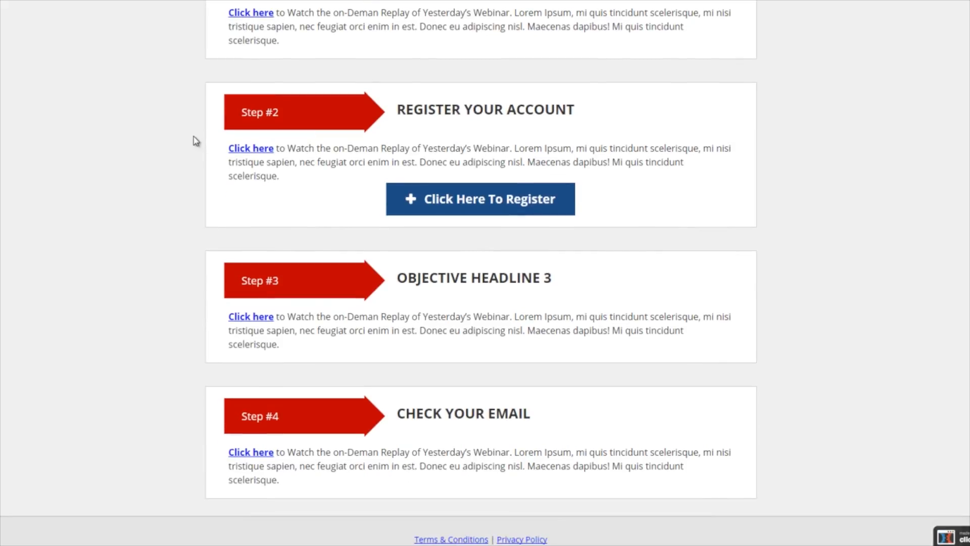
pyautogui.scroll(5, 187, 137)
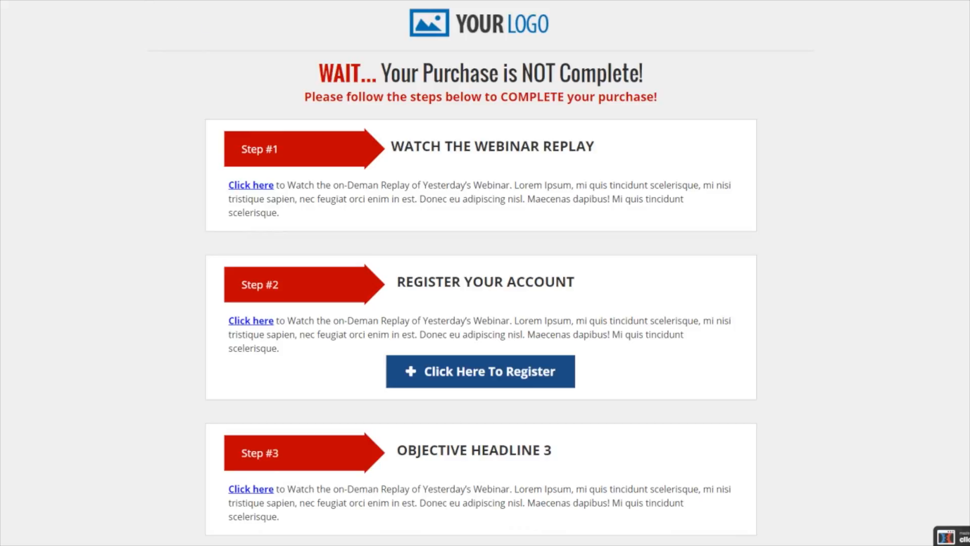
pyautogui.press('Escape')
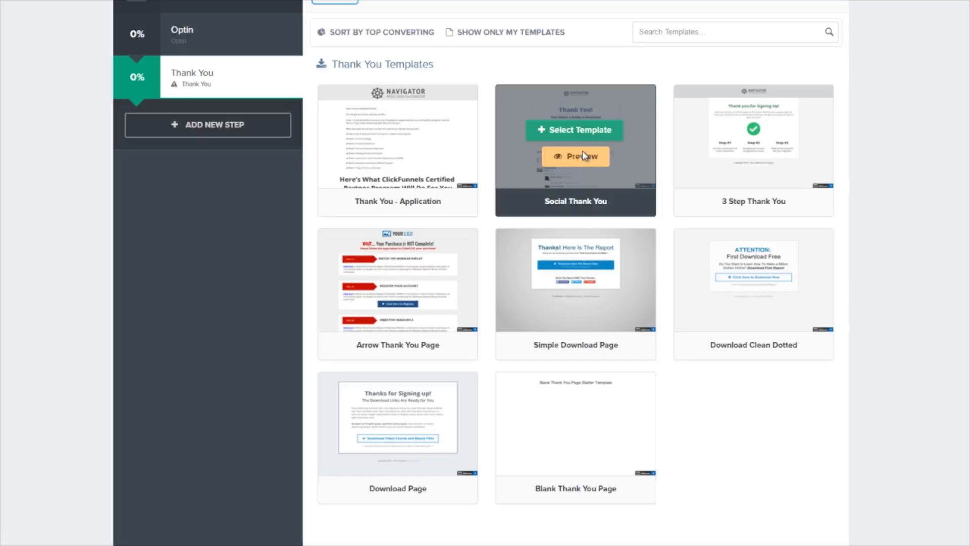
# Preview the Social Thank You template with its comments area and close the preview.
pyautogui.click(583, 156)
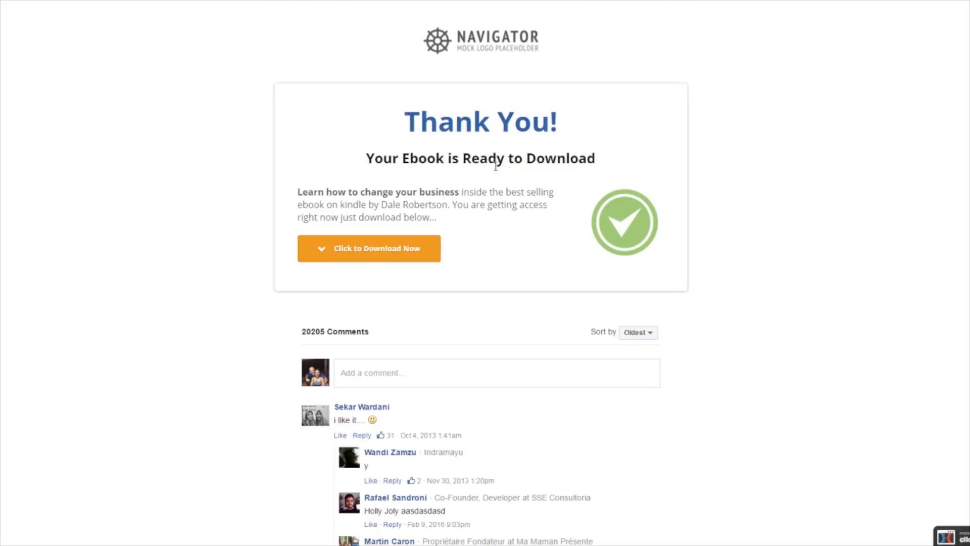
pyautogui.scroll(-1, 321, 277)
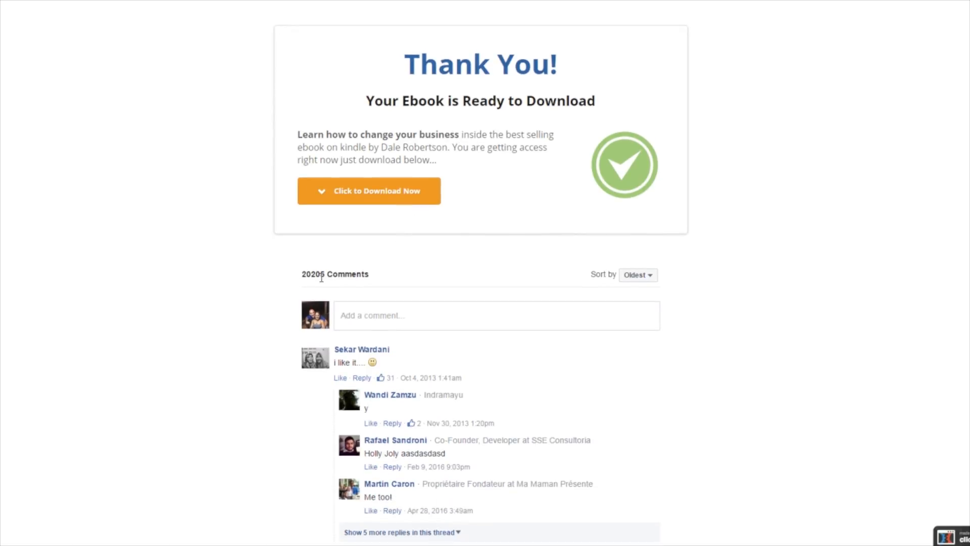
pyautogui.scroll(1, 286, 289)
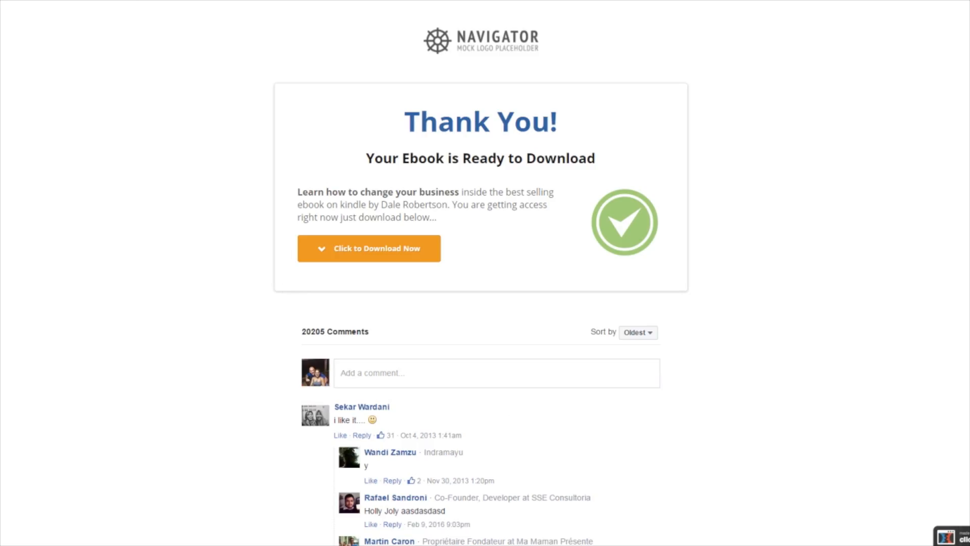
pyautogui.hotkey('ctrl', 'w')
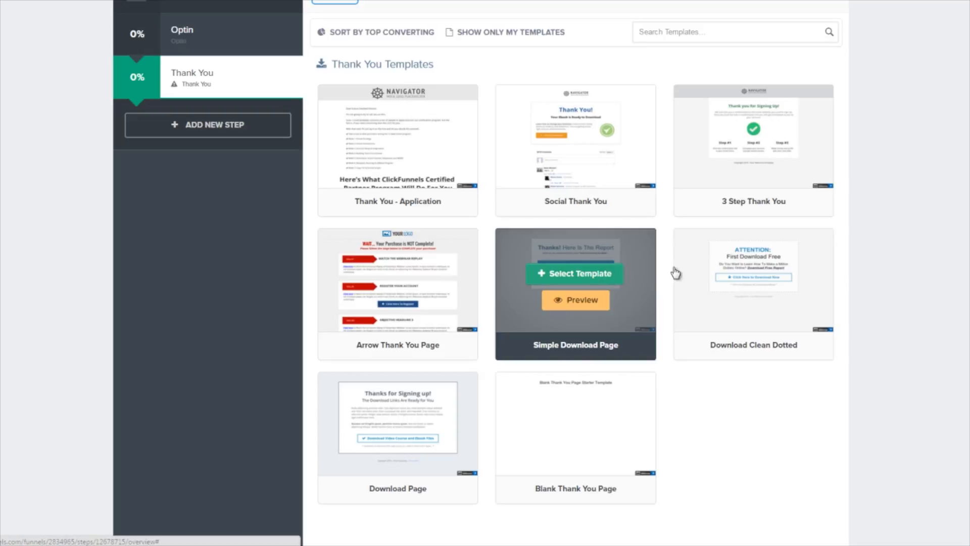
# Apply the Download Clean Dotted template to the Thank You step and open the page for editing.
pyautogui.click(752, 273)
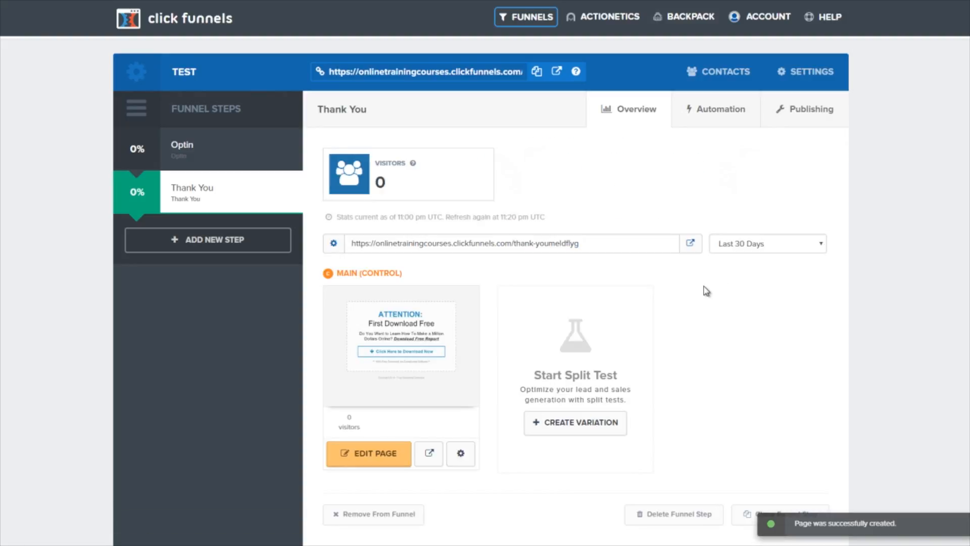
pyautogui.scroll(-1, 705, 291)
pyautogui.scroll(1, 705, 291)
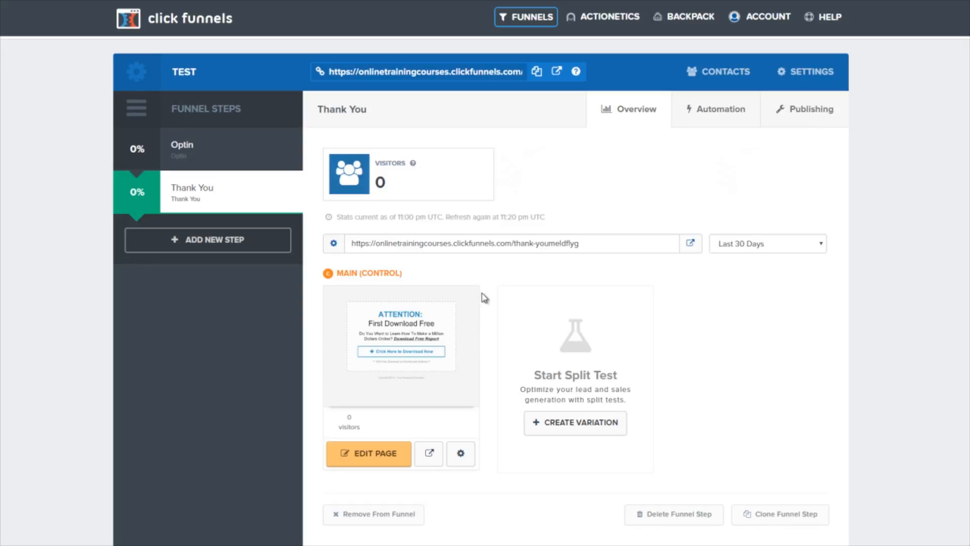
pyautogui.click(365, 453)
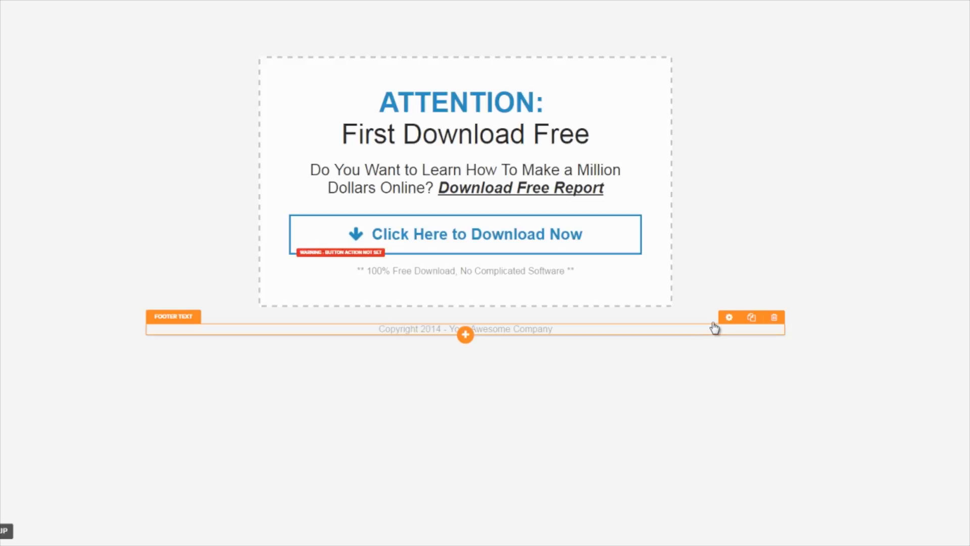
# Set the bold color of the "ATTENTION: First Download Free" headline to a darker blue and close its settings.
pyautogui.click(504, 100)
pyautogui.click(540, 100)
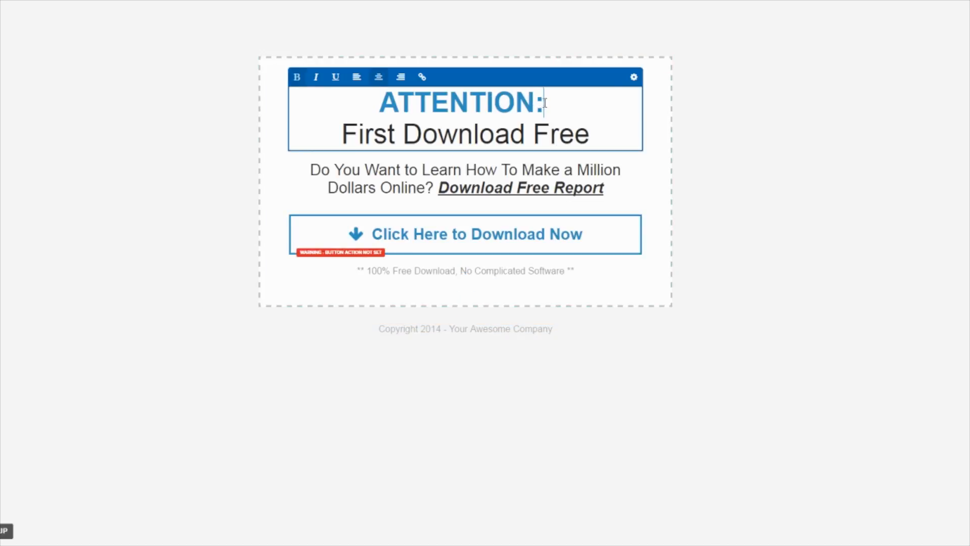
pyautogui.click(633, 78)
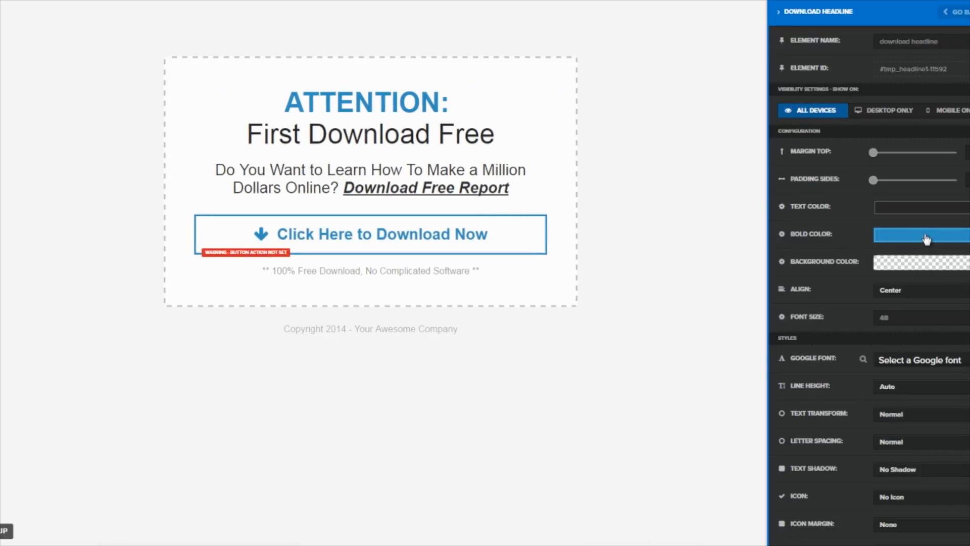
pyautogui.click(926, 237)
pyautogui.moveTo(940, 272)
pyautogui.mouseDown()
pyautogui.moveTo(910, 286)
pyautogui.moveTo(946, 298)
pyautogui.mouseUp()
pyautogui.click(576, 158)
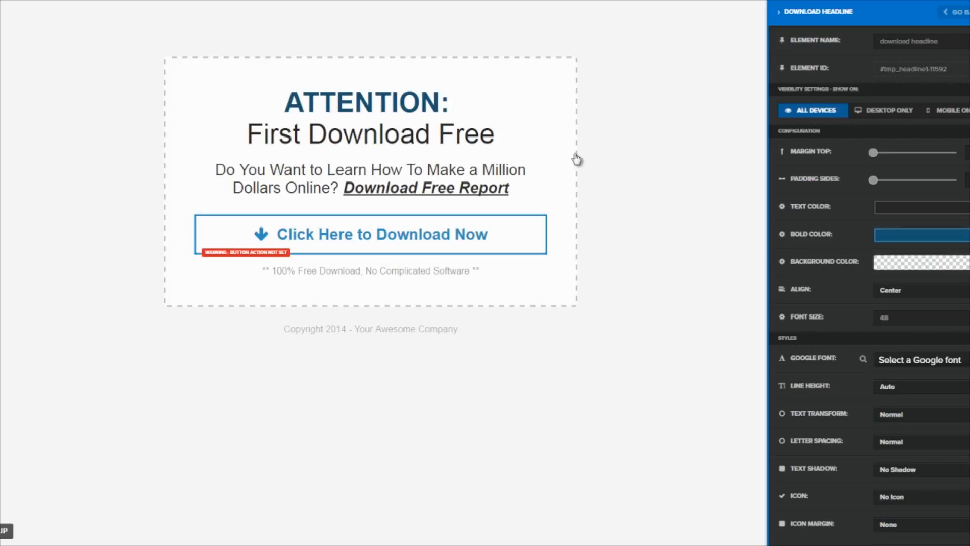
pyautogui.click(550, 147)
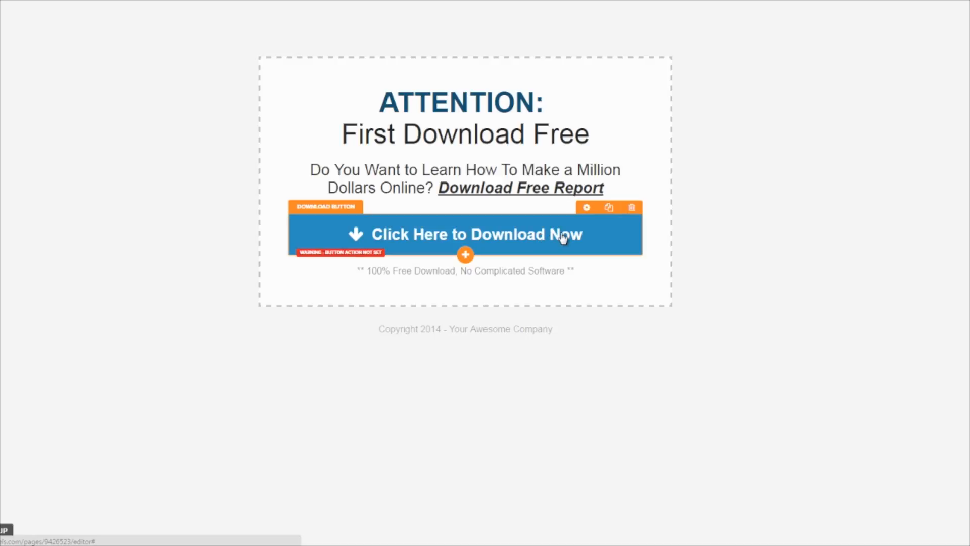
# Review the settings of the Click Here to Download Now button on the Thank You page and close them.
pyautogui.click(587, 209)
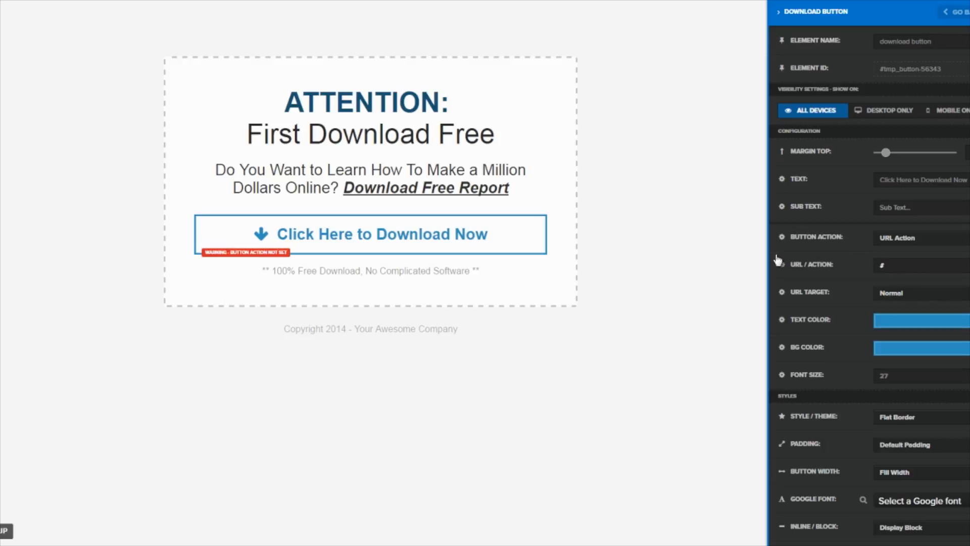
pyautogui.click(688, 253)
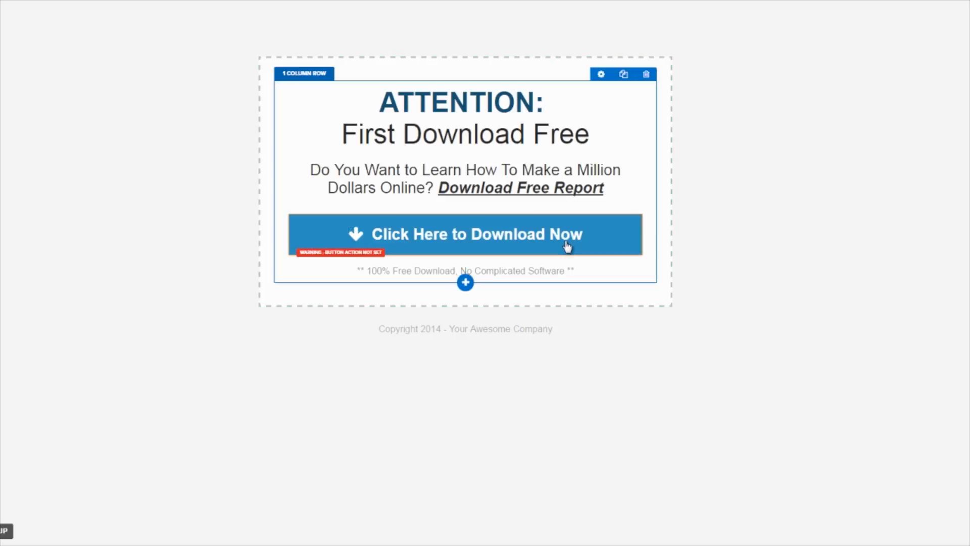
pyautogui.moveTo(566, 245)
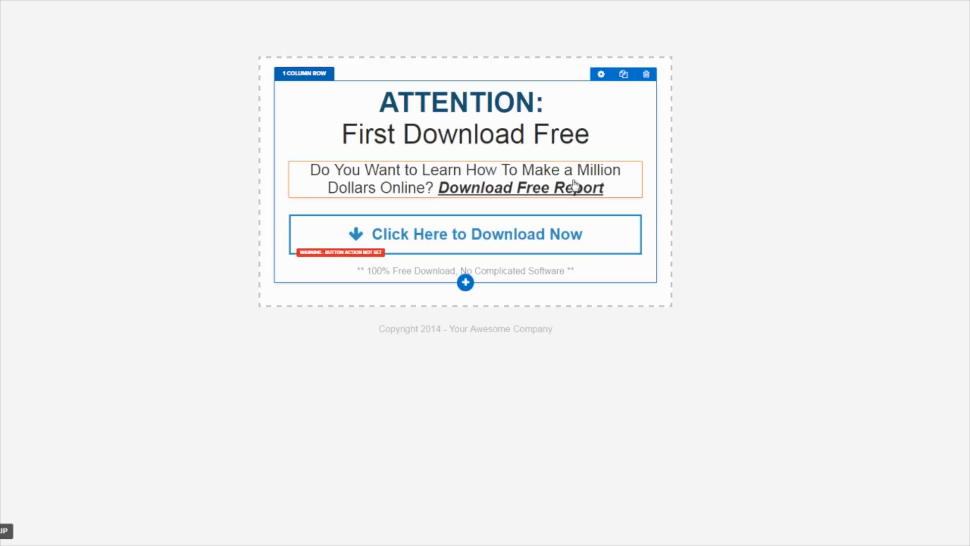
pyautogui.moveTo(573, 188); pyautogui.dragTo(567, 165)
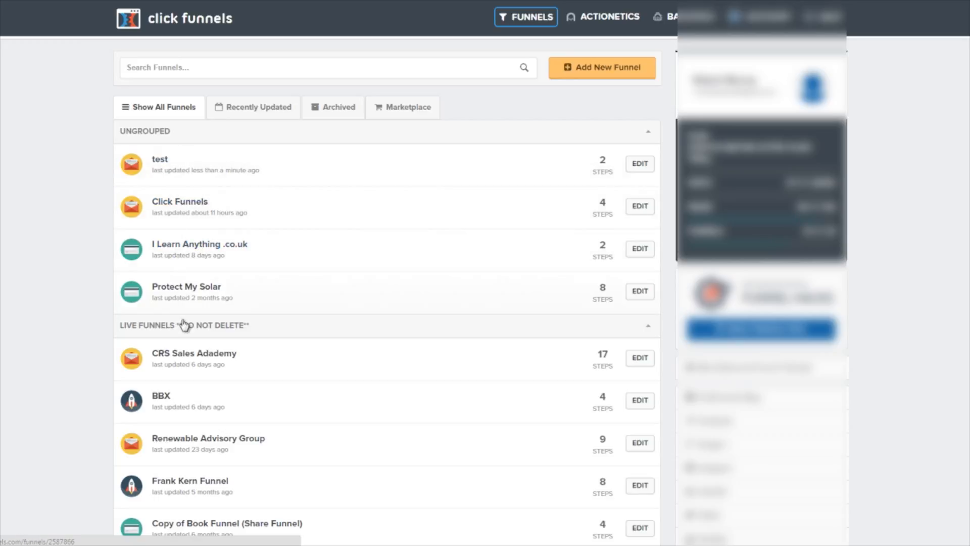
# Open the CRS Sales Adademy funnel from the live funnels group in the funnel list.
pyautogui.scroll(-2, 231, 243)
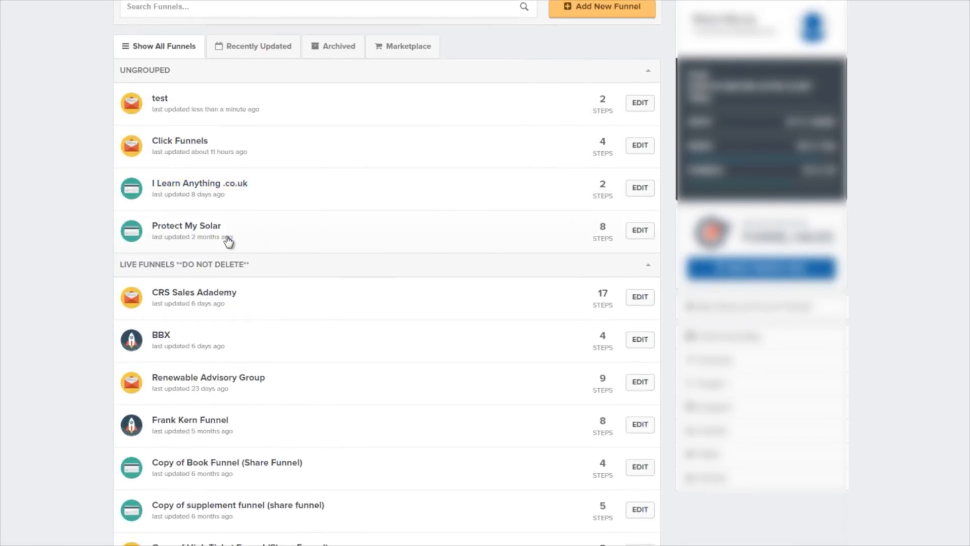
pyautogui.scroll(-1, 195, 243)
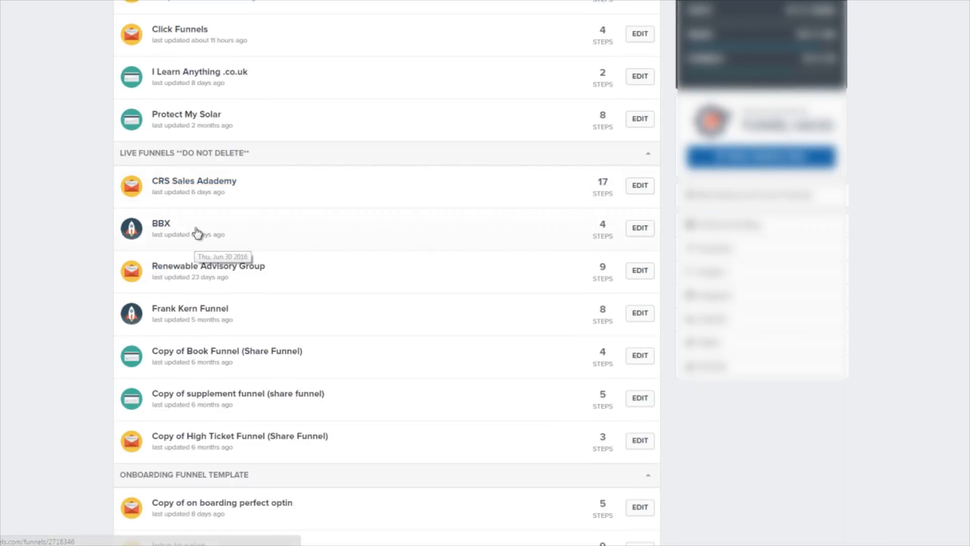
pyautogui.scroll(-1, 190, 235)
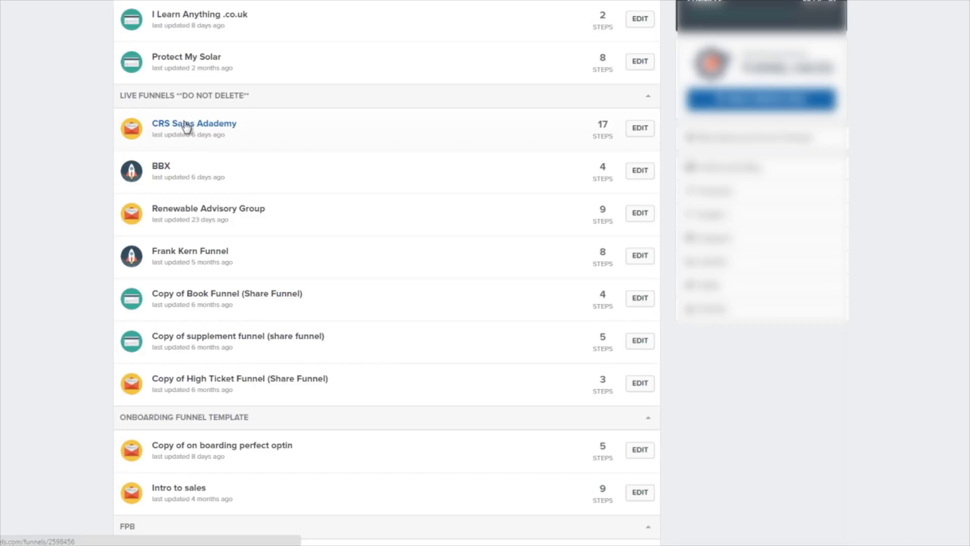
pyautogui.click(187, 127)
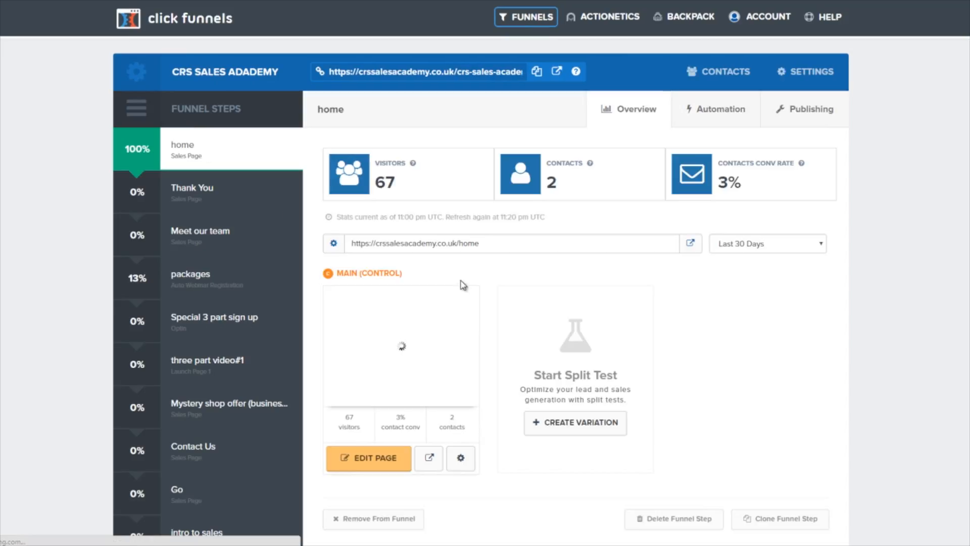
# Save the home step's publishing settings with the domain crssalesacademy.co.uk and the path home.
pyautogui.doubleClick(431, 243)
pyautogui.rightClick(430, 243)
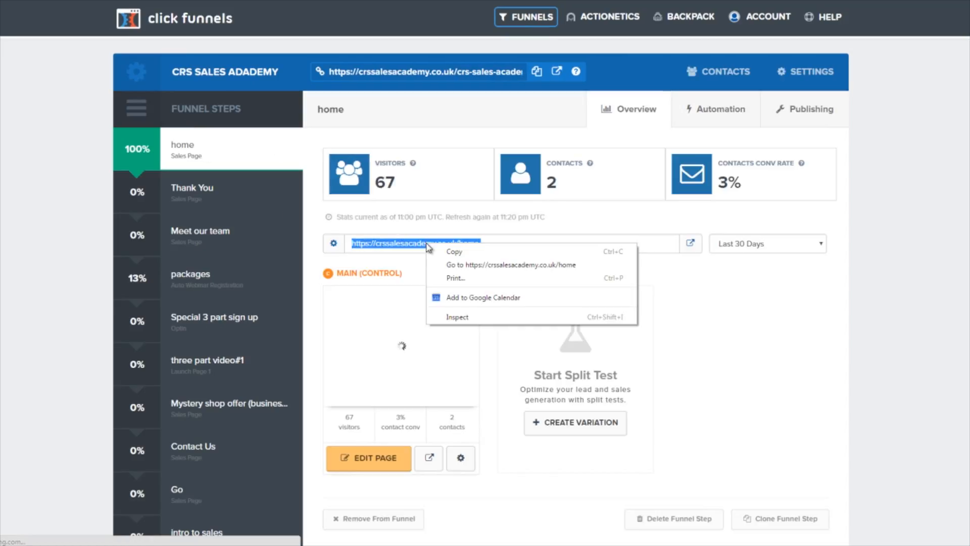
pyautogui.click(403, 243)
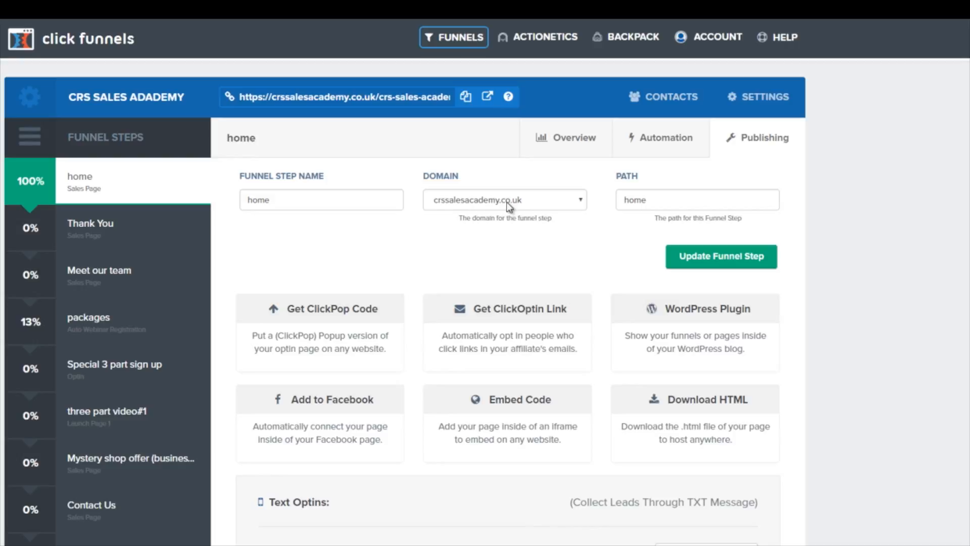
pyautogui.click(705, 259)
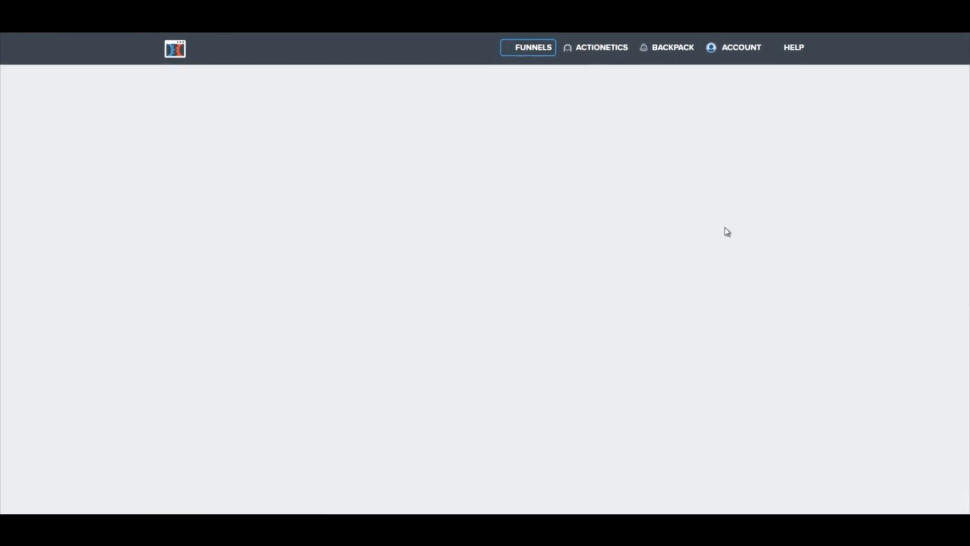
pyautogui.click(378, 281)
pyautogui.rightClick(459, 247)
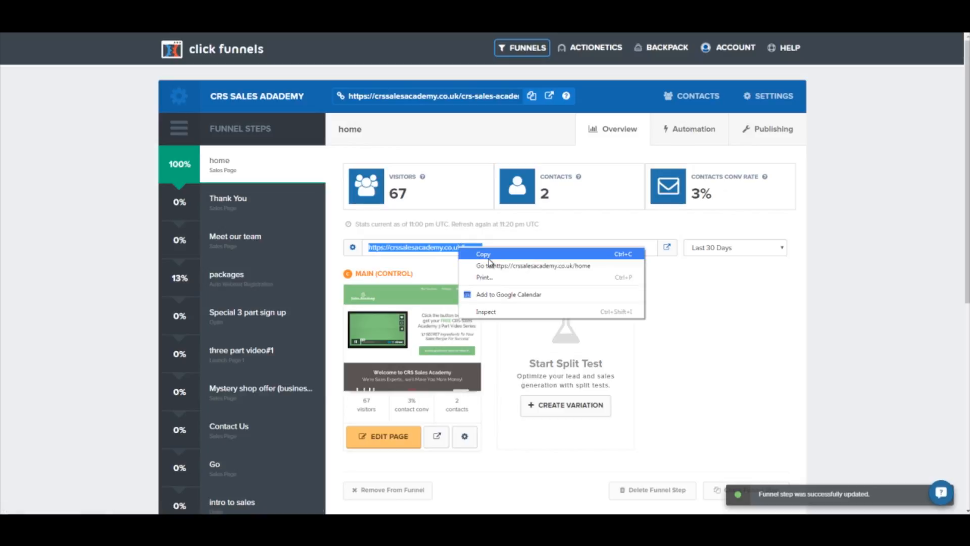
pyautogui.click(498, 265)
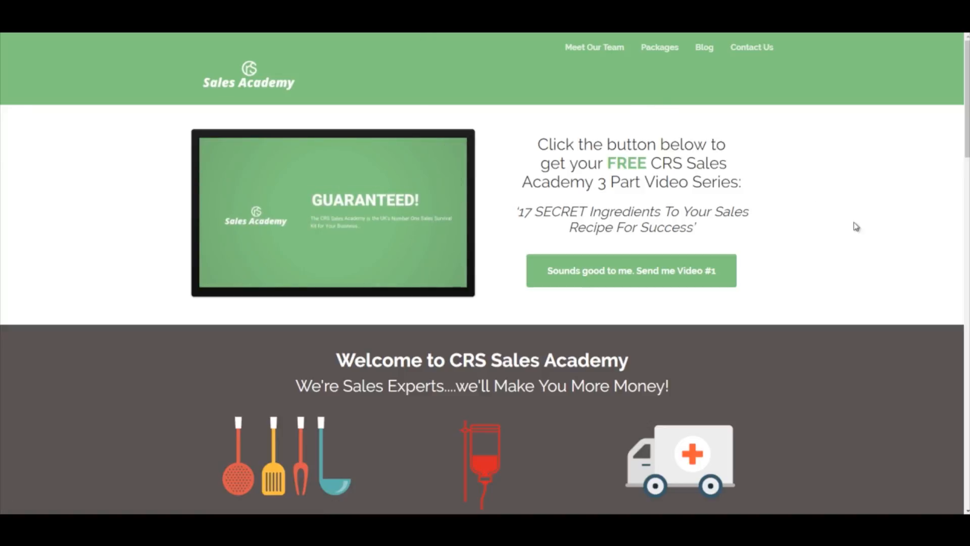
pyautogui.scroll(-1, 870, 235)
pyautogui.scroll(1, 874, 237)
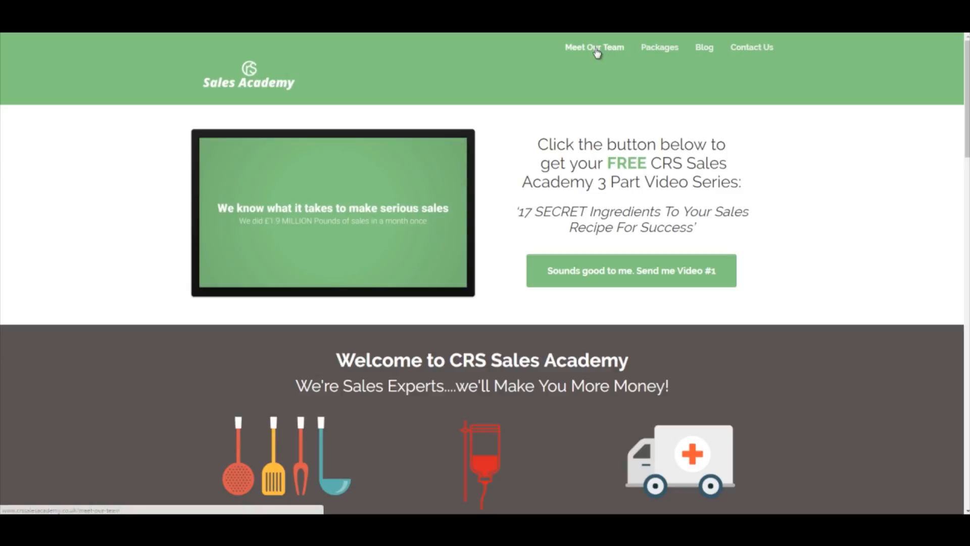
# Show the sign-up popup for the free 3 part video series twice, closing it each time.
pyautogui.click(626, 266)
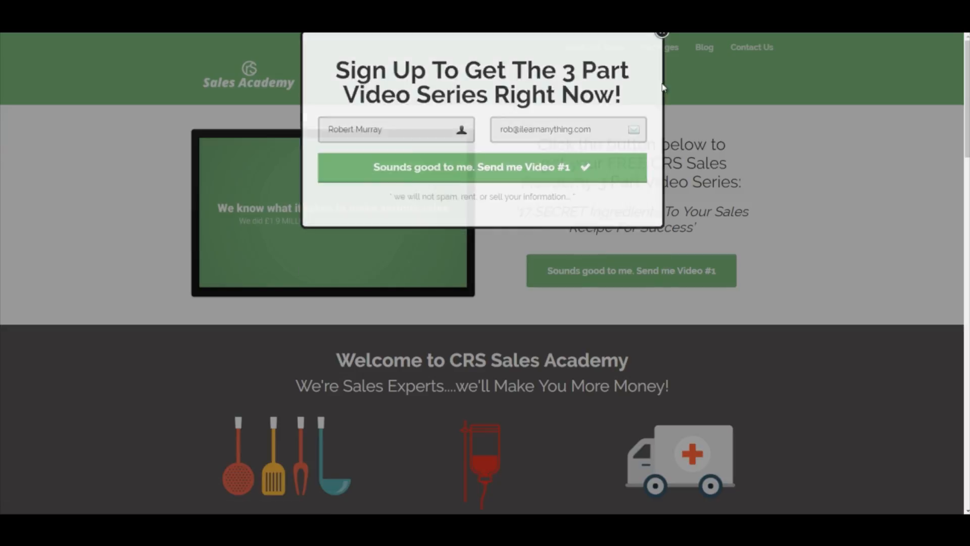
pyautogui.click(663, 88)
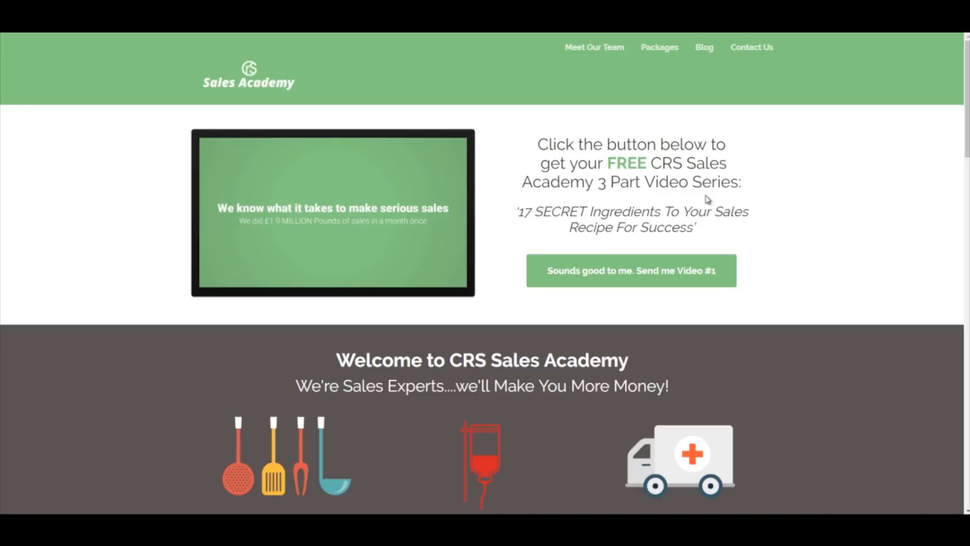
pyautogui.click(663, 262)
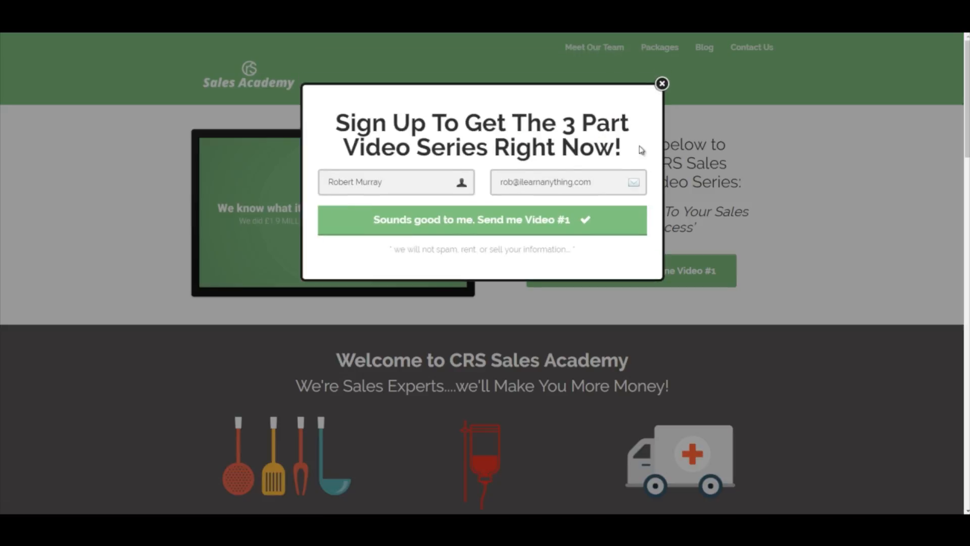
pyautogui.click(662, 83)
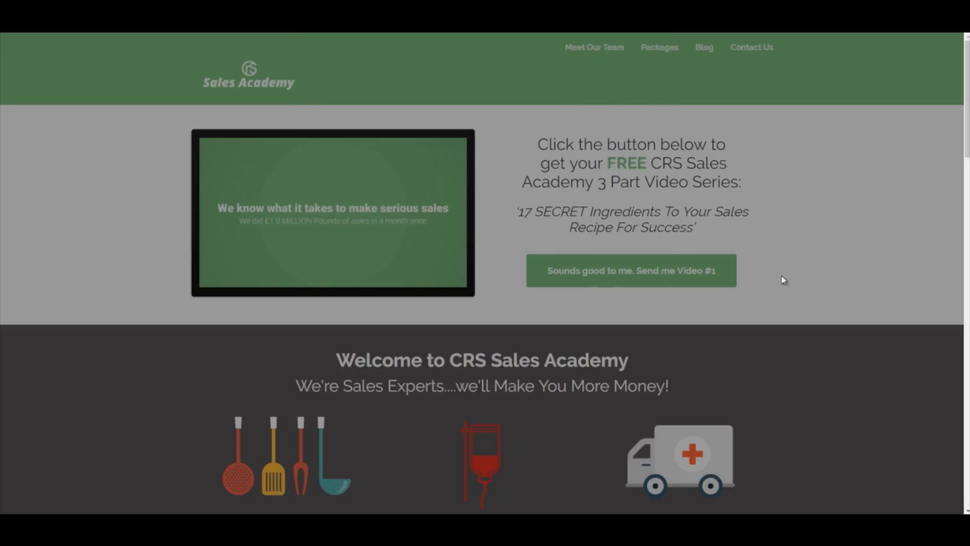
# Follow the Sales Process Recipe link from the home page to the packages page and return.
pyautogui.scroll(-3, 798, 273)
pyautogui.scroll(-8, 798, 272)
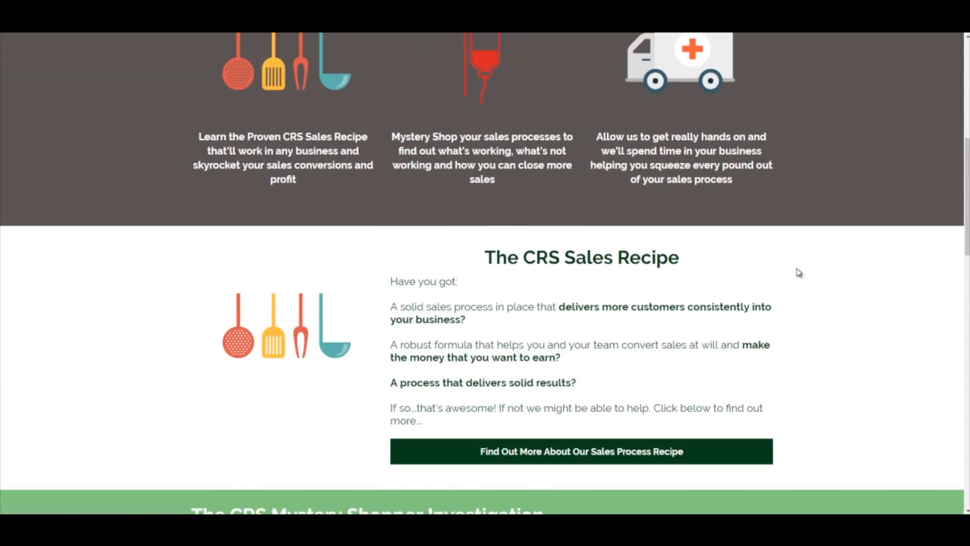
pyautogui.scroll(-2, 797, 273)
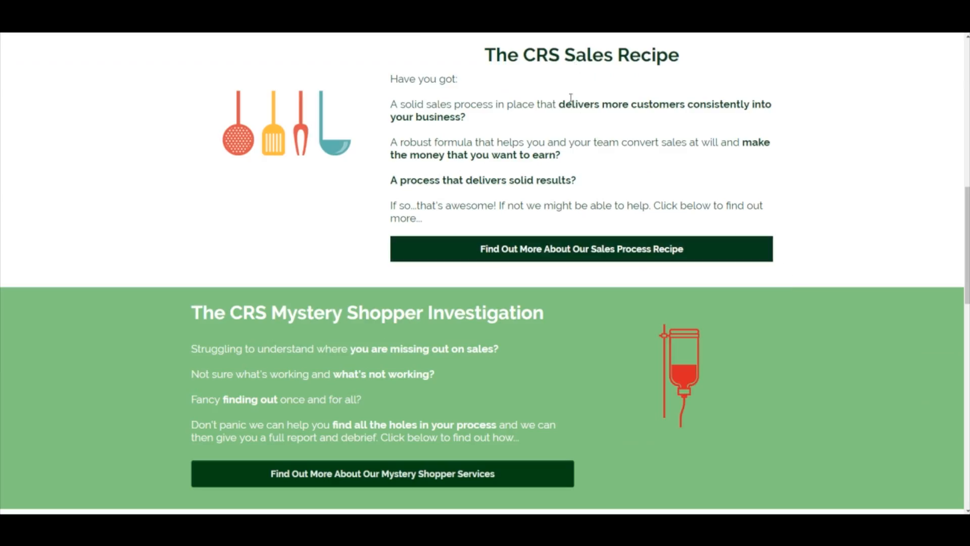
pyautogui.click(578, 250)
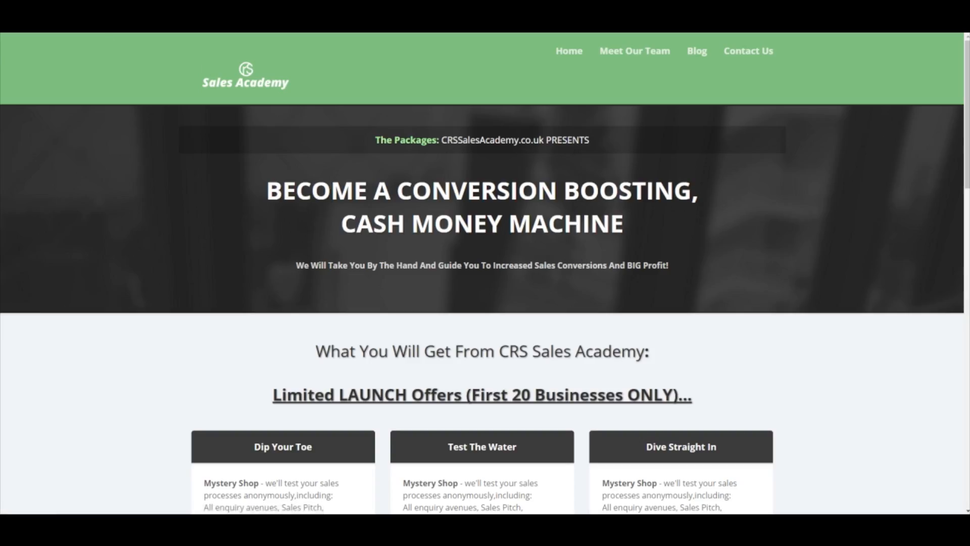
pyautogui.hotkey('alt', 'Left')
# Follow the Mystery Shopper Services and 1-2-1 Client Services links, returning to the home page after each.
pyautogui.scroll(-4, 217, 174)
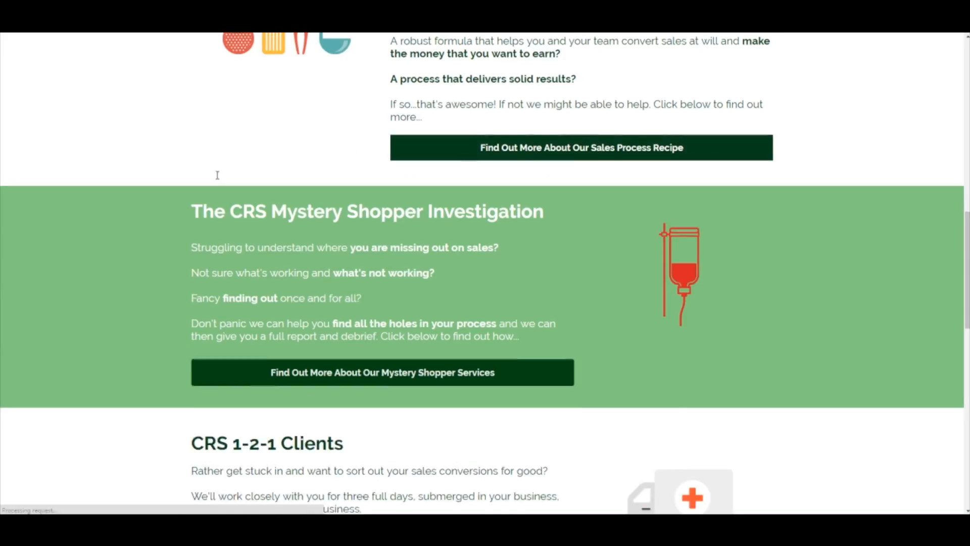
pyautogui.click(348, 264)
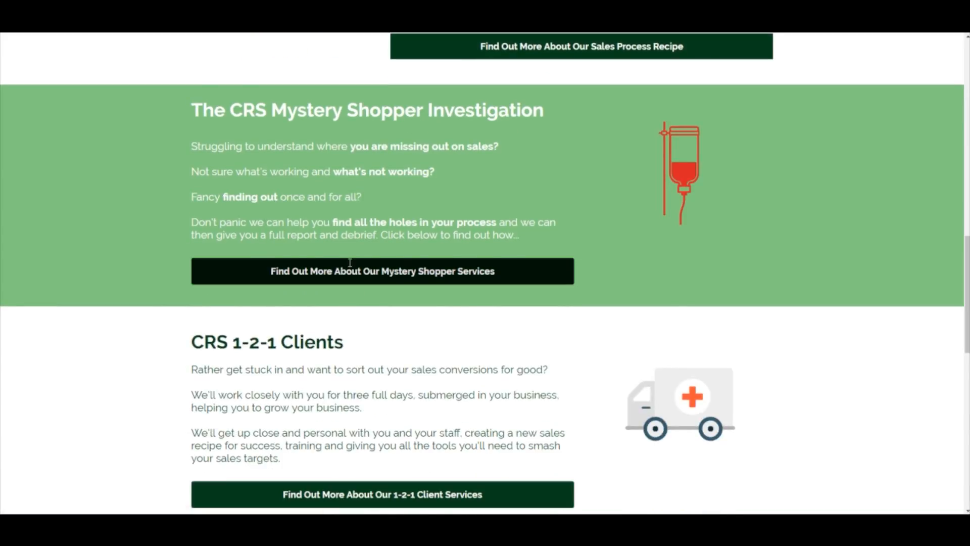
pyautogui.hotkey('alt', 'Left')
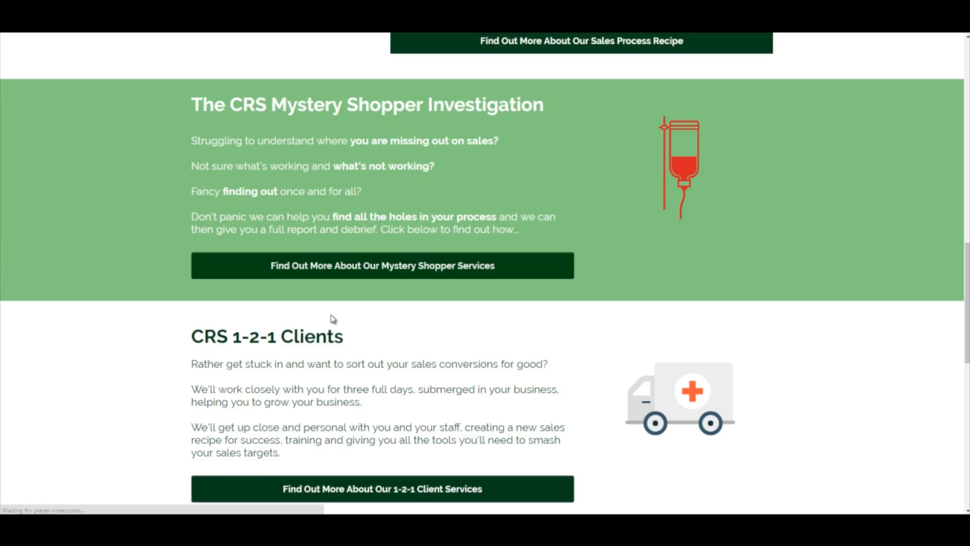
pyautogui.scroll(-4, 326, 313)
pyautogui.click(354, 287)
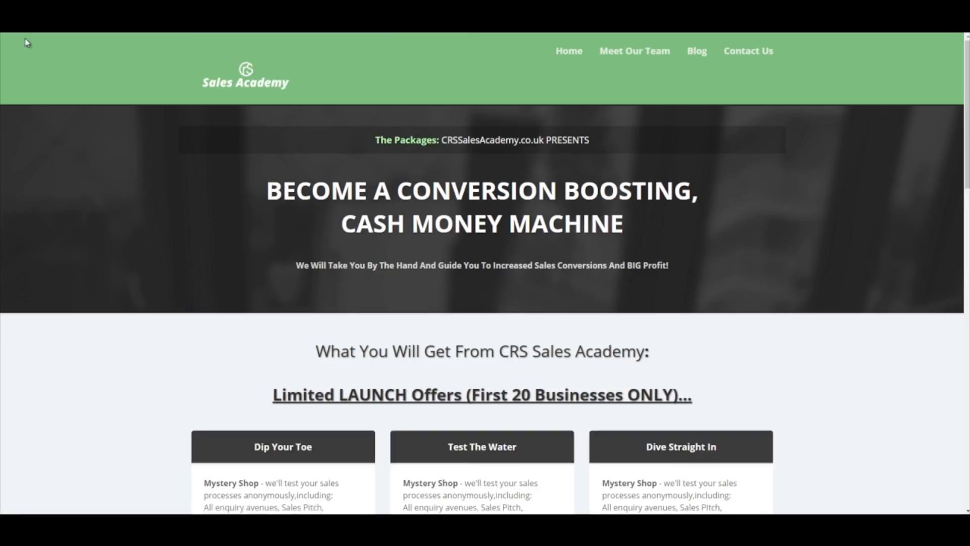
pyautogui.hotkey('alt', 'Left')
# Open the team page from the middle team photo on the home page and look through the member profiles.
pyautogui.scroll(-4, 96, 191)
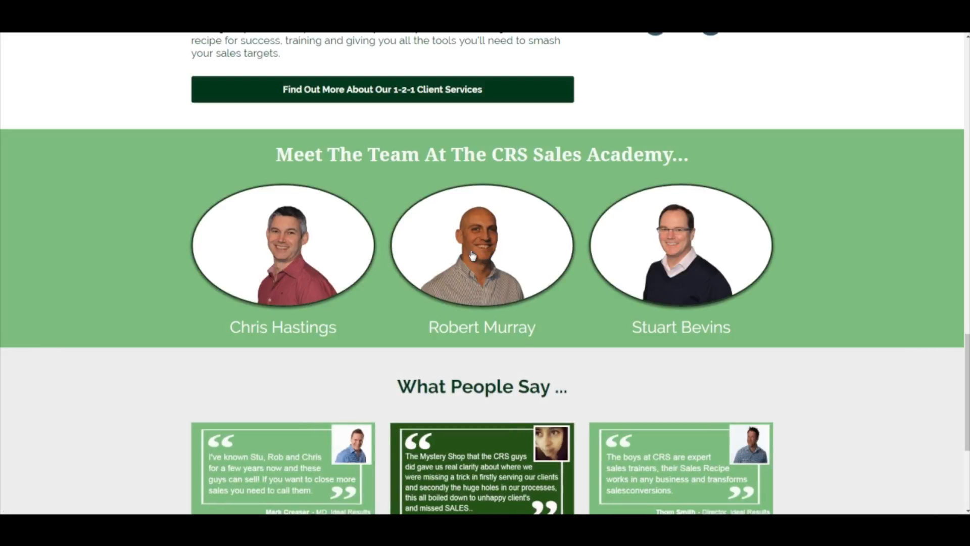
pyautogui.click(475, 259)
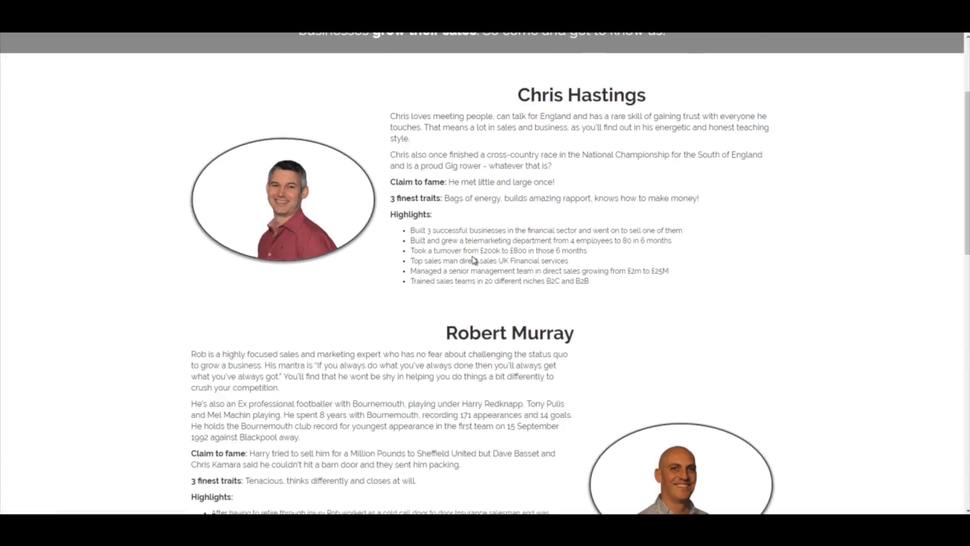
pyautogui.scroll(-10, 474, 259)
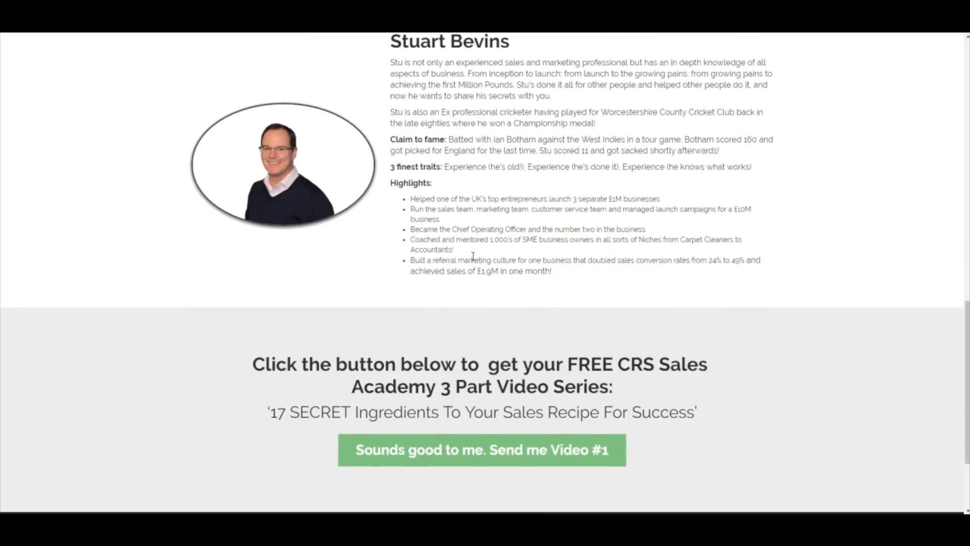
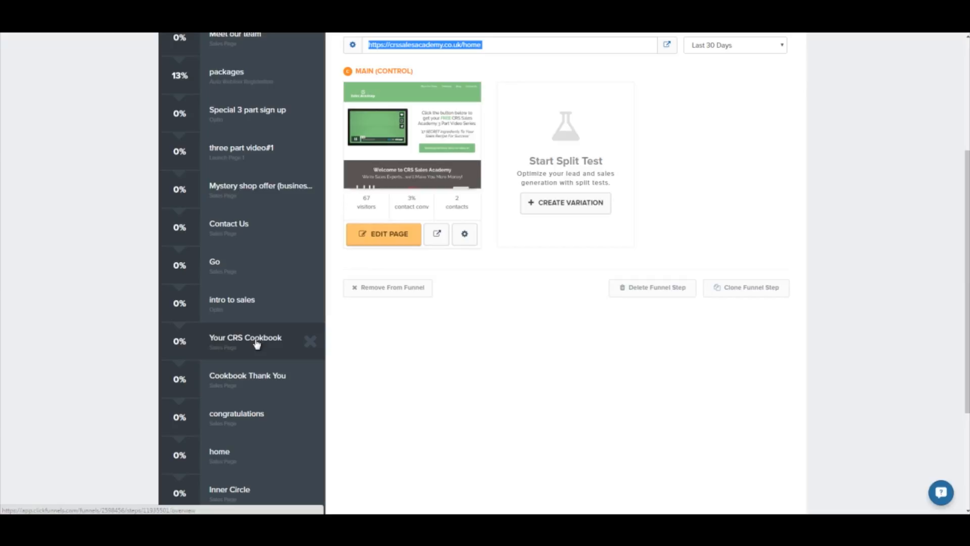
# Examine the full list of funnel steps in the CRS Sales Adademy funnel, down to Inner Circle Congratulations.
pyautogui.scroll(-1, 257, 344)
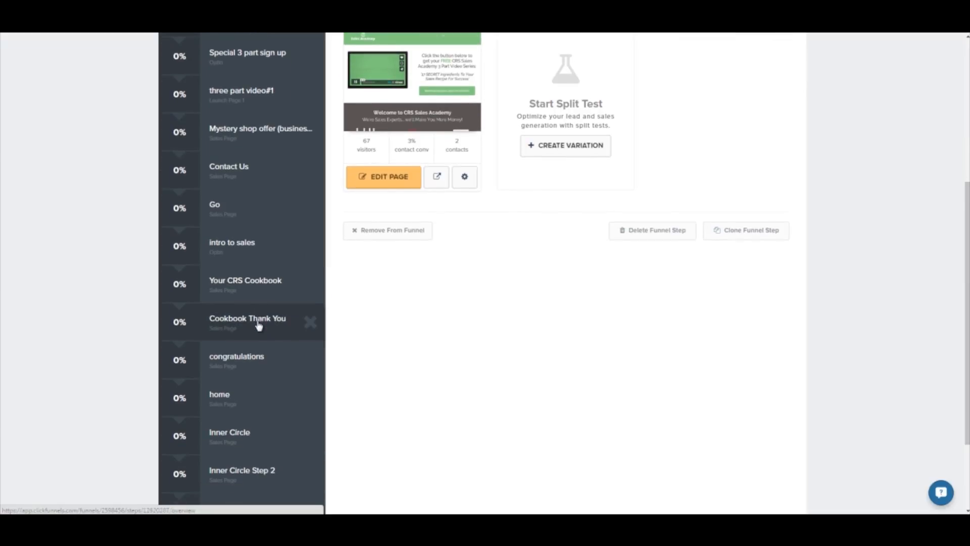
pyautogui.scroll(-1, 258, 326)
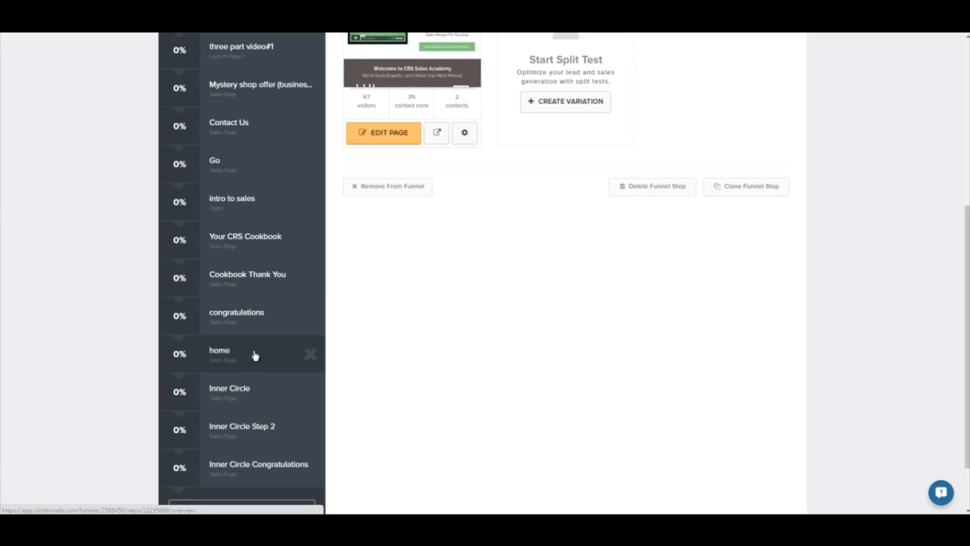
pyautogui.scroll(-1, 253, 341)
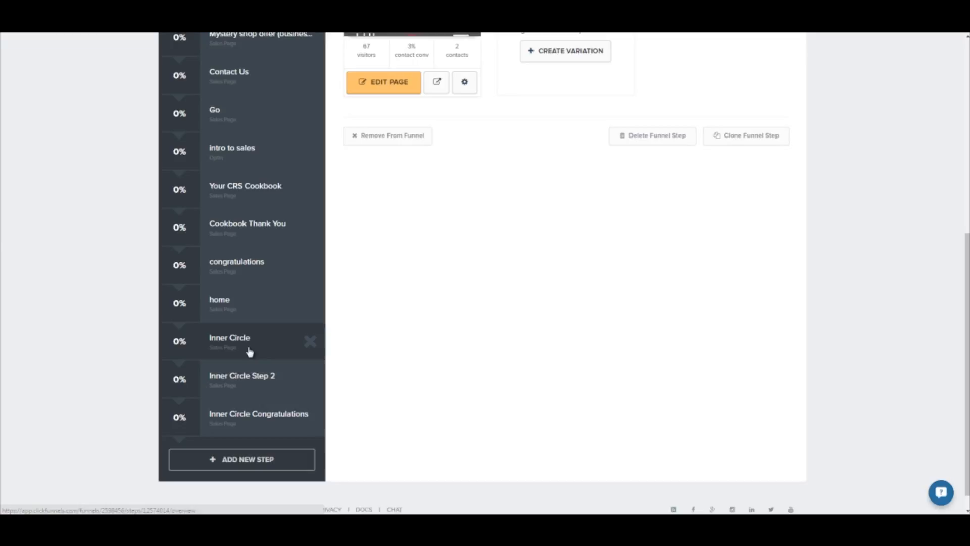
pyautogui.scroll(7, 249, 353)
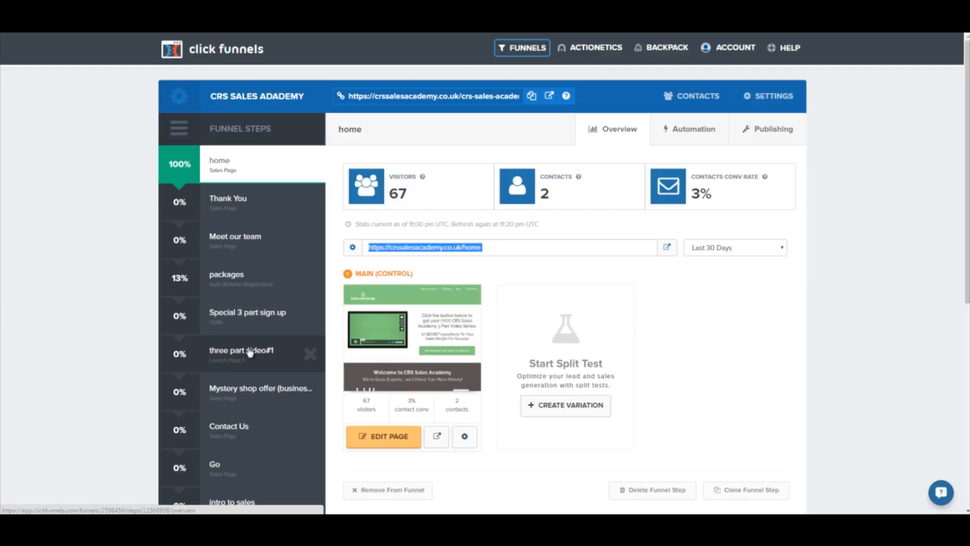
pyautogui.scroll(-7, 245, 316)
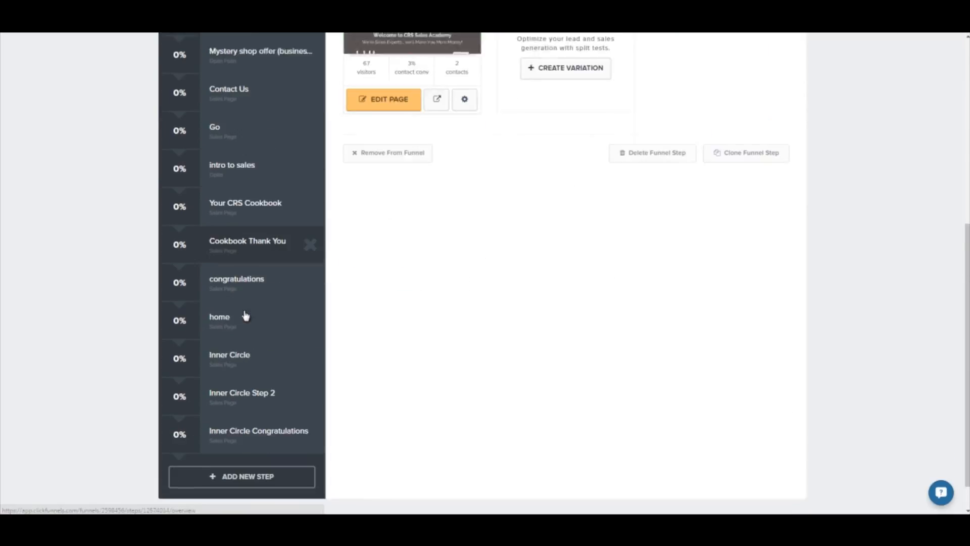
pyautogui.scroll(7, 245, 316)
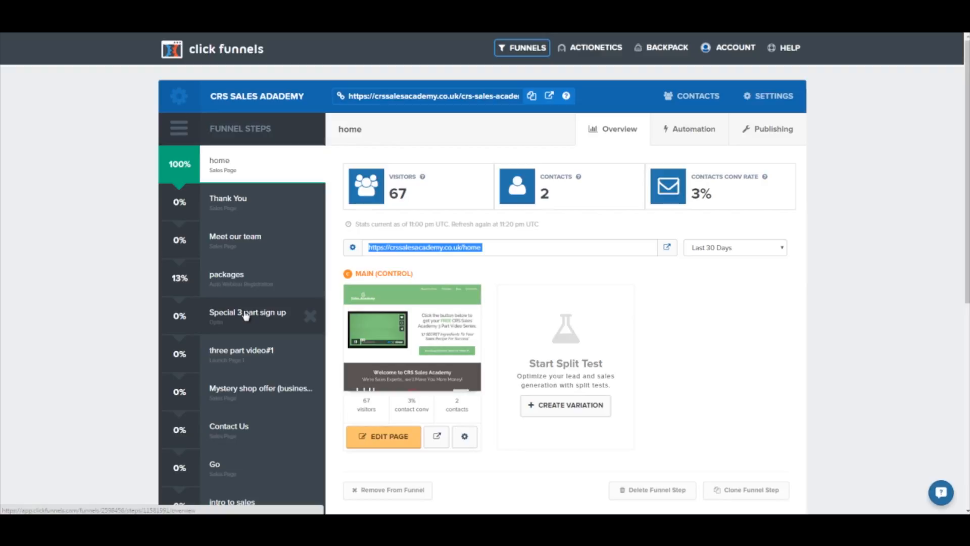
# Open the CRS Sales Adademy funnel's settings and examine its general options, share URL and payment gateway sections.
pyautogui.click(523, 47)
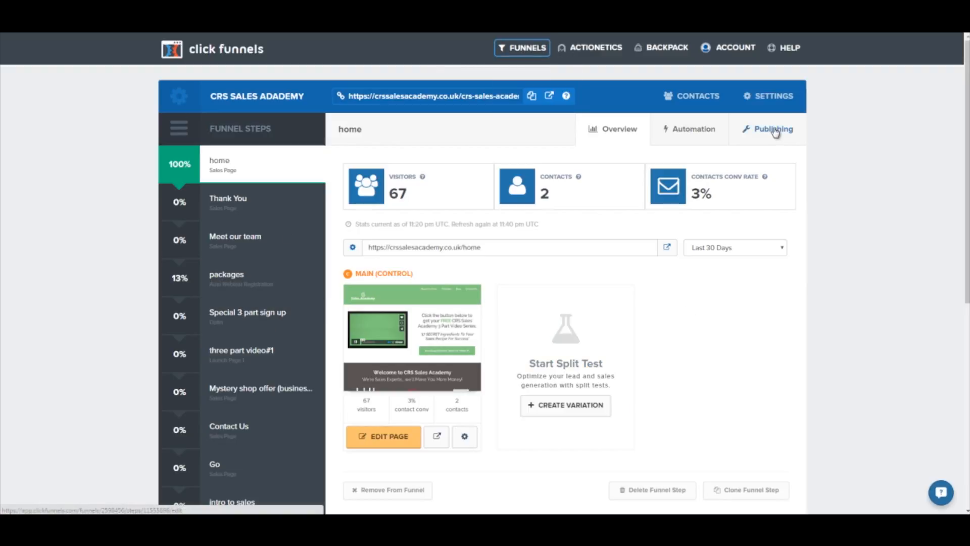
pyautogui.click(776, 97)
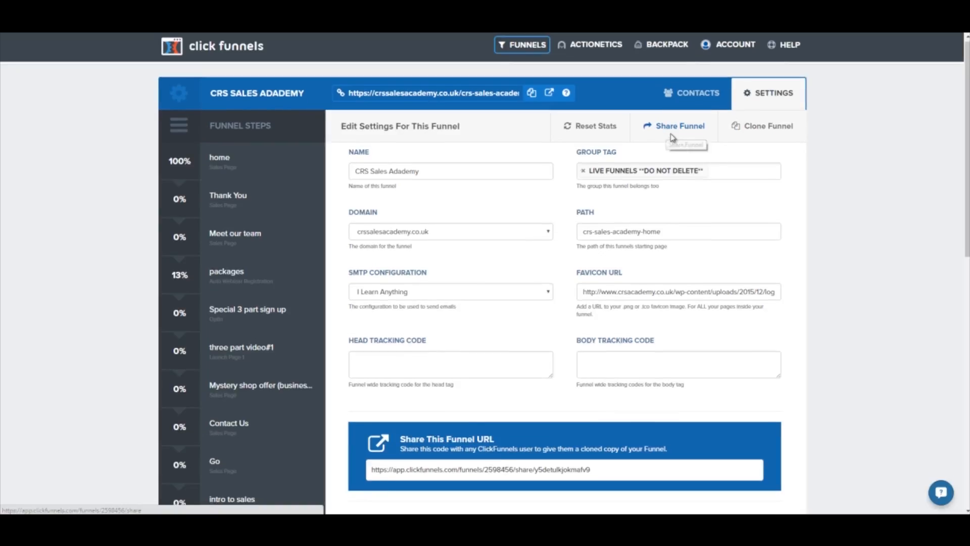
pyautogui.scroll(-1, 581, 283)
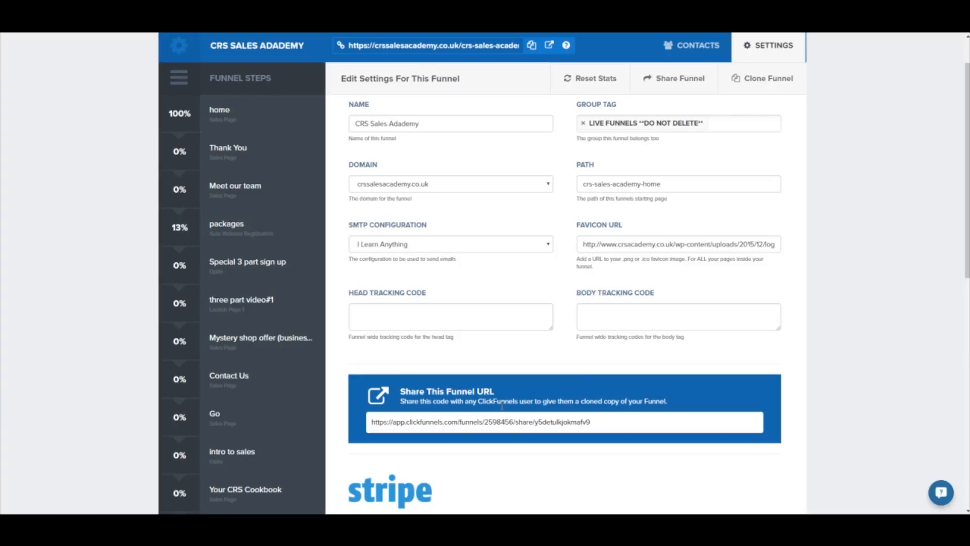
pyautogui.scroll(1, 501, 407)
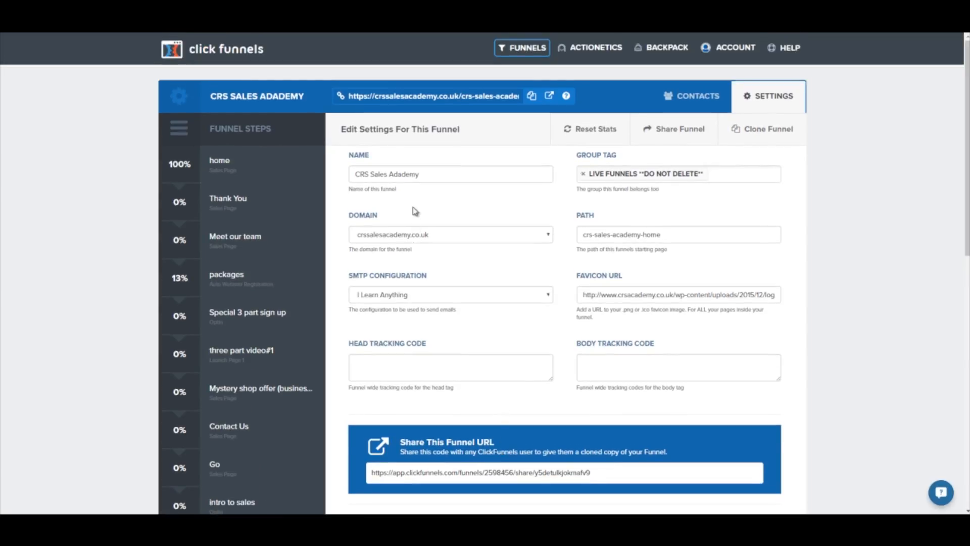
pyautogui.scroll(-2, 414, 211)
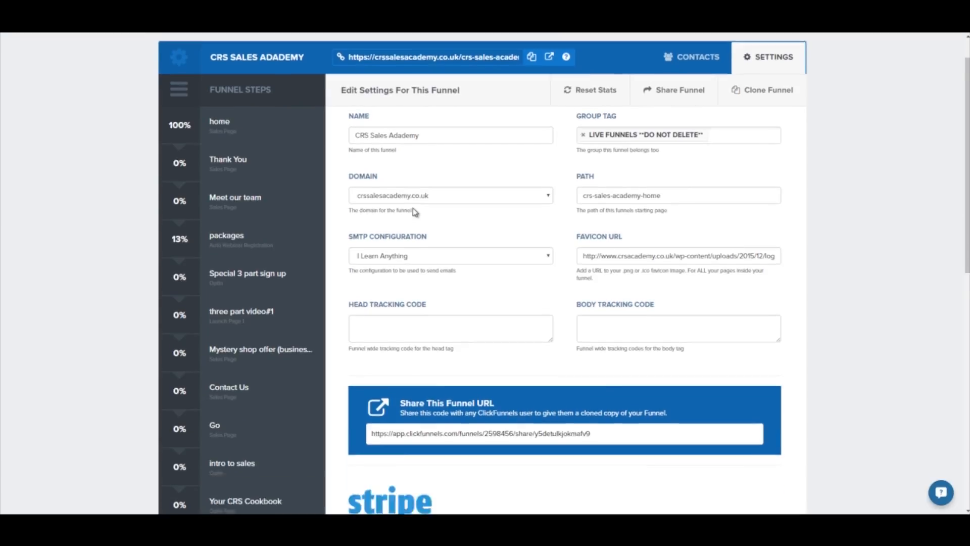
pyautogui.scroll(-2, 426, 233)
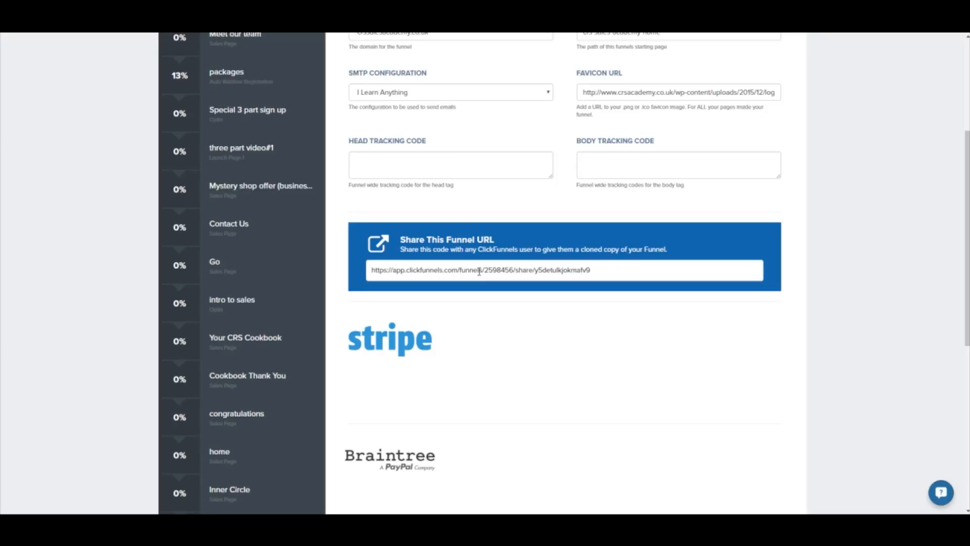
pyautogui.scroll(4, 478, 271)
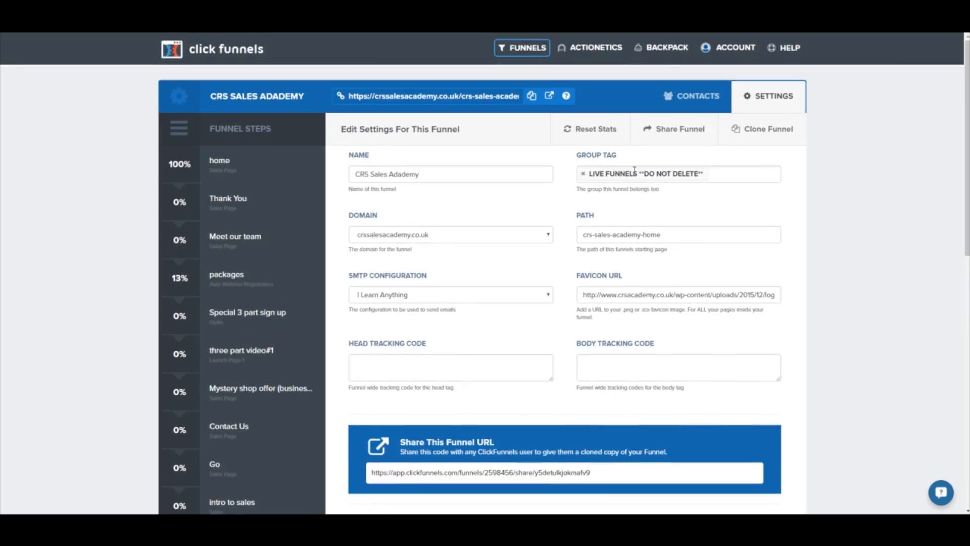
# Return to the home step's overview and bring up the options for browsing or creating funnels.
pyautogui.click(265, 168)
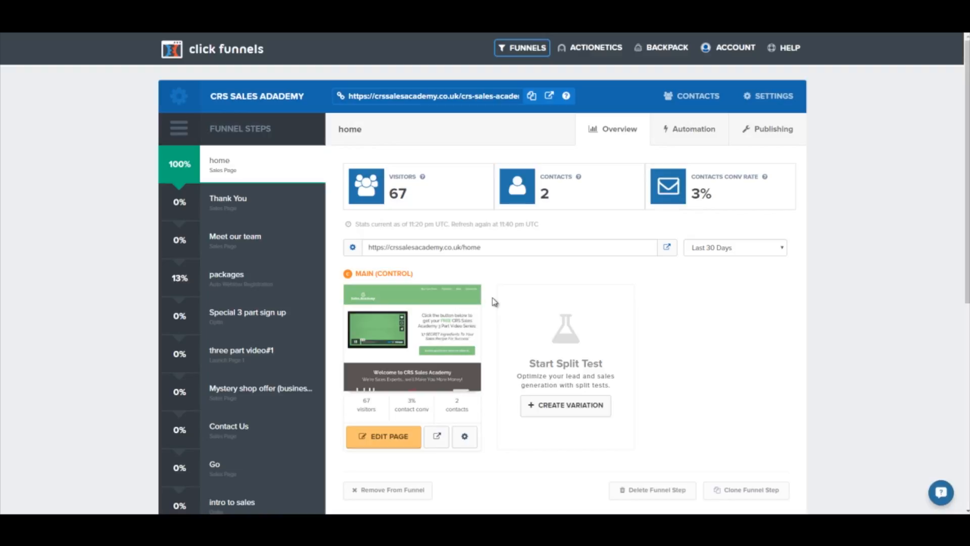
pyautogui.click(513, 51)
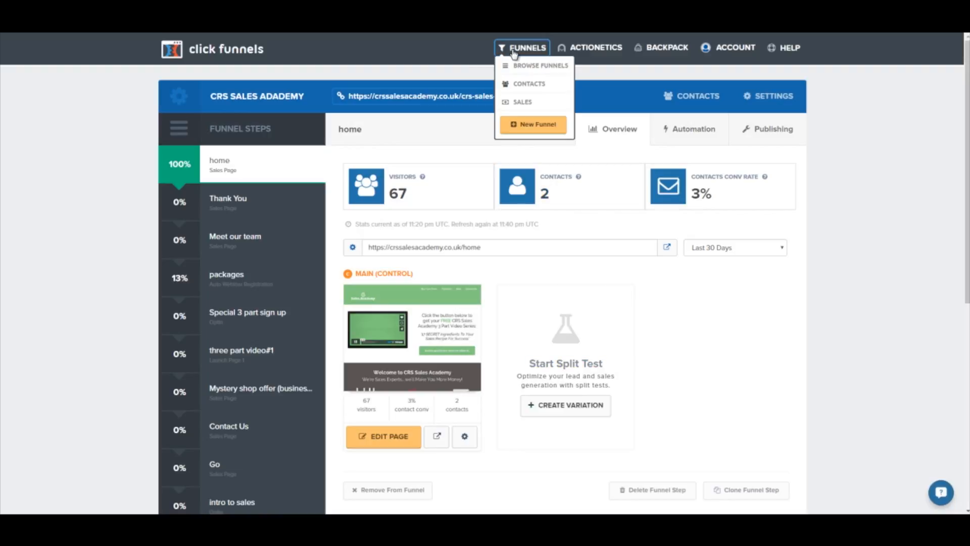